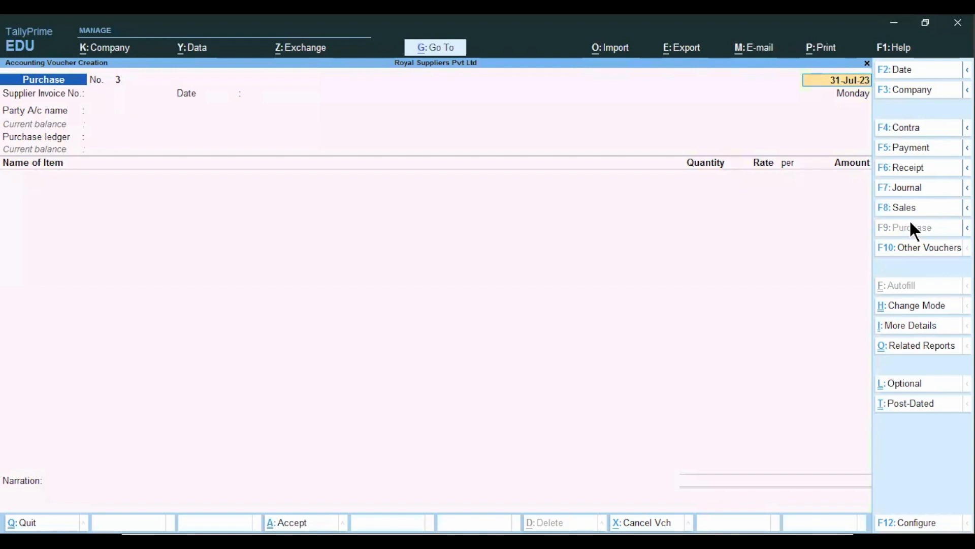
Step: Set the purchase voucher date to 1-Apr-23
key("ctrl")
key("F10")
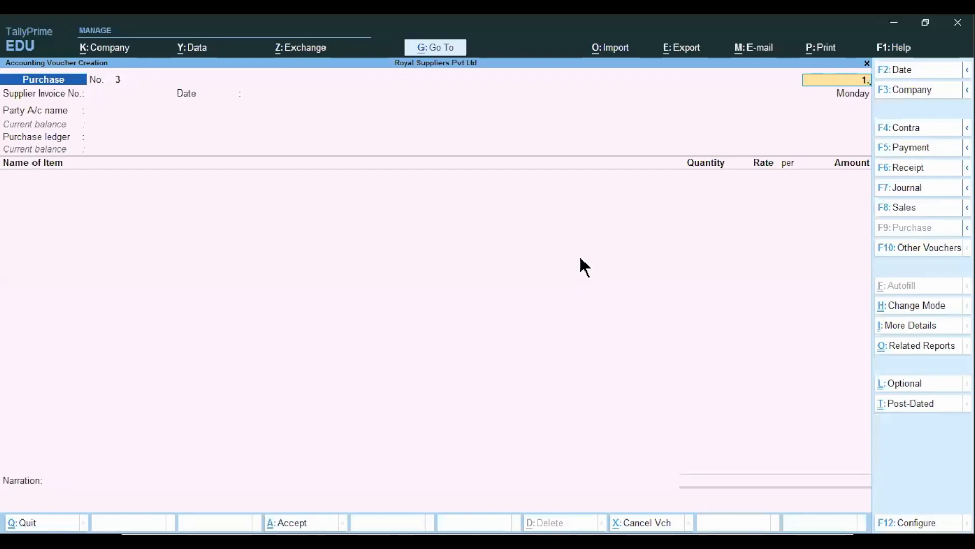
type("4.23")
key("Return")
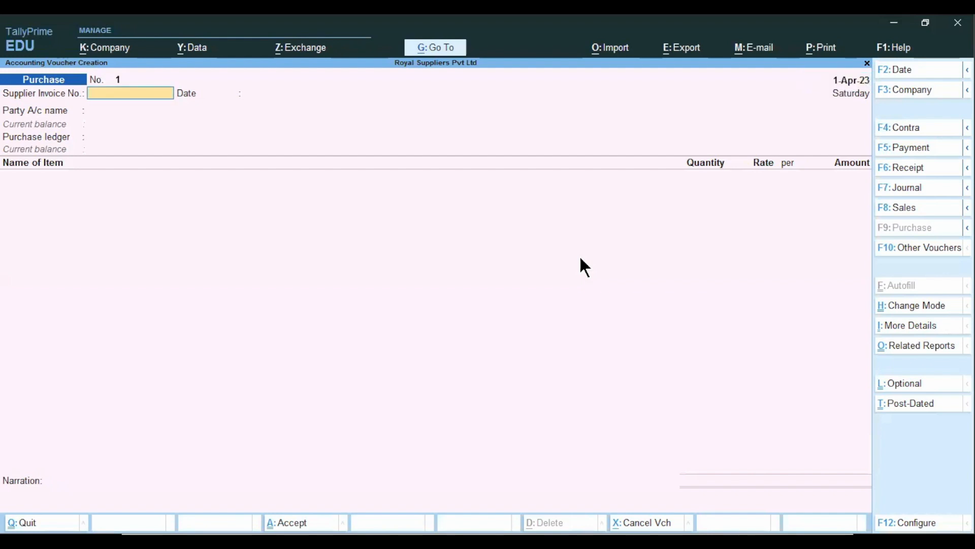
Step: Enter Balaji-01 as the supplier invoice number and accept 1-Apr-23 as its date
type("Ba")
type("lani_")
key("BackSpace")
type("j")
type("i09")
key("BackSpace")
key("BackSpace")
type("-01")
key("Return")
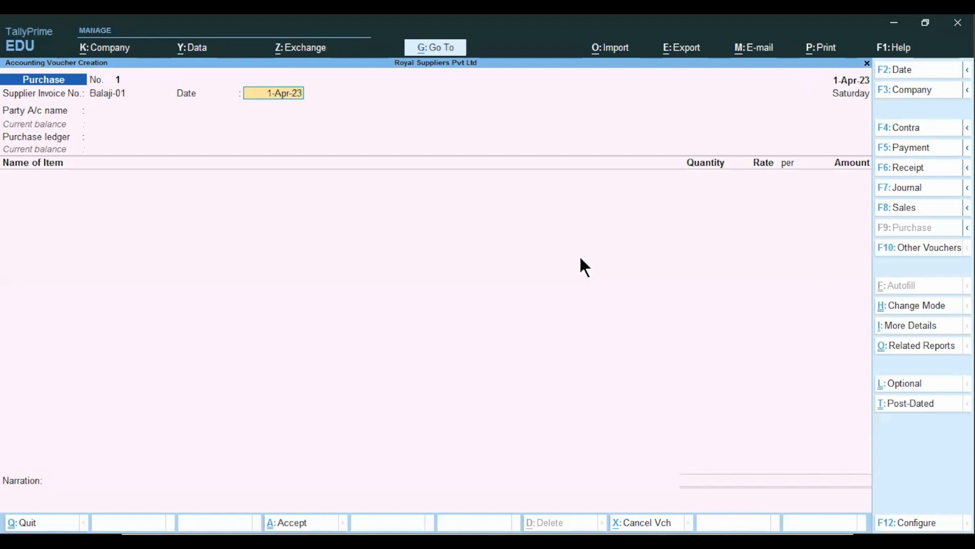
key("Return")
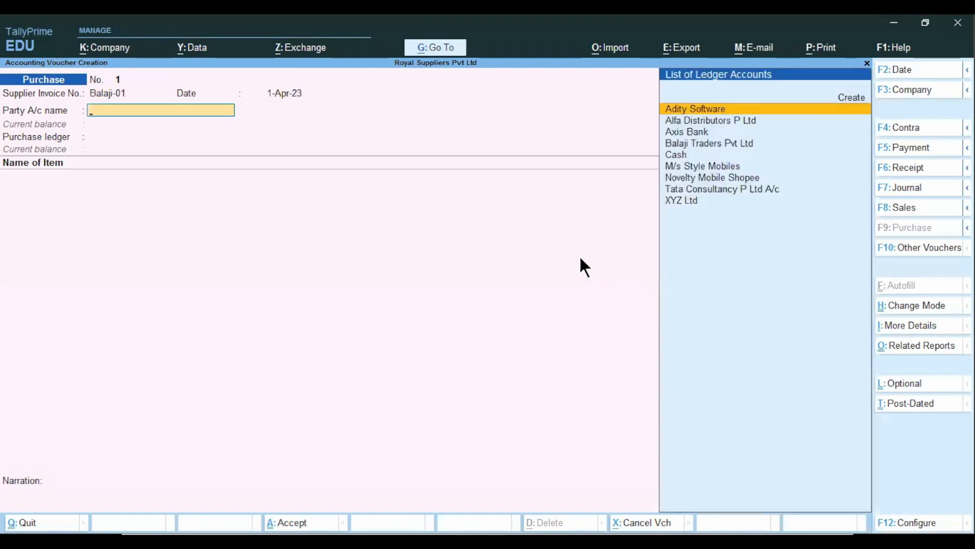
Step: Choose Balaji Traders Pvt Ltd as the party account of the purchase voucher
key("Down")
key("Down")
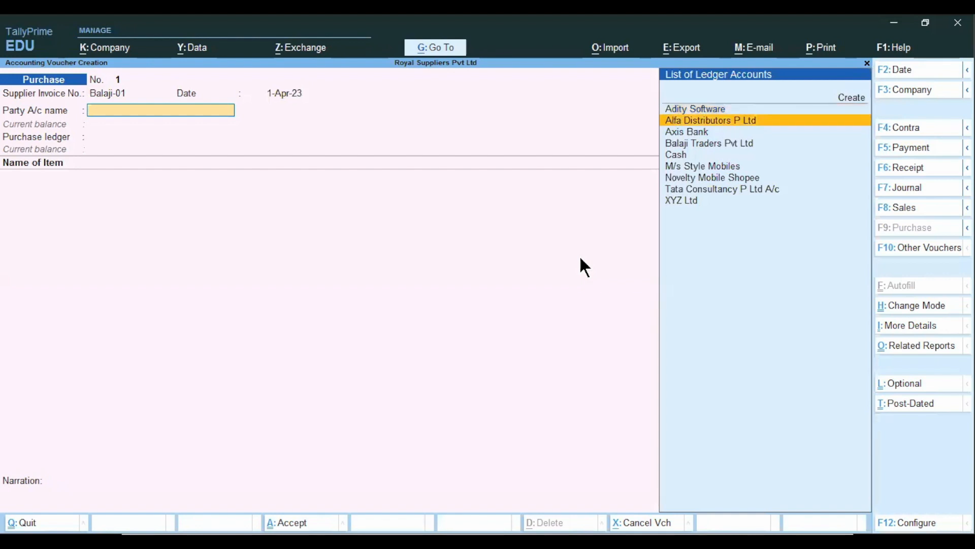
key("Down")
key("Return")
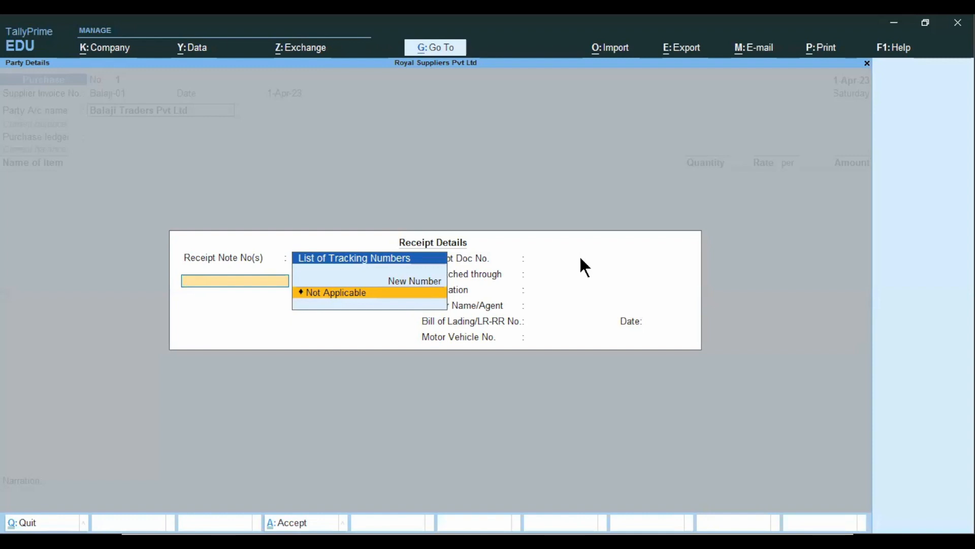
Step: Set the receipt note to Not Applicable, leave the other receipt details blank and accept the supplier's party details
key("Return")
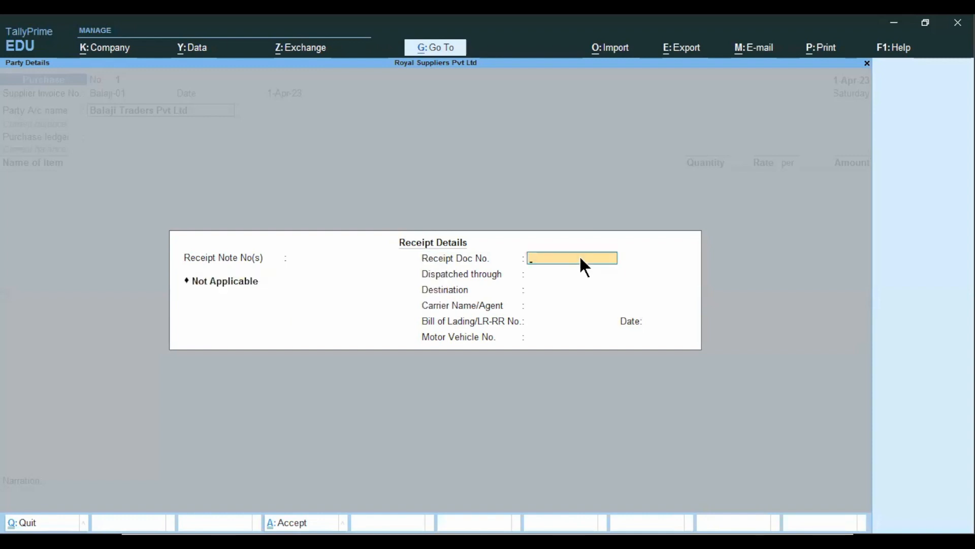
key("Return")
key("Return")
key("Return")
key("Return")
key("Return")
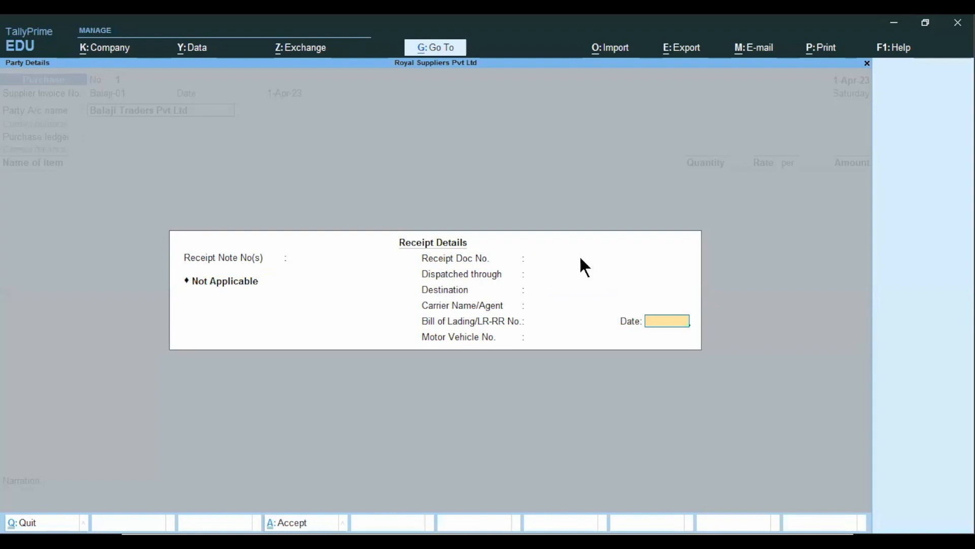
key("Return")
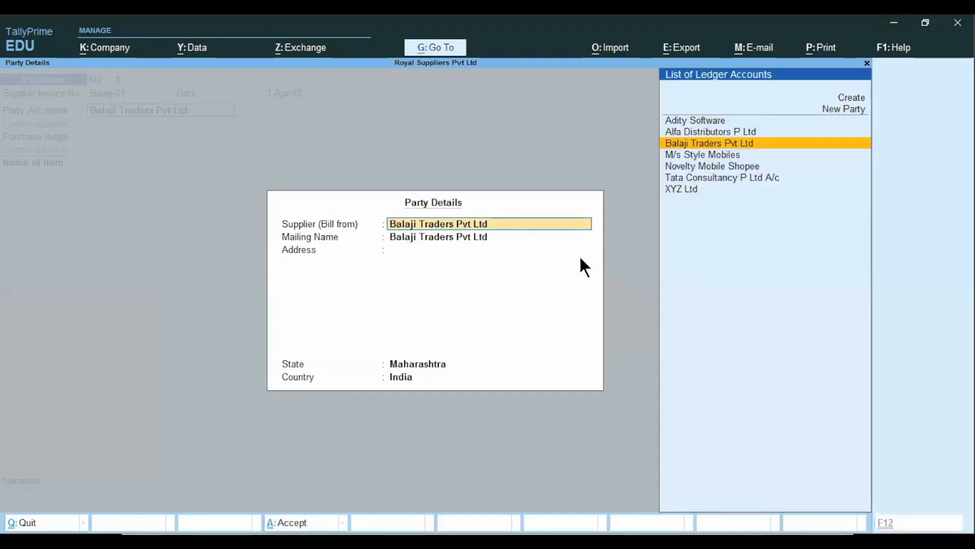
key("ctrl+a")
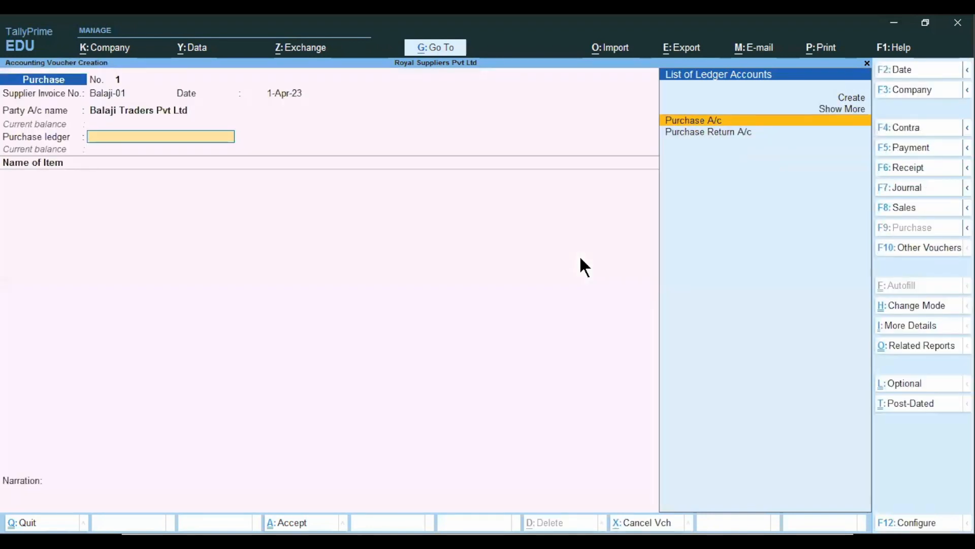
Step: Choose Purchase A/c as the purchase ledger and add Sunsilk Shampoo with tracking and order numbers Not Applicable
key("Return")
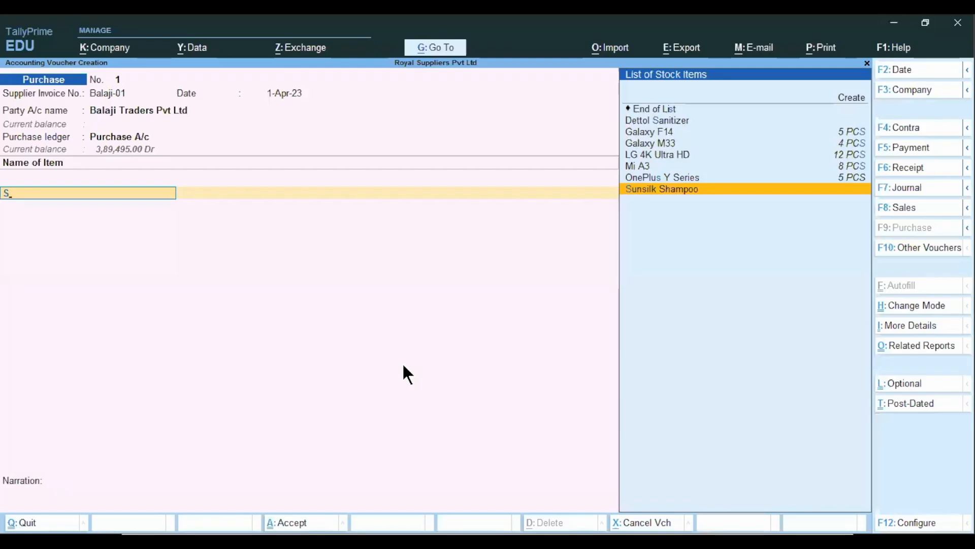
key("Return")
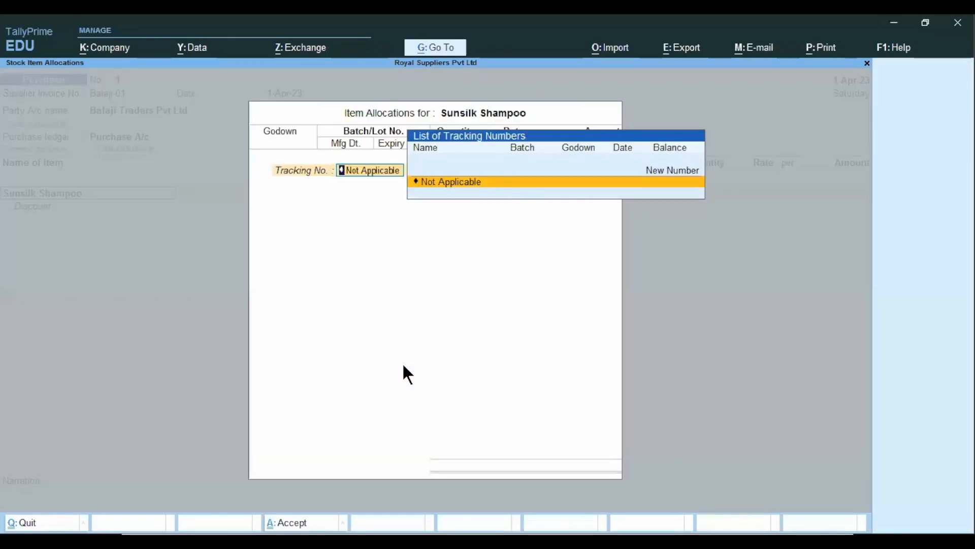
key("Return")
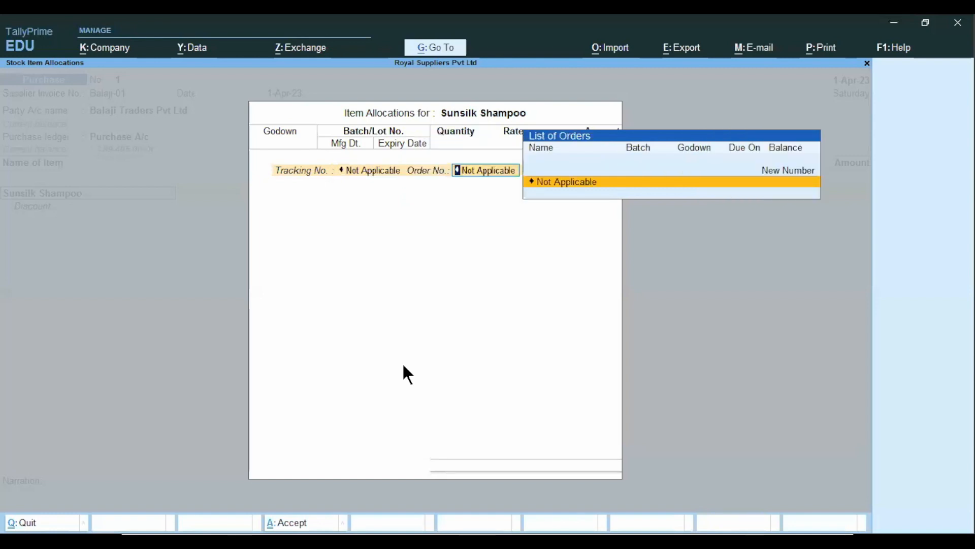
key("Return")
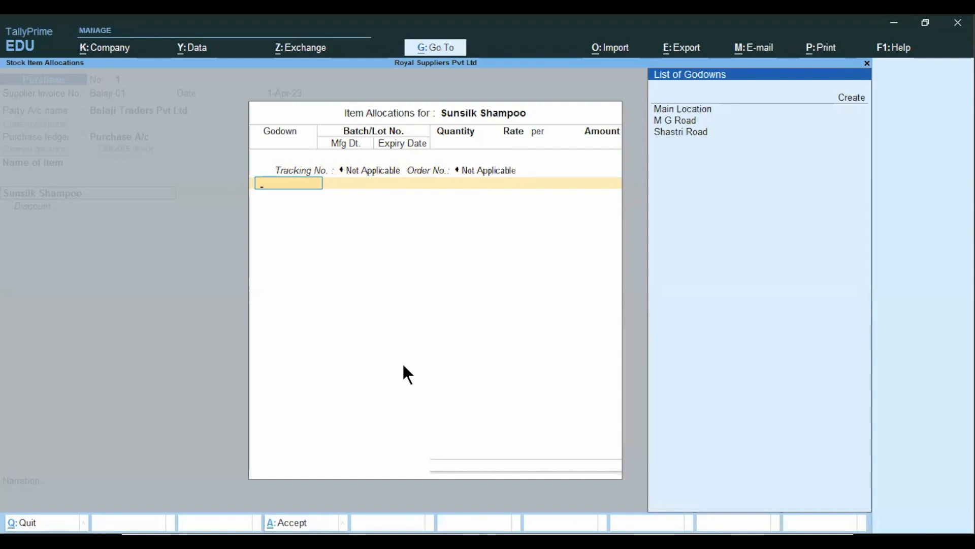
Step: Allocate the Sunsilk Shampoo to the M G Road godown under a new batch number, Batch-01
key("Down")
key("Return")
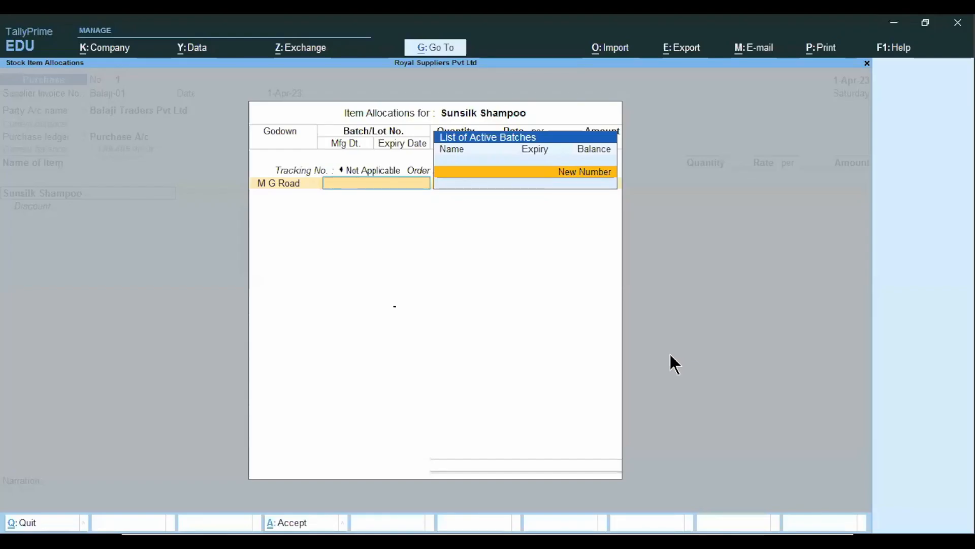
key("Return")
type("Batch,")
key("BackSpace")
key("BackSpace")
type("h")
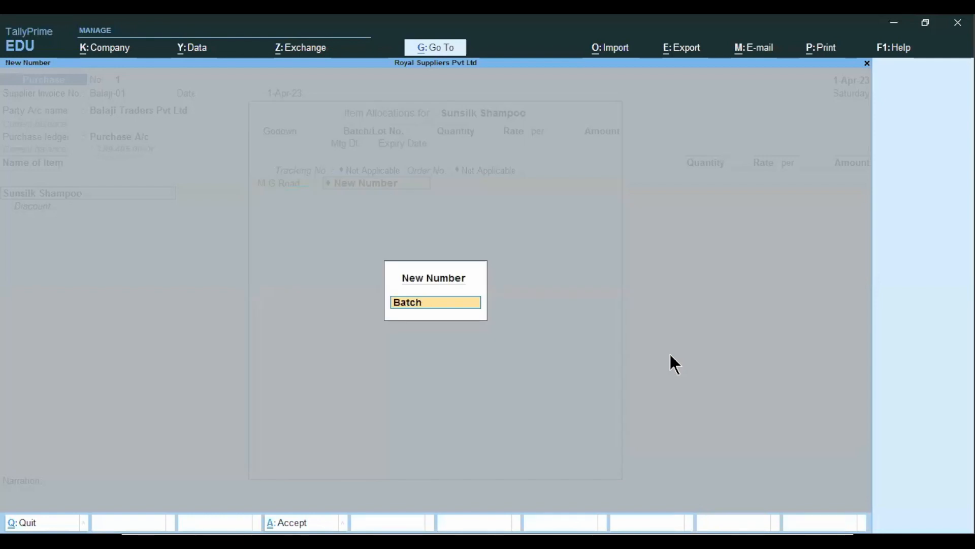
type("-01")
key("Return")
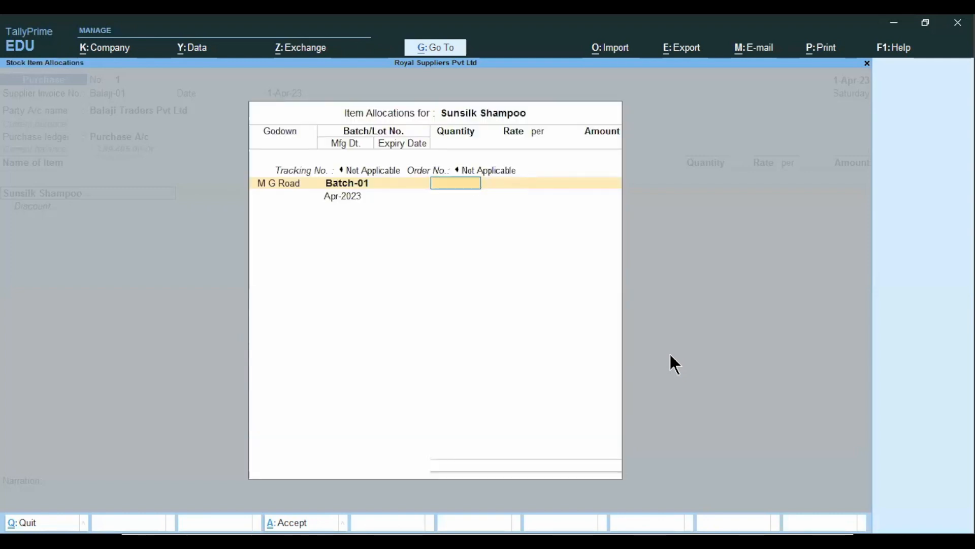
Step: Consult the purchase example slide and set the Sunsilk Shampoo quantity to 2500 bottles at a rate of 150
key("alt+Tab")
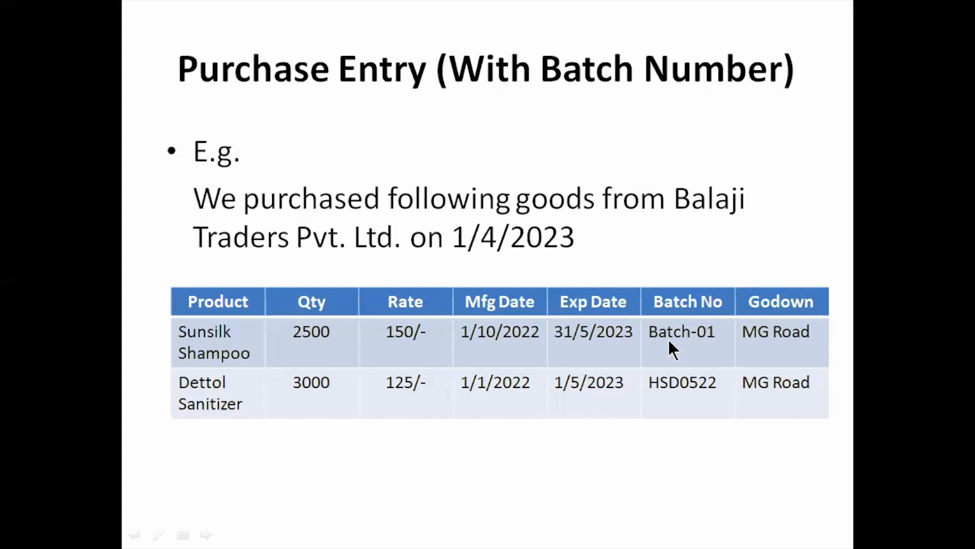
key("alt+Tab")
type("2500")
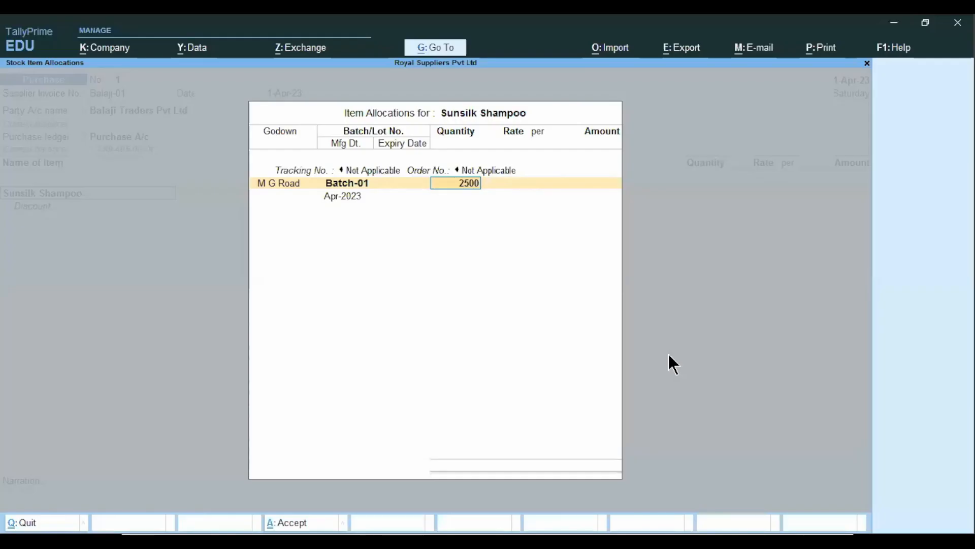
key("Return")
type("150")
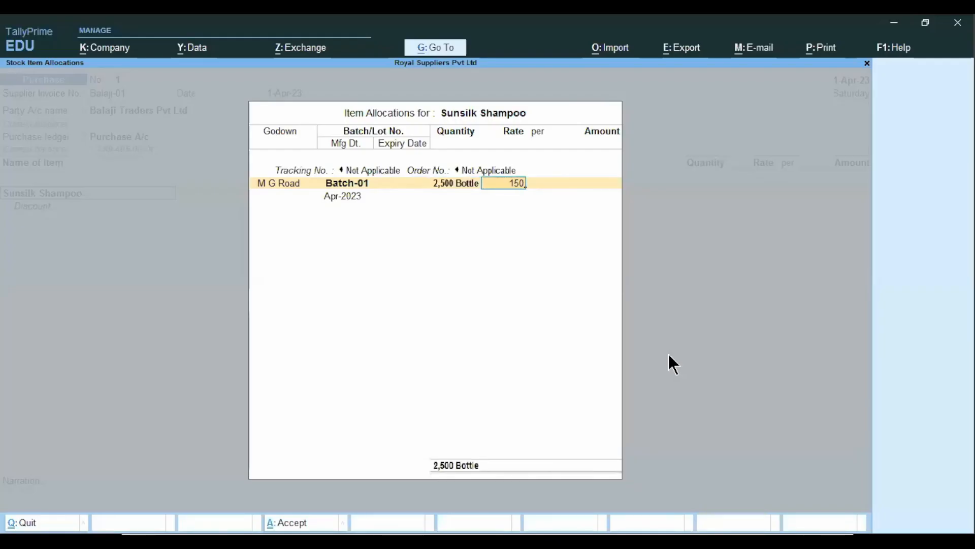
key("Return")
key("Return")
key("Return")
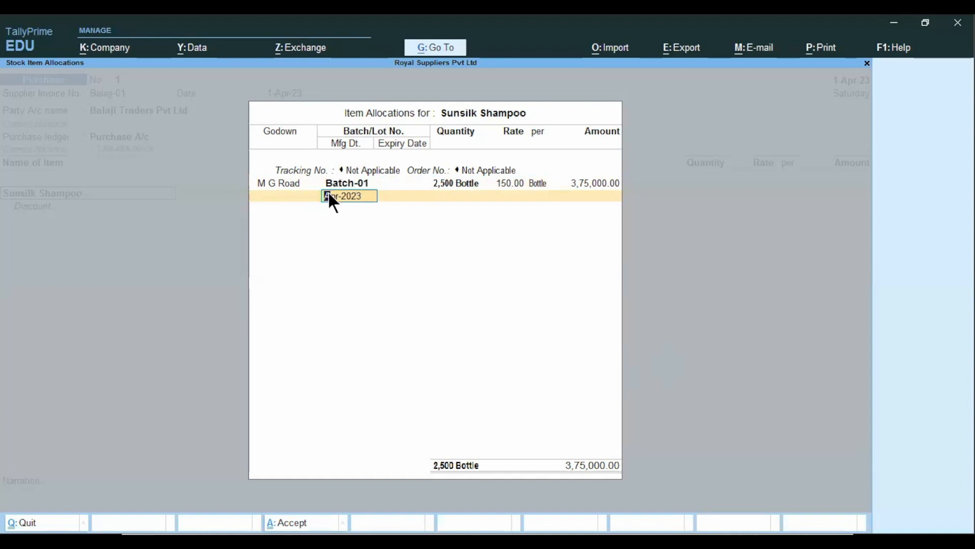
Step: Check the example slide and set the manufacturing date of Batch-01 to 1 October 2022
key("alt+Tab")
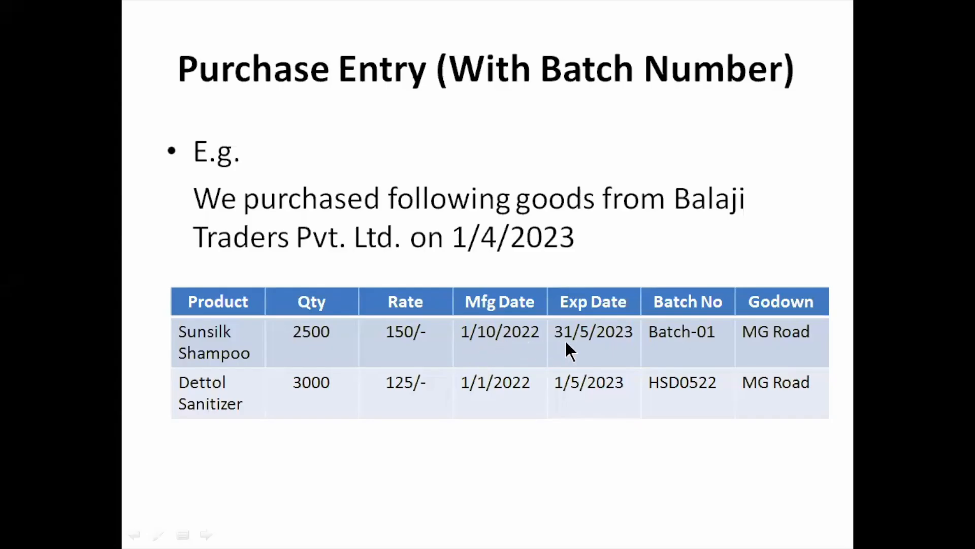
key("alt+Tab")
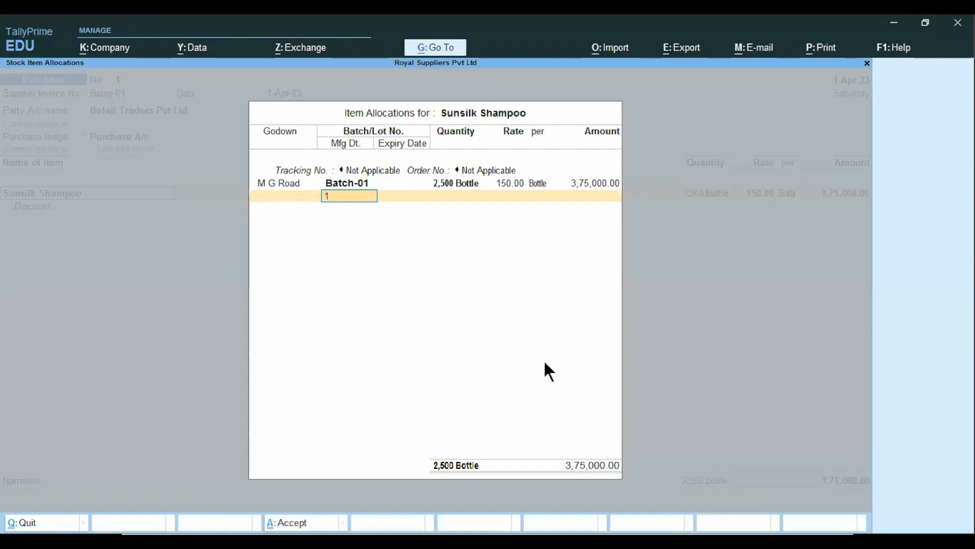
type("10.22")
key("Return")
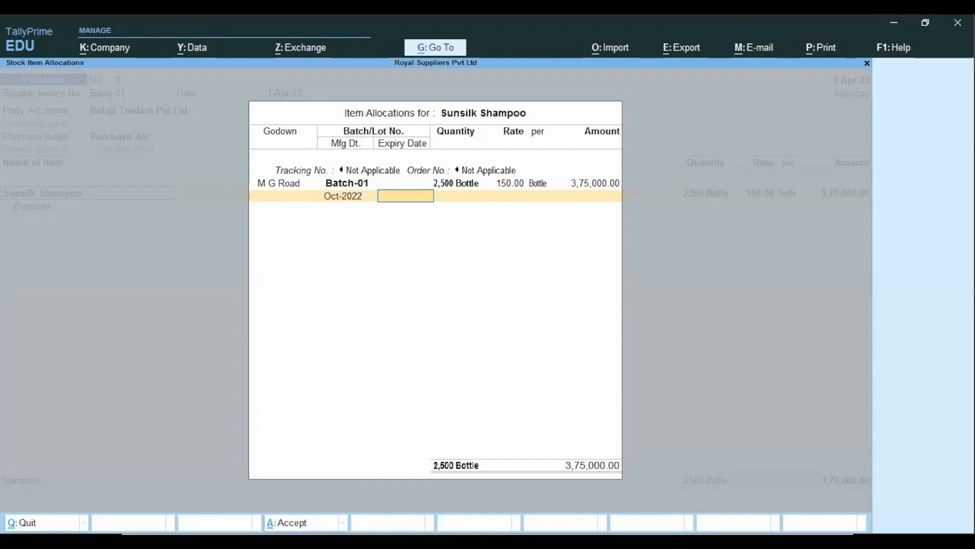
Step: Set the expiry date of Batch-01 to 31/5/23 as on the slide and complete the shampoo line without a discount
key("alt+Tab")
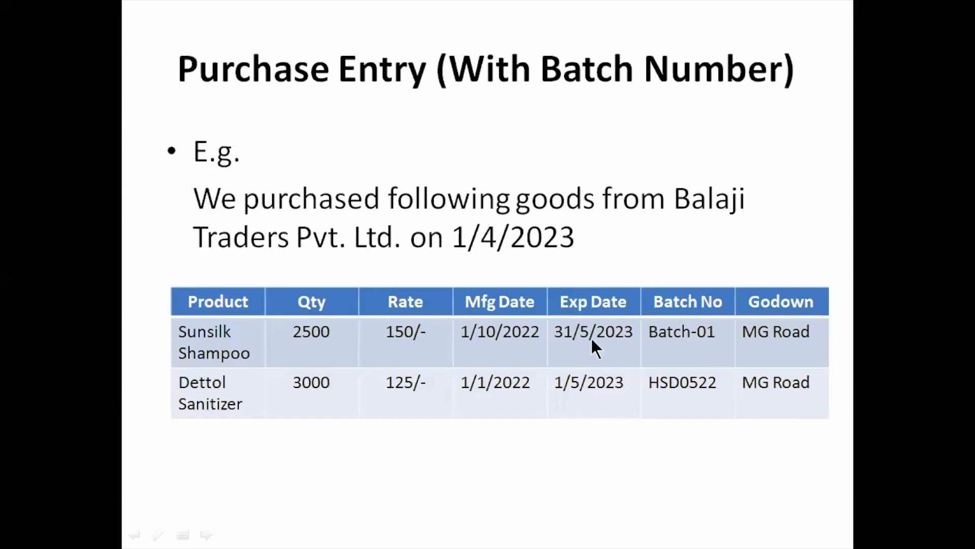
key("alt+Tab")
type("31/3/23")
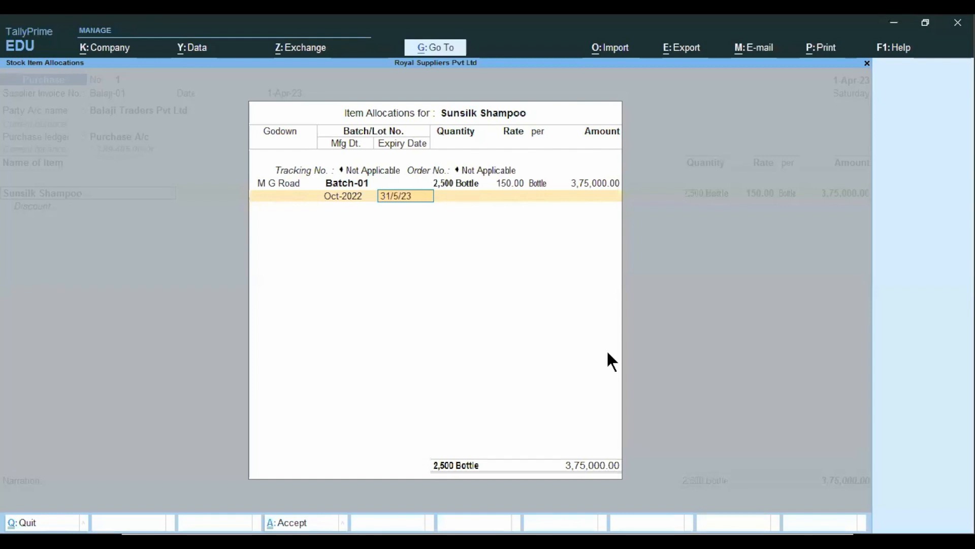
key("Return")
key("Return")
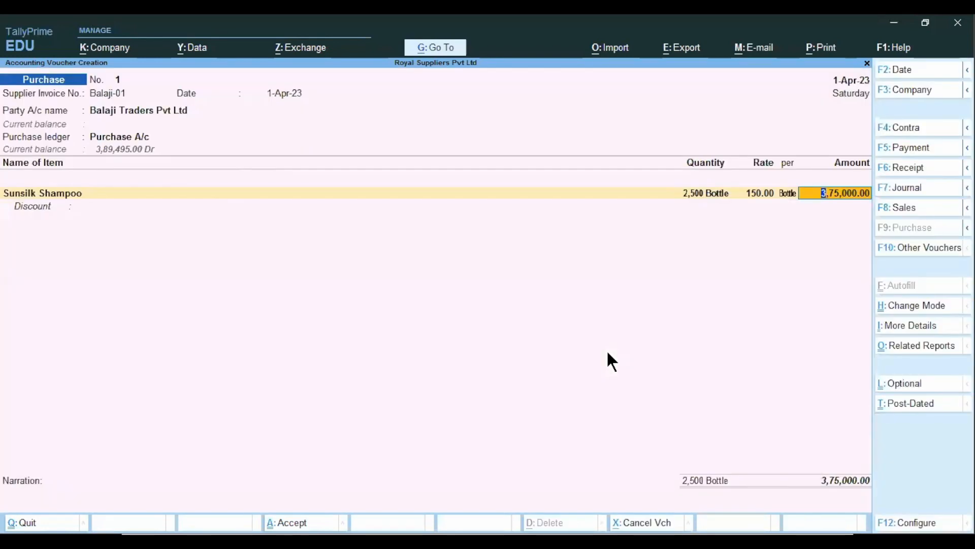
key("Return")
key("Return")
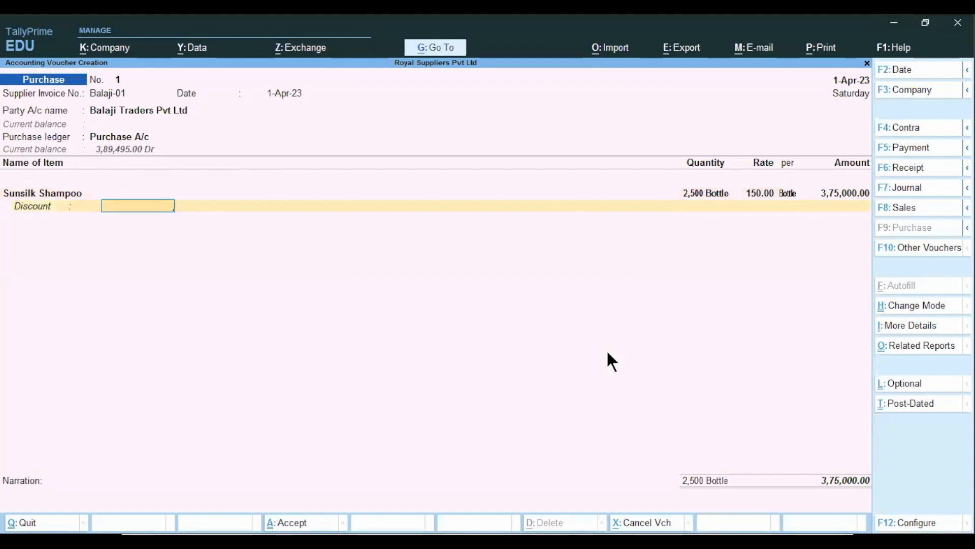
key("Return")
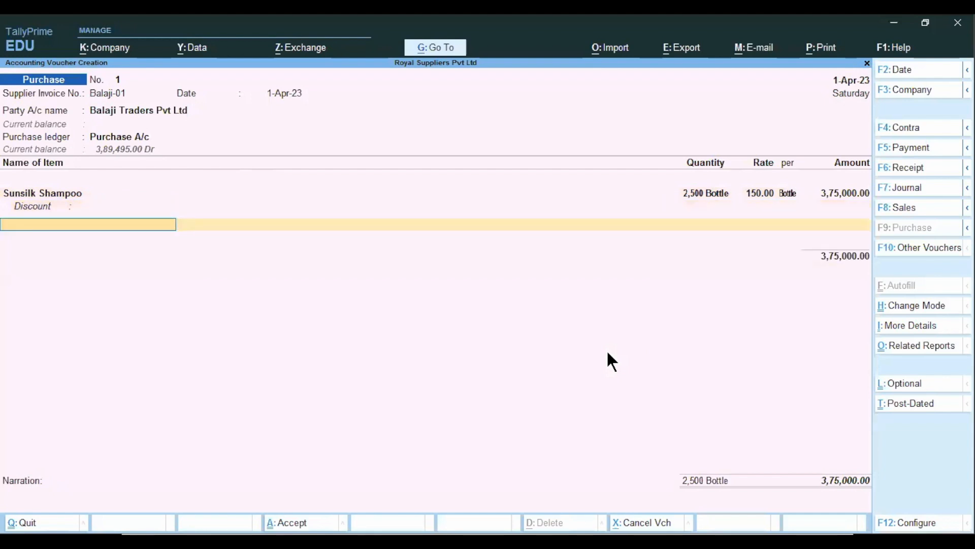
Step: Check the slide for the second product and add Dettol Sanitizer with tracking and order numbers Not Applicable
key("ctrl")
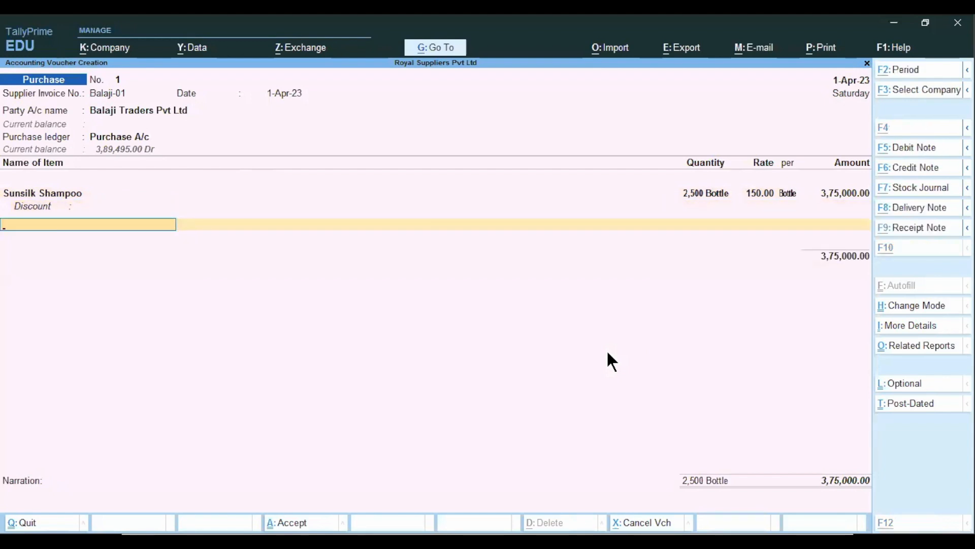
key("alt+Tab")
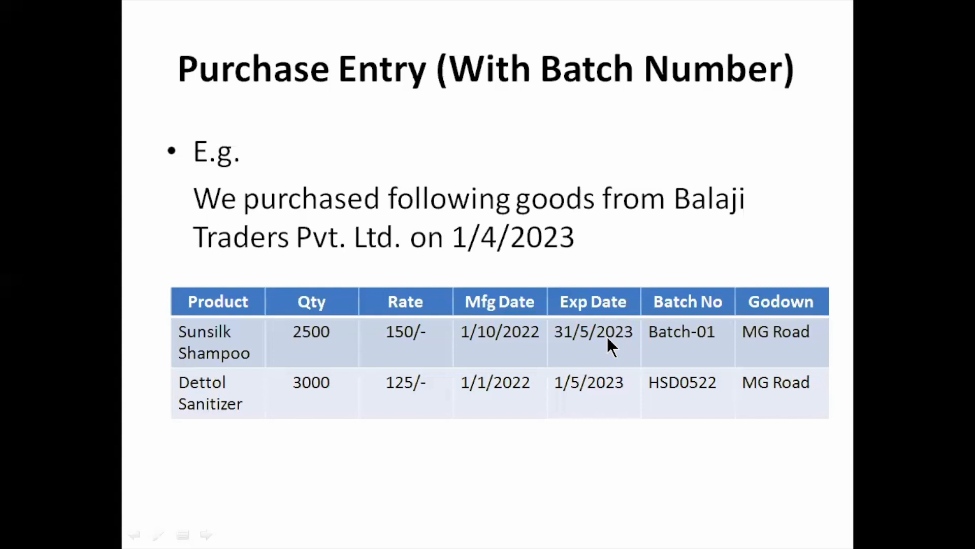
key("alt+Tab")
type("De")
key("Return")
key("Return")
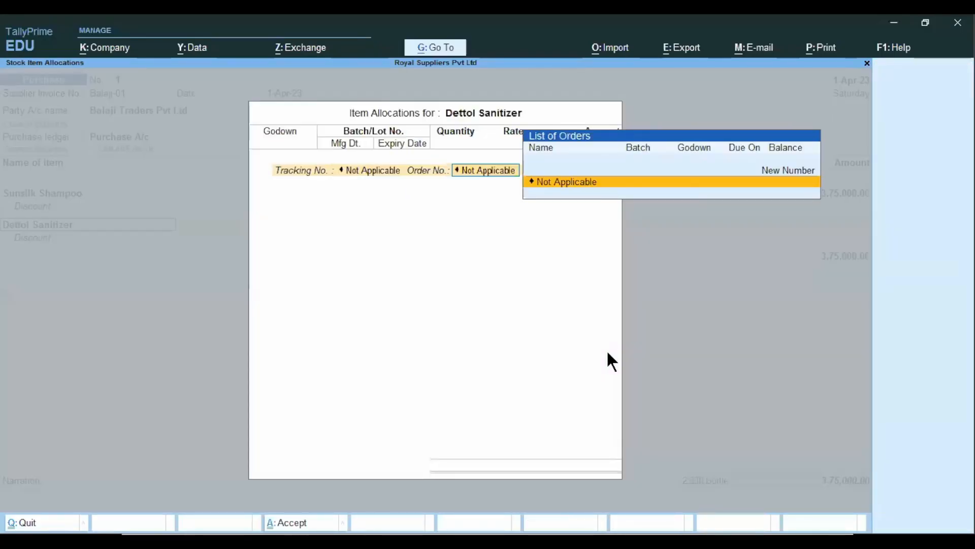
key("Return")
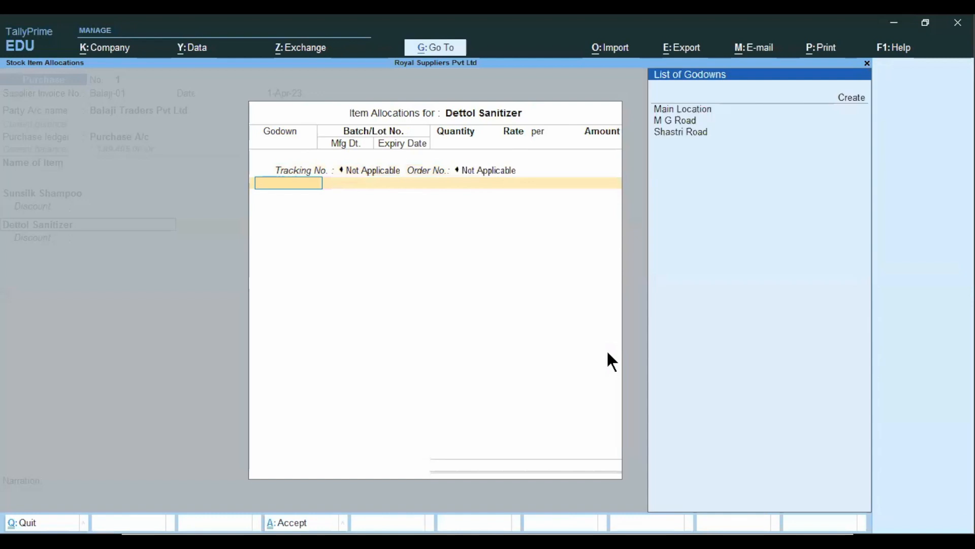
Step: Allocate Dettol Sanitizer to the M G Road godown under a new batch number HSD0522
key("Down")
key("Down")
key("Return")
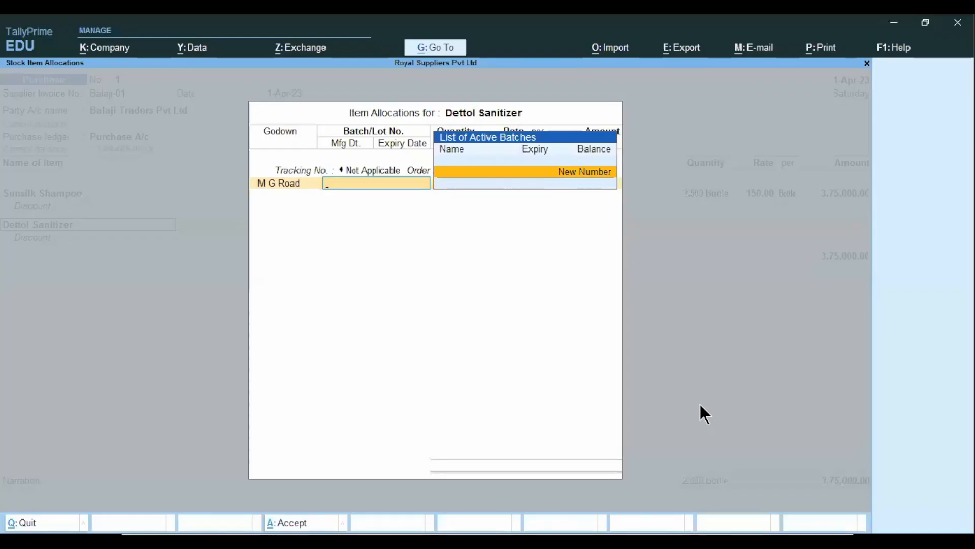
type("HSD0522")
key("Return")
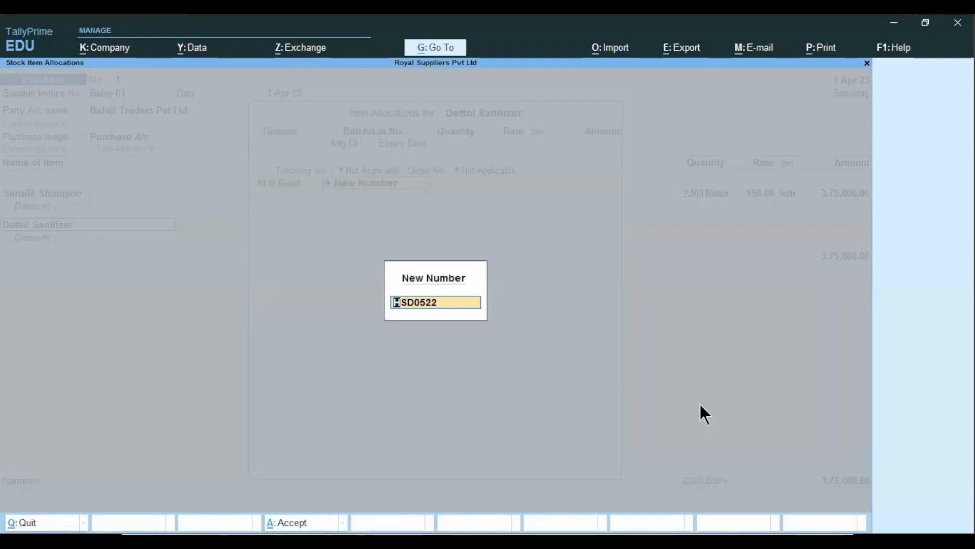
key("Return")
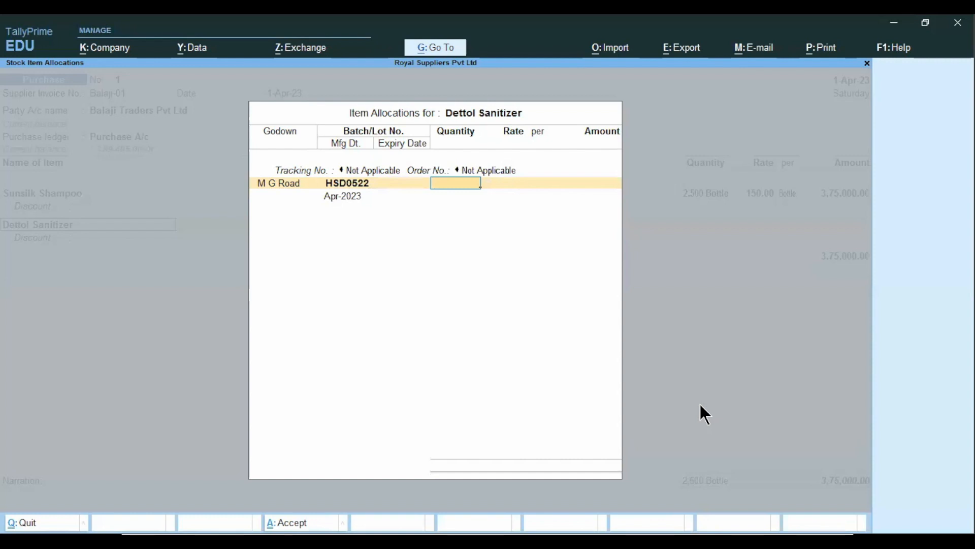
Step: Check the example slide and set the Dettol Sanitizer quantity to 3000 bottles at a rate of 125
key("alt+Tab")
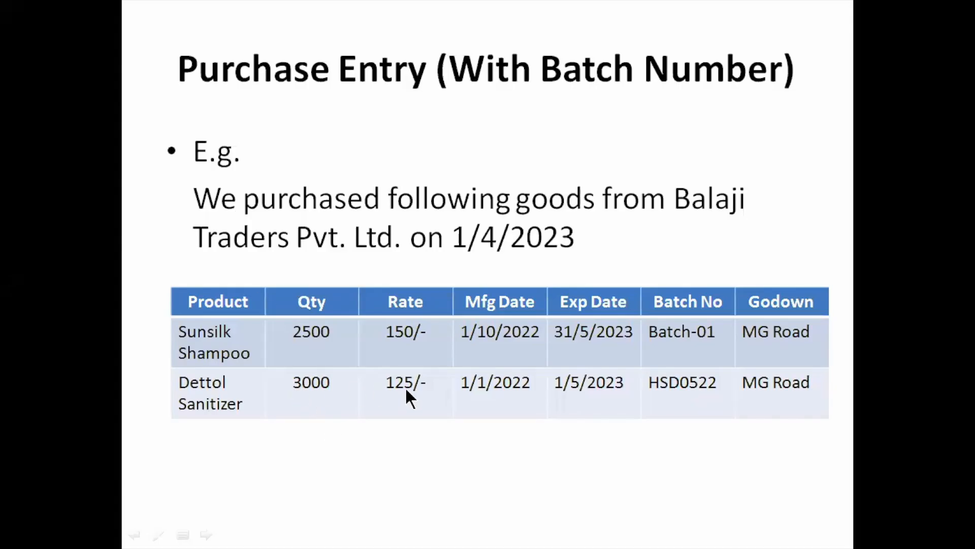
key("alt+Tab")
type("3000")
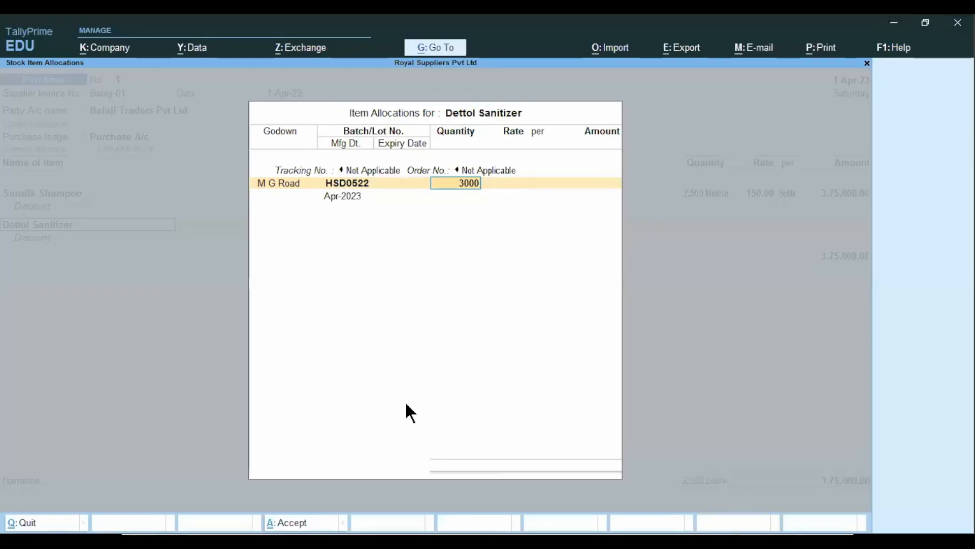
key("Return")
type("12")
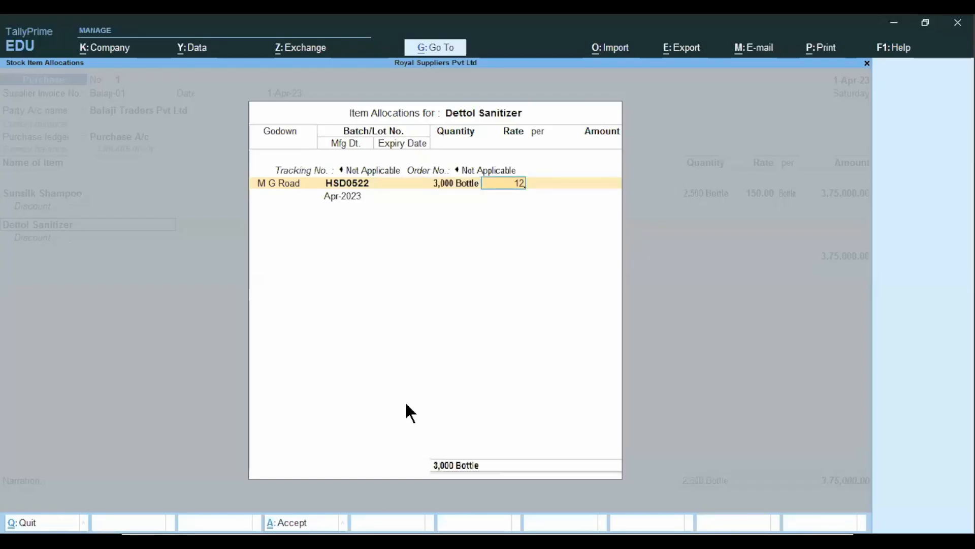
type("5")
key("Return")
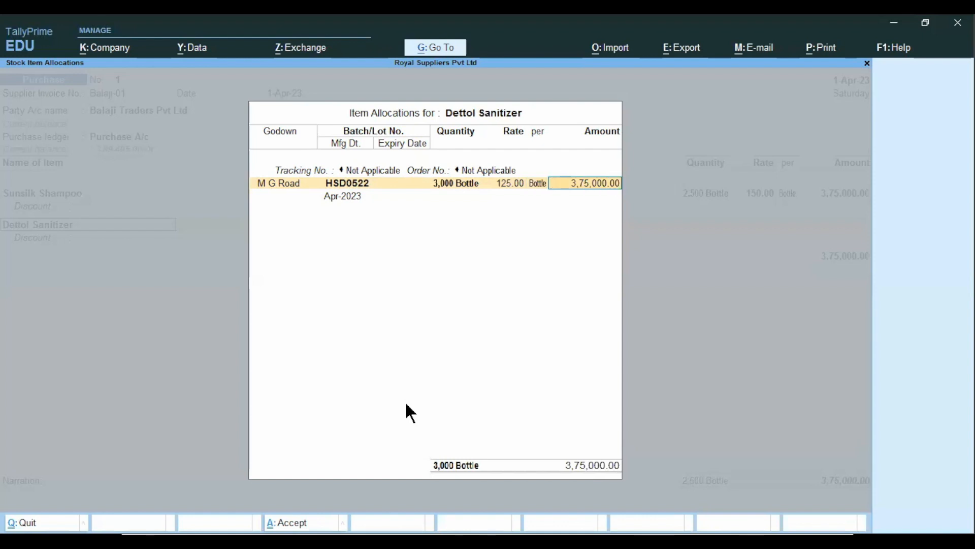
key("Return")
Step: Set batch HSD0522's manufacturing date to 1.1.22 and expiry date to 1.5.24, and finish the sanitizer line without a discount
key("Return")
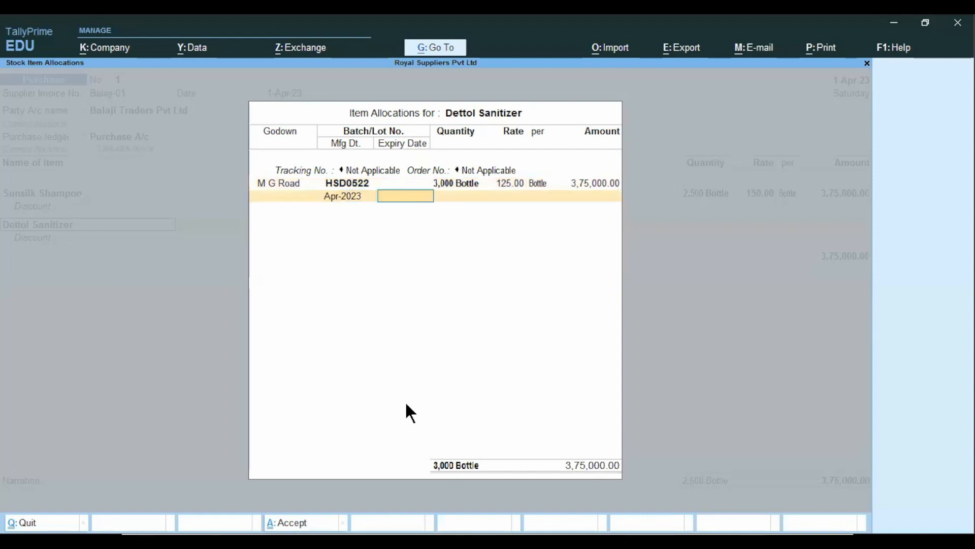
key("BackSpace")
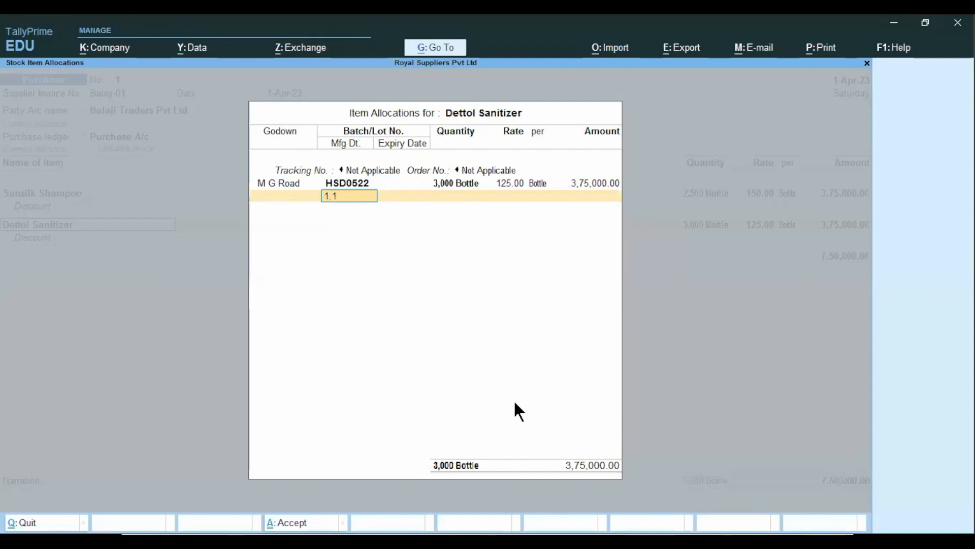
type(".22")
key("Return")
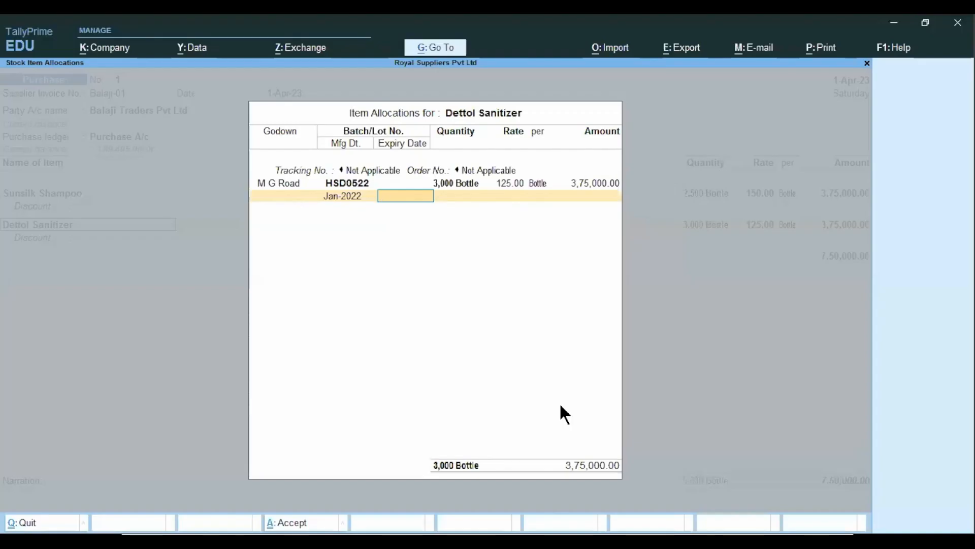
type("1.5.24")
key("Return")
key("Return")
key("Return")
key("Return")
key("Return")
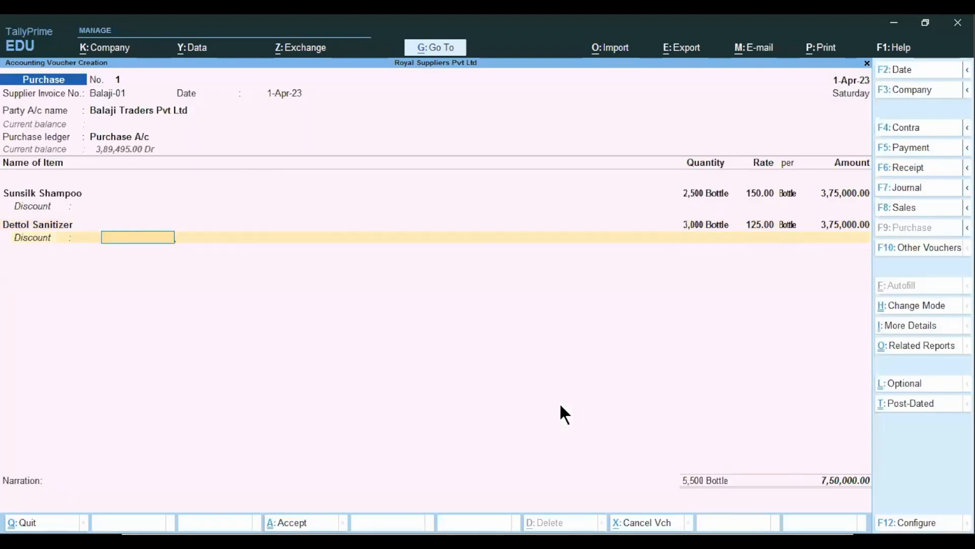
key("Return")
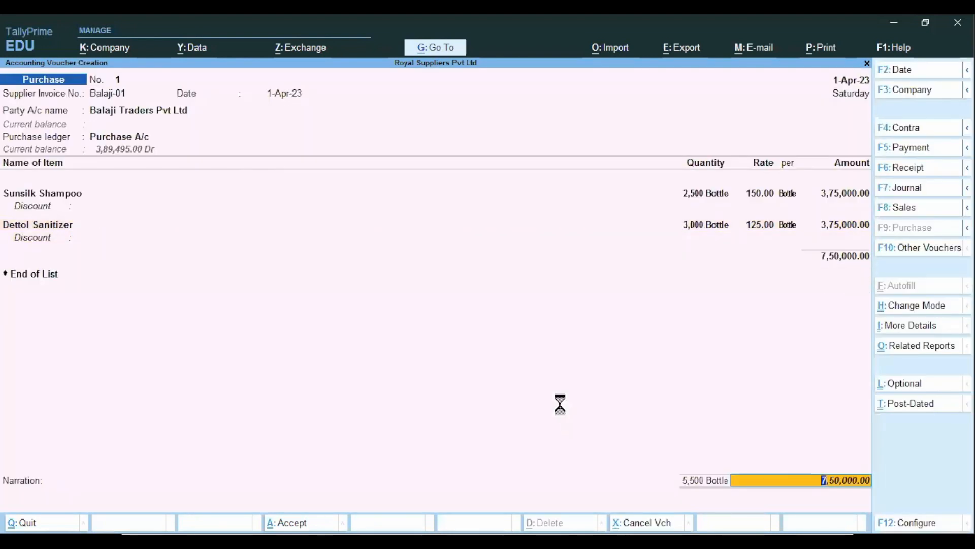
Step: End the item list and record the bill-wise details as New Ref Balaji-01 with 30 credit days for the full amount
key("Return")
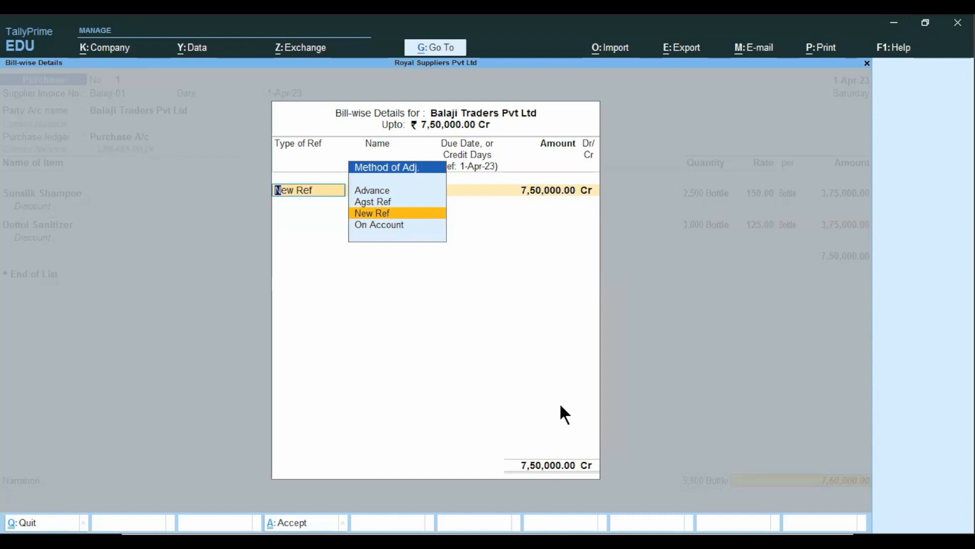
key("Return")
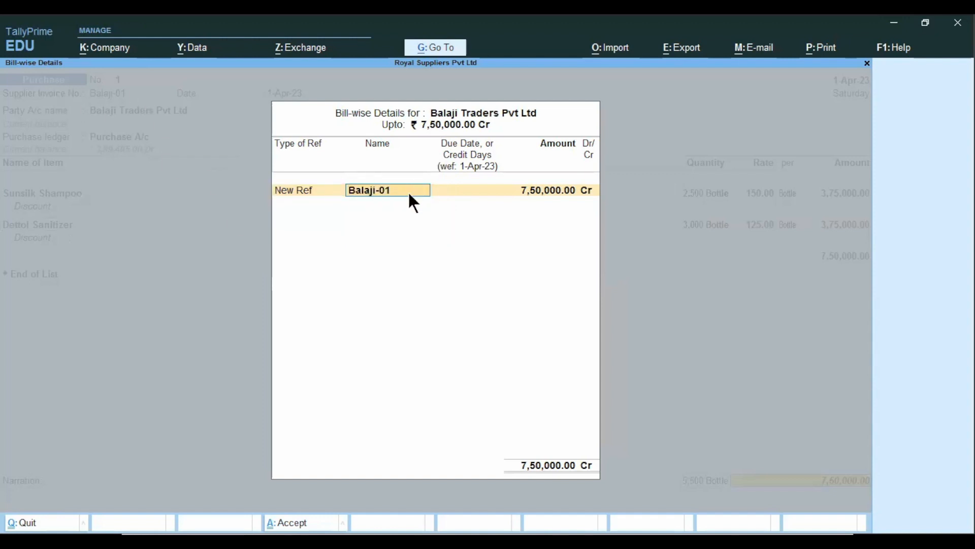
key("Return")
type("30")
key("Return")
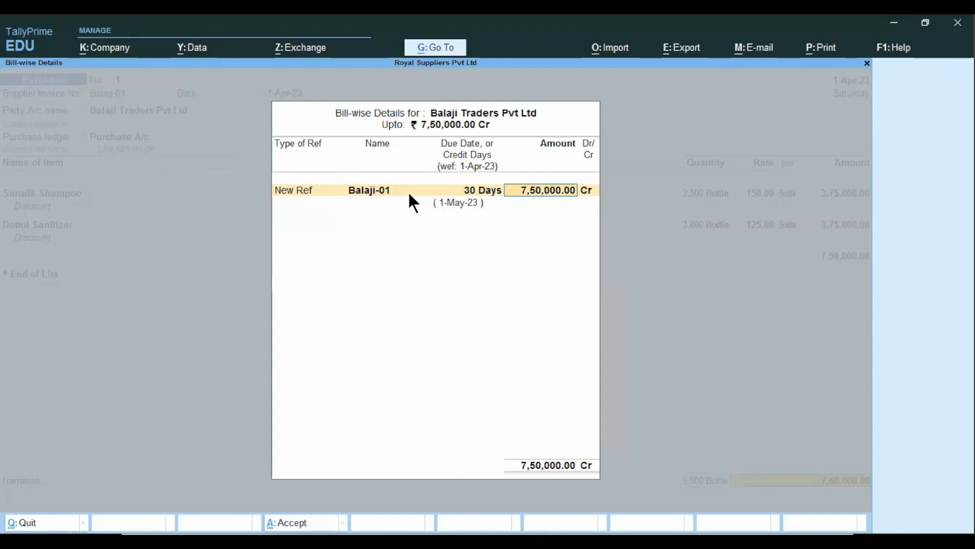
key("Return")
key("Return")
Step: Enter the narration "being goods purchased" and save the purchase voucher
type("being goods purchased")
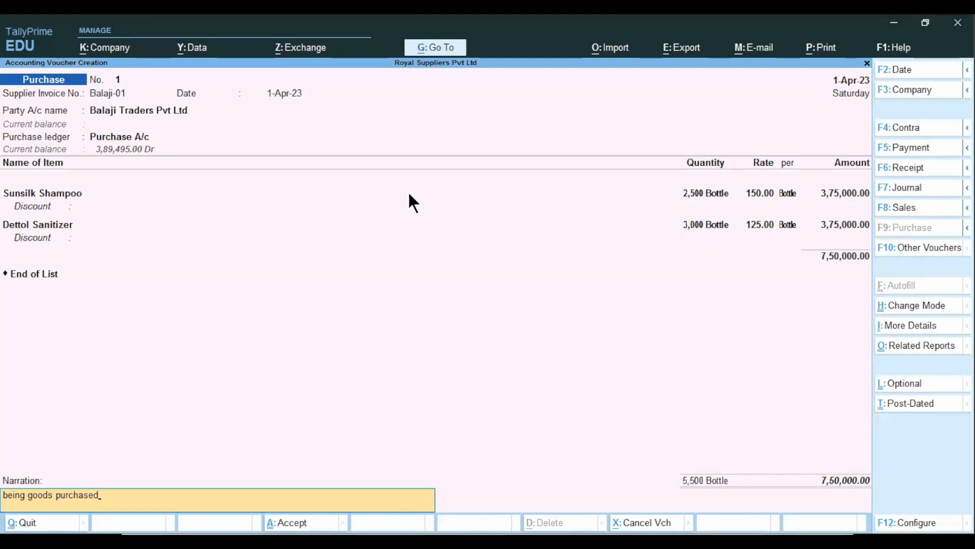
key("Return")
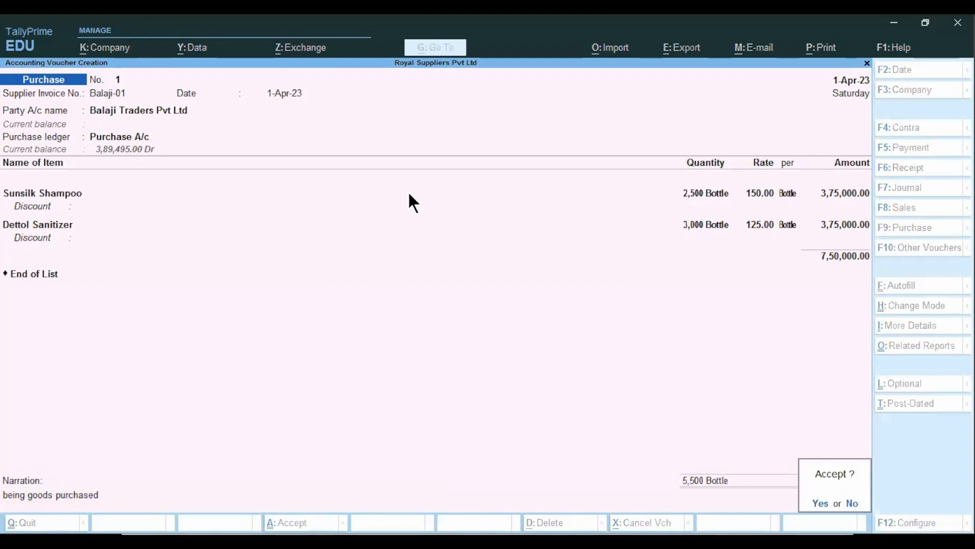
key("Return")
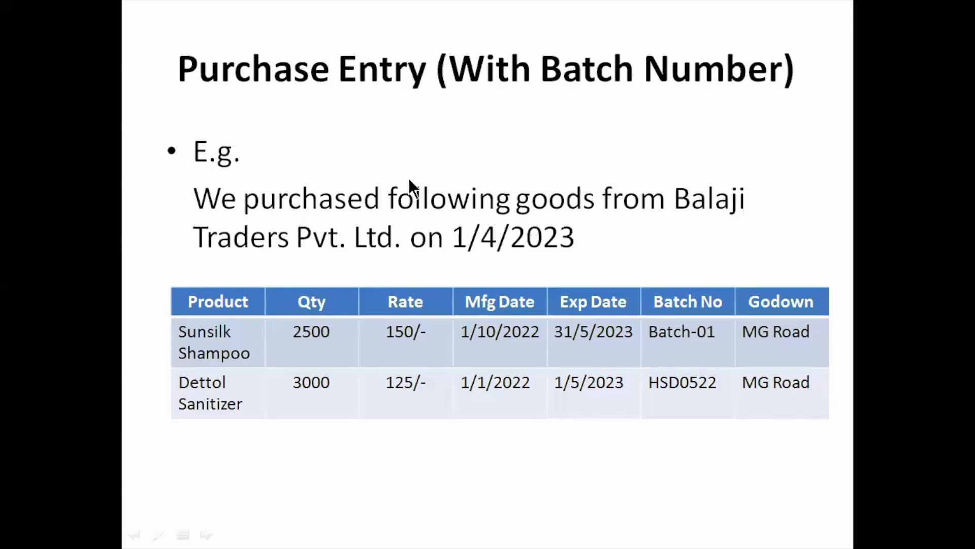
Step: Consult the sales entry example slide and start a sales voucher in TallyPrime dated 2.4
key("Right")
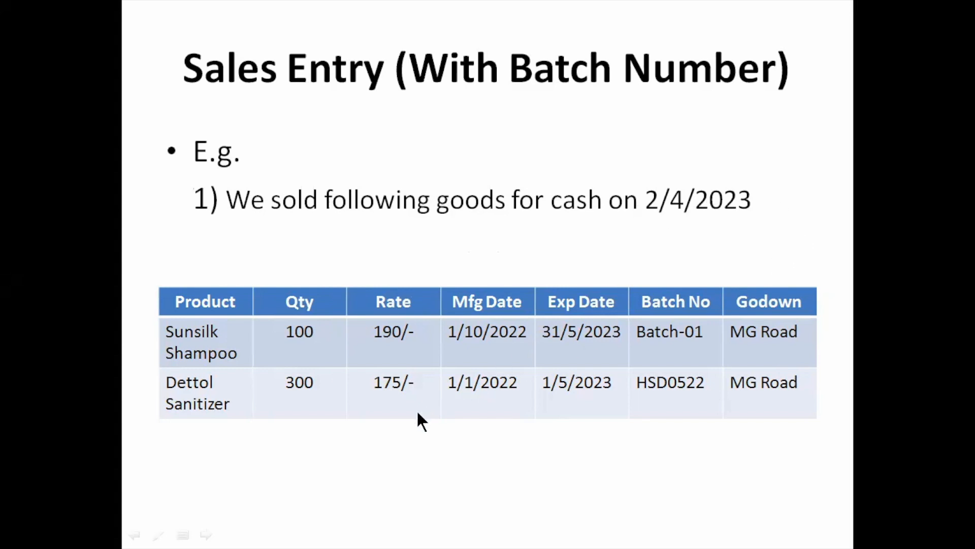
key("alt+Tab")
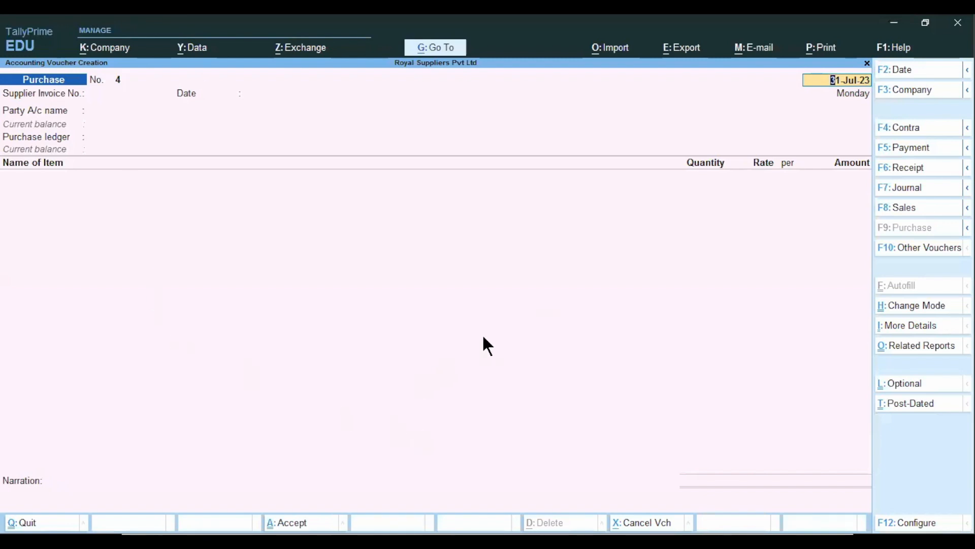
left_click(903, 214)
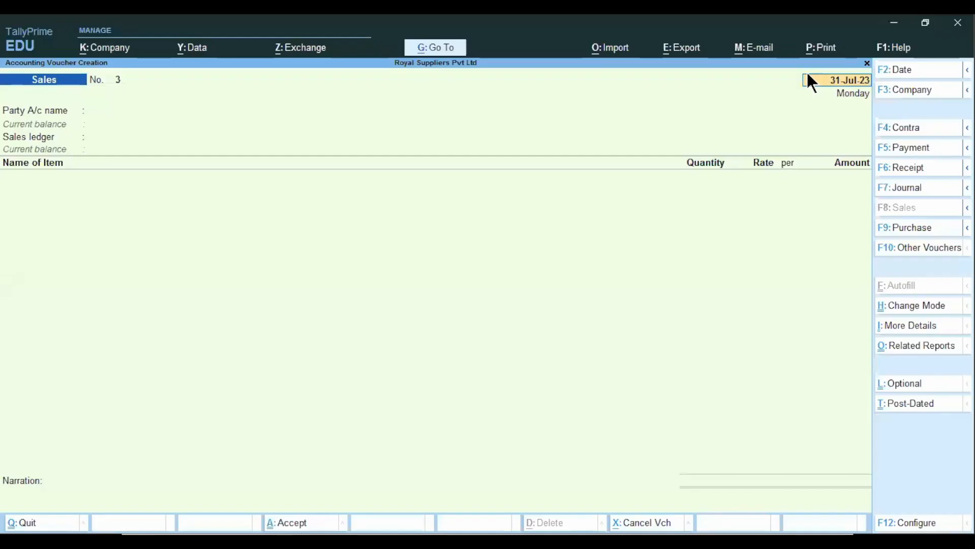
key("BackSpace")
type("2.4")
key("Return")
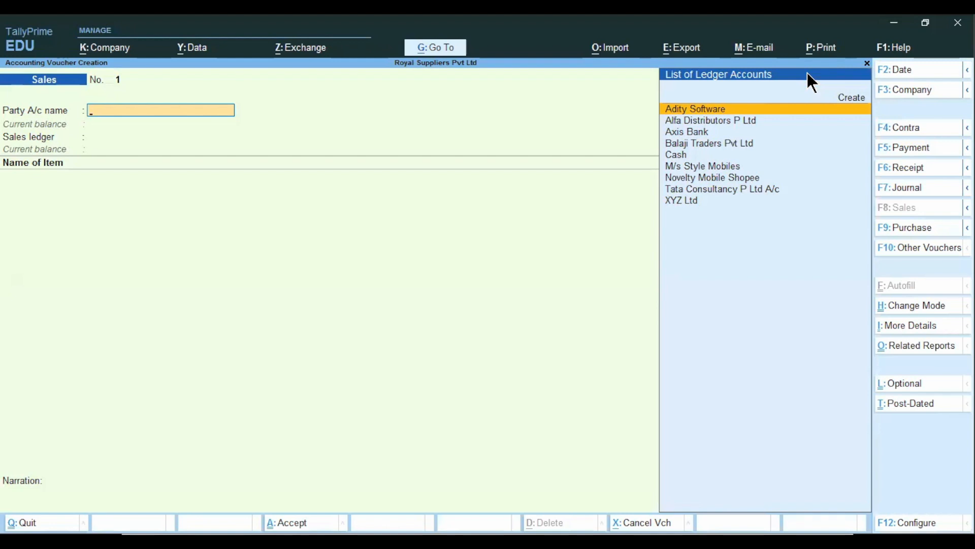
Step: Choose Cash as the party, accept the dispatch and party details unchanged, and select Sales A/c as the sales ledger
key("Down")
key("Down")
key("Down")
key("Down")
key("Return")
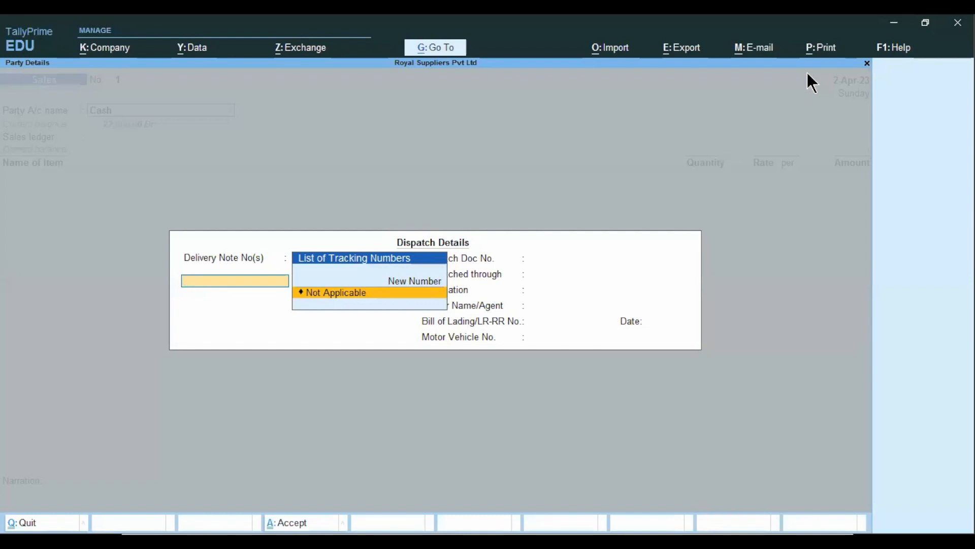
key("ctrl")
key("ctrl+a")
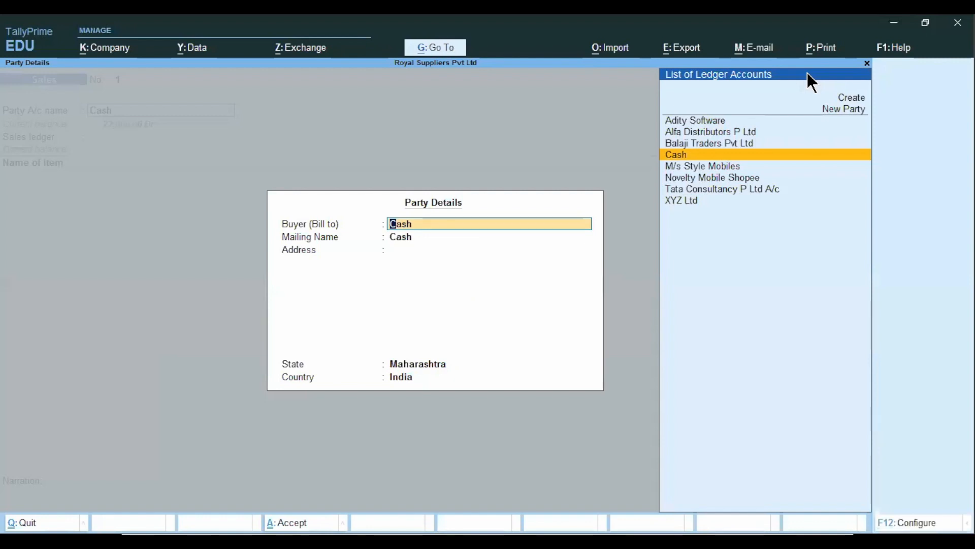
key("ctrl")
key("ctrl+a")
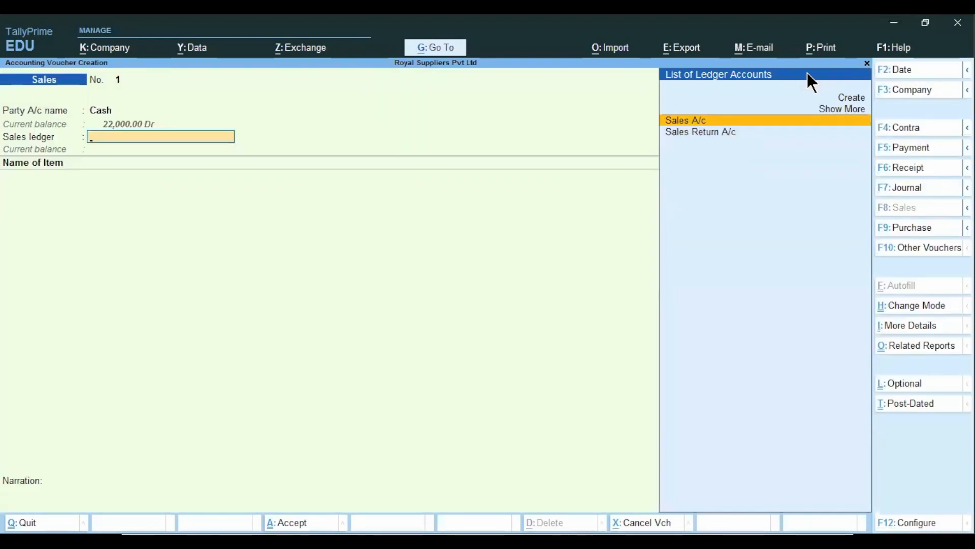
key("Return")
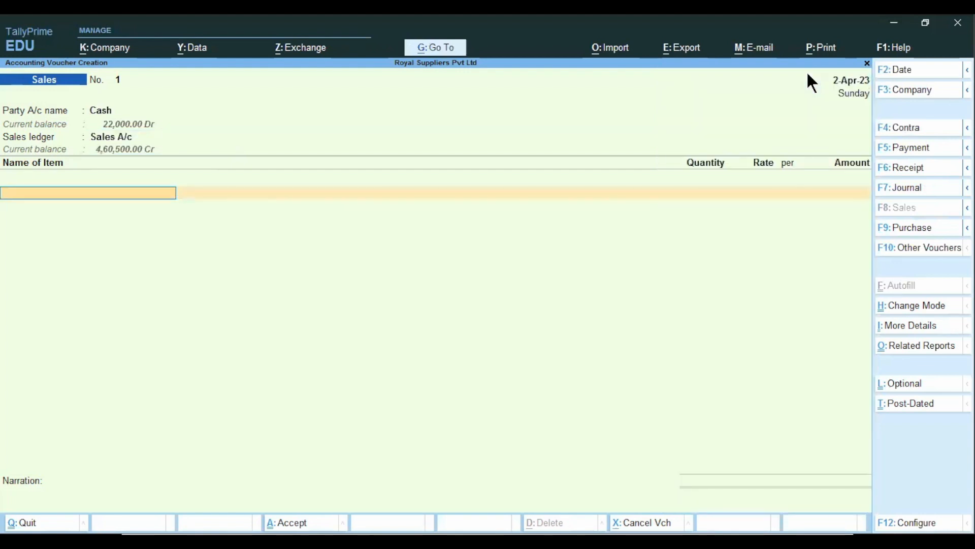
Step: Add Sunsilk Shampoo to the sales voucher with tracking and order numbers Not Applicable
key("ctrl")
key("Return")
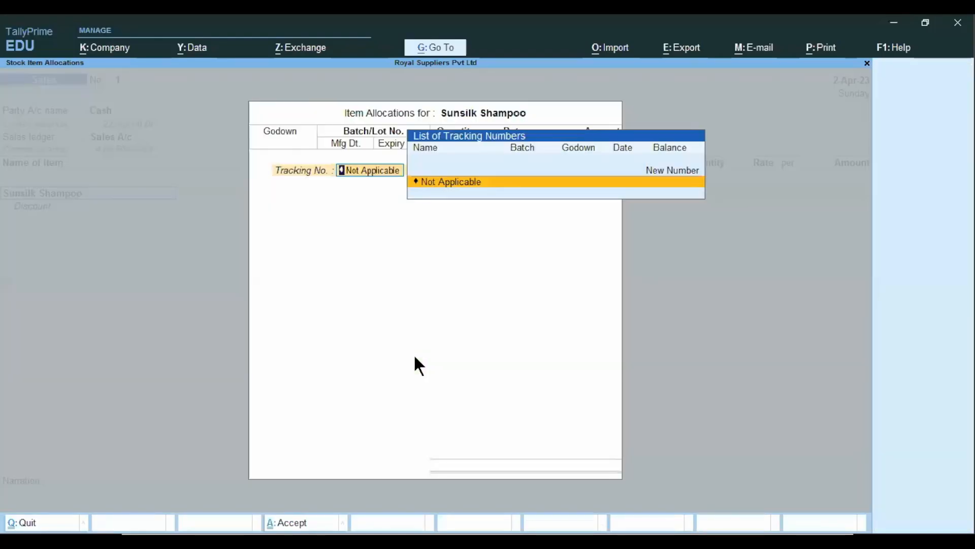
key("Return")
key("Return")
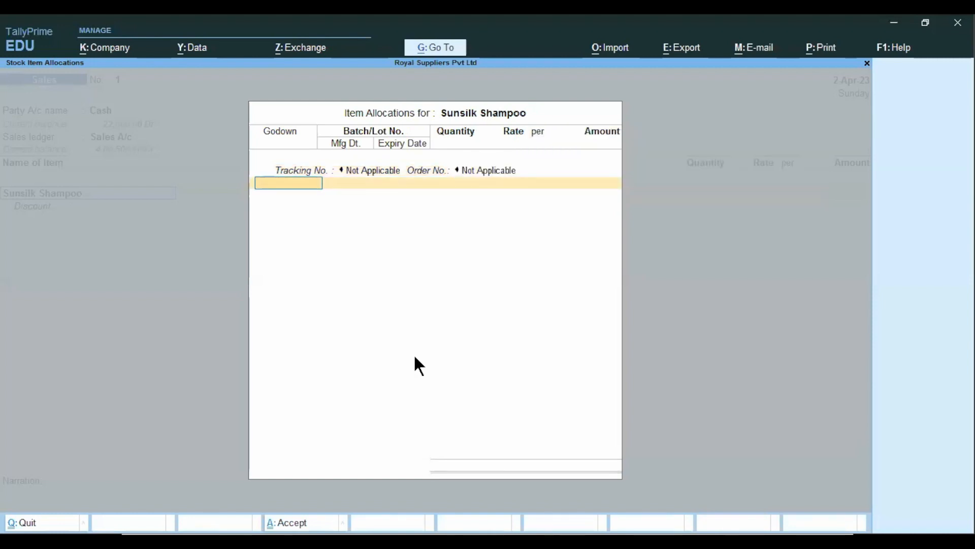
Step: Allocate the shampoo sale to the M G Road godown and the active batch Batch-01
key("Down")
key("Down")
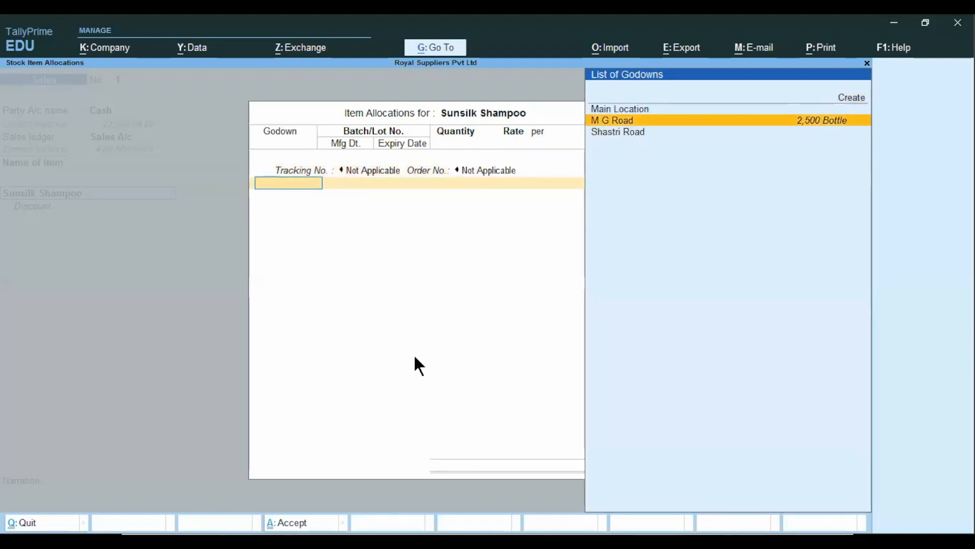
key("Return")
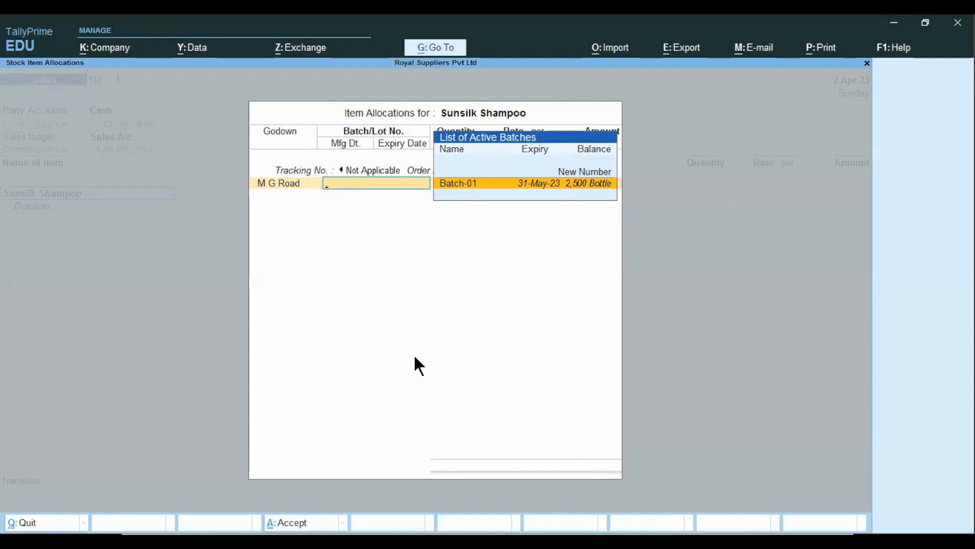
key("Return")
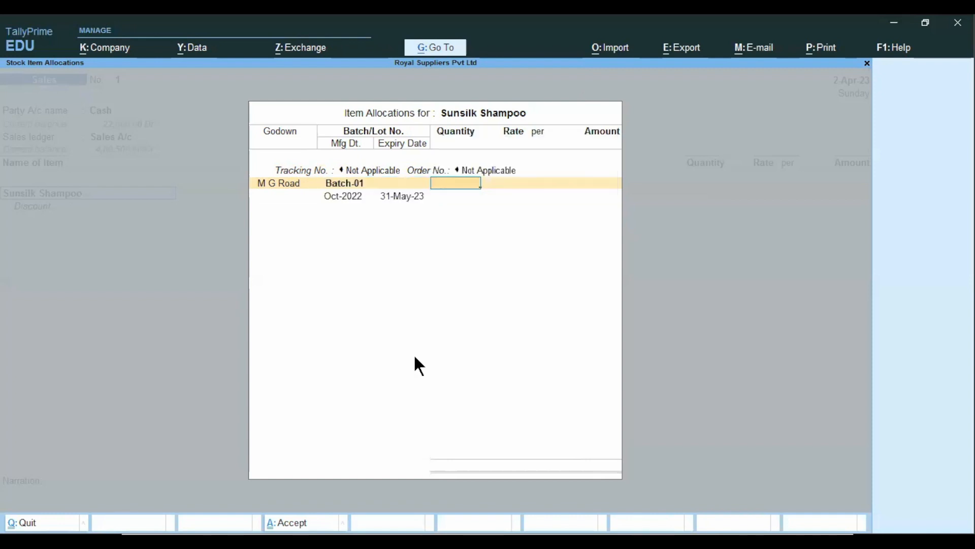
Step: Check the sales example slide and set the Sunsilk Shampoo quantity to 100 bottles at a rate of 190
key("alt+Tab")
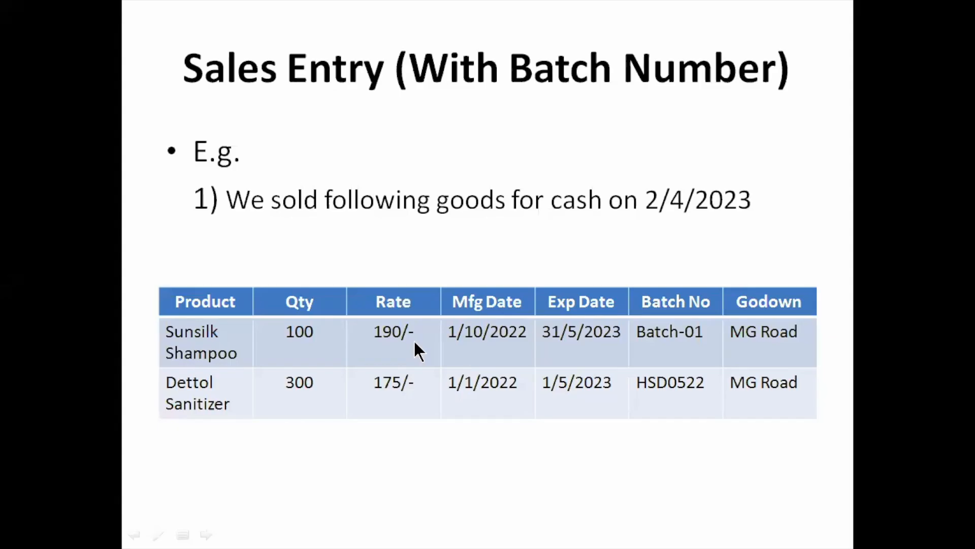
key("alt+Tab")
key("Return")
type("190")
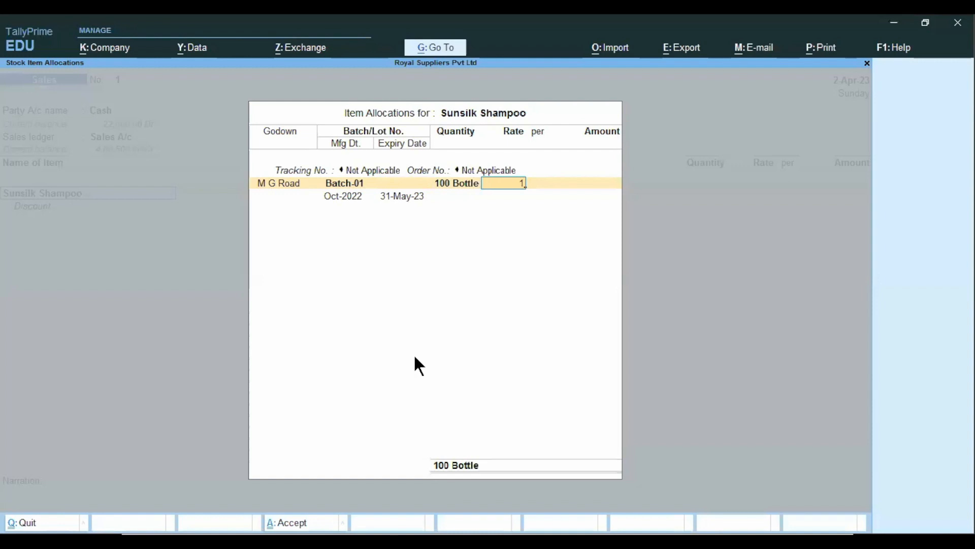
key("Return")
key("Return")
key("Return")
Step: Keep Batch-01's stored manufacturing and expiry dates and complete the shampoo's item allocation
key("Return")
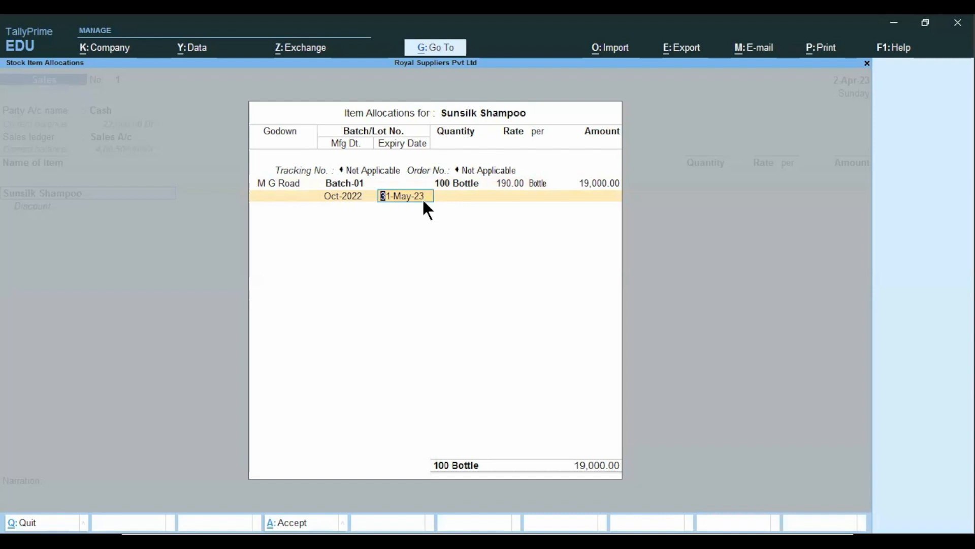
key("Return")
key("Return")
key("Return")
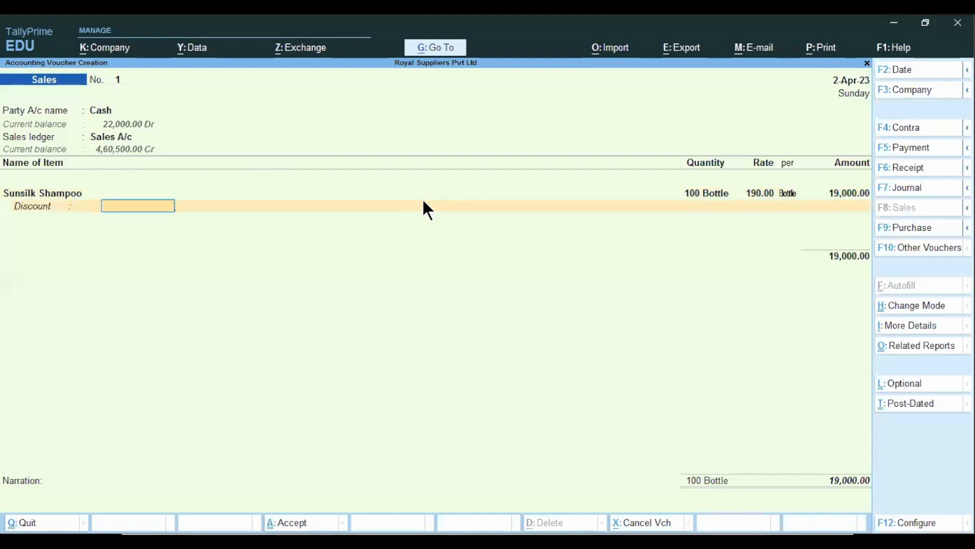
Step: Add Dettol Sanitizer as the second item of the sales voucher with tracking and order numbers Not Applicable
key("Return")
type("De")
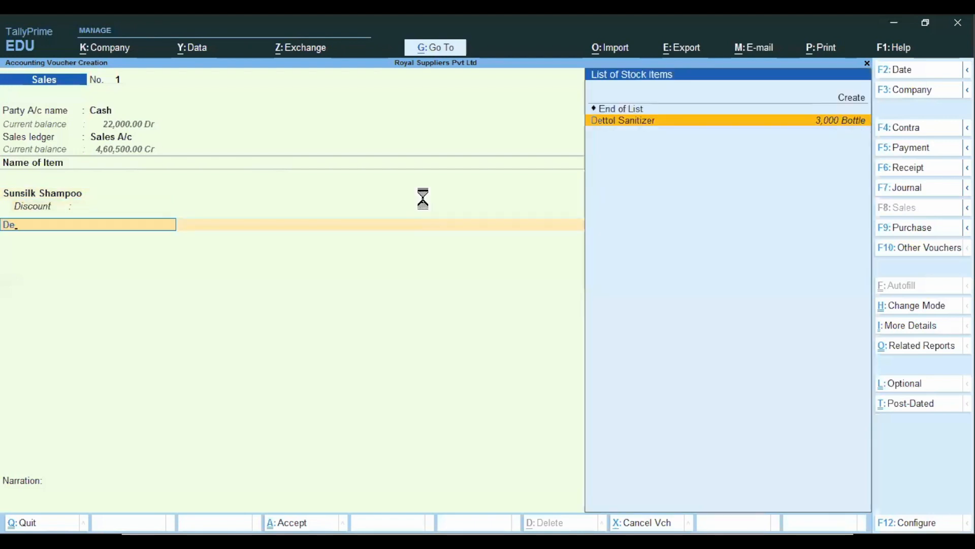
key("Return")
key("Return")
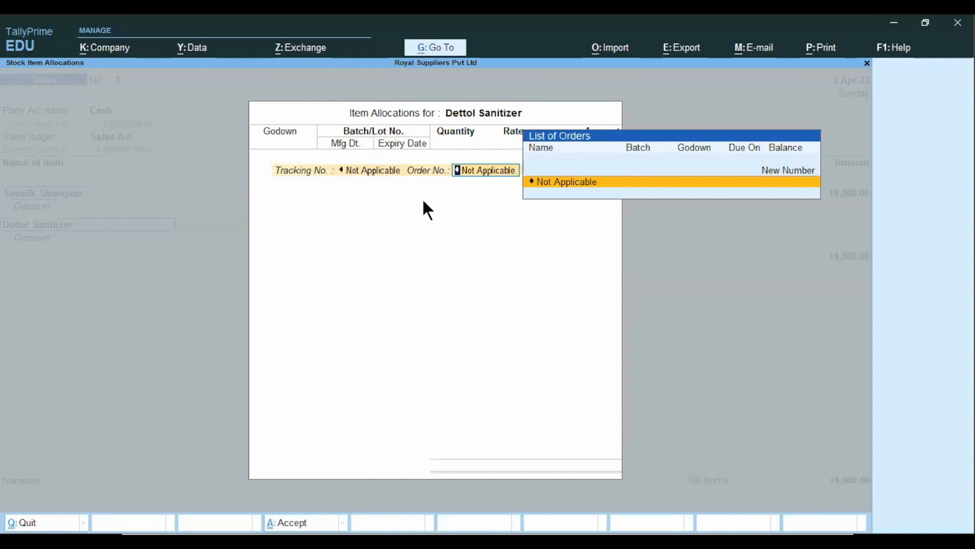
key("Return")
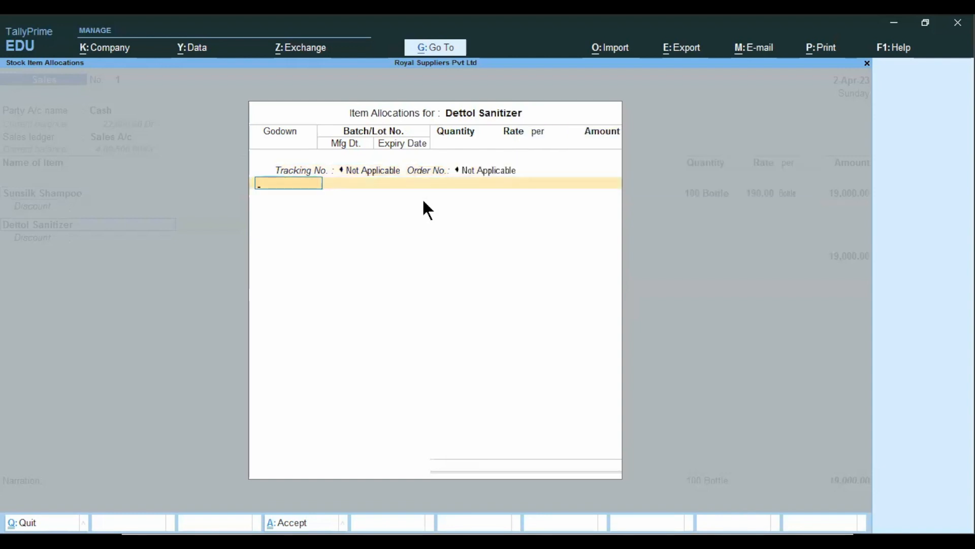
Step: Check the sanitizer's details on the sales example slide and allocate it to the M G Road godown and active batch HSD0522
key("alt+Tab")
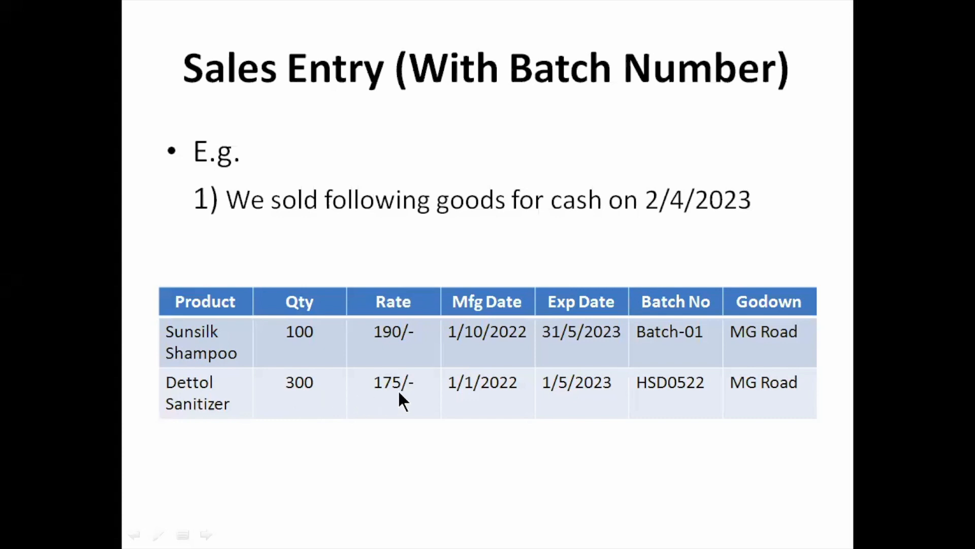
key("alt+Tab")
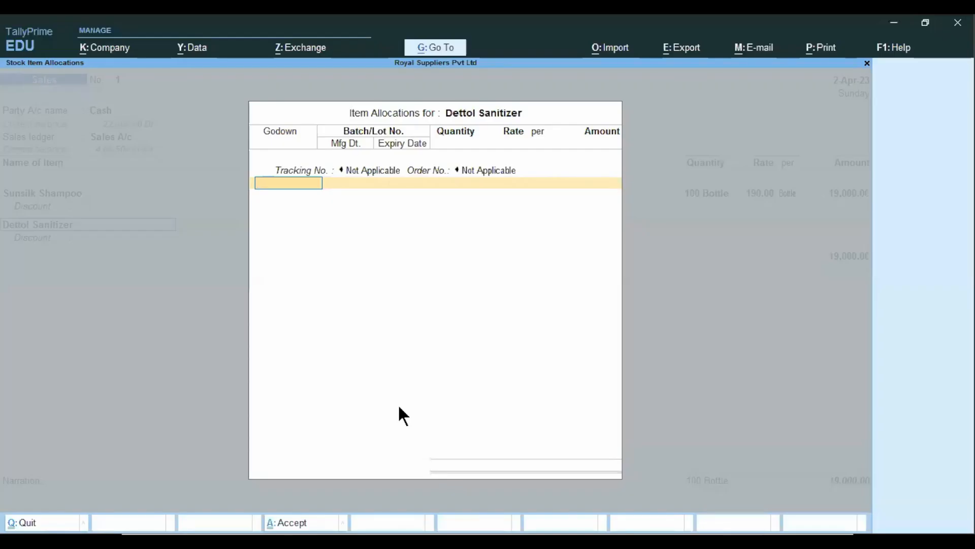
key("Return")
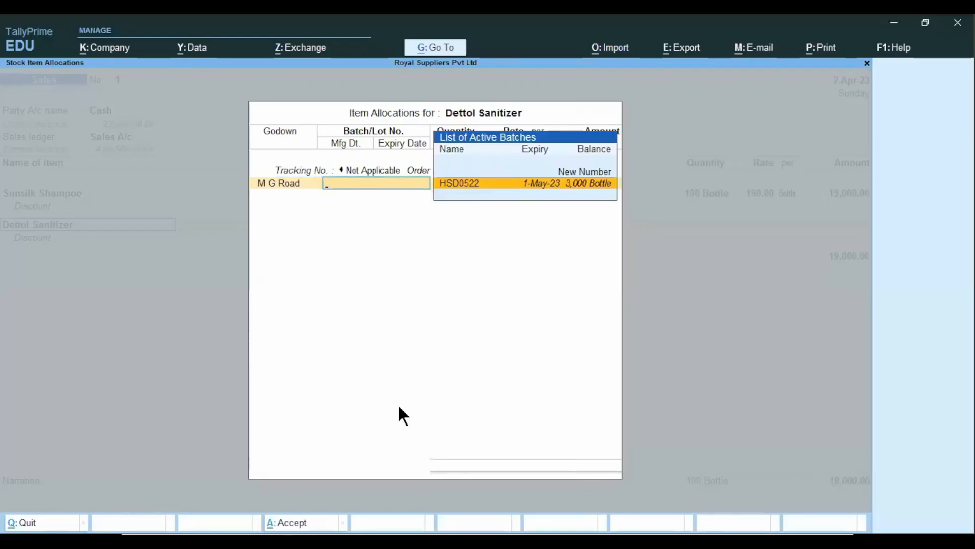
key("Return")
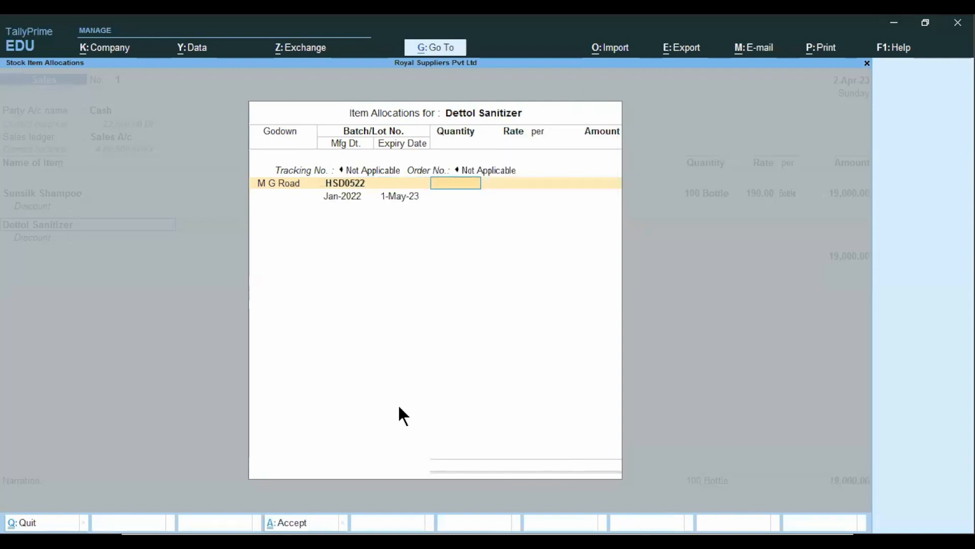
Step: Set the Dettol Sanitizer quantity to 300 bottles at a rate of 175, keep the batch's dates and complete its item allocation
type("300")
key("Return")
type("175")
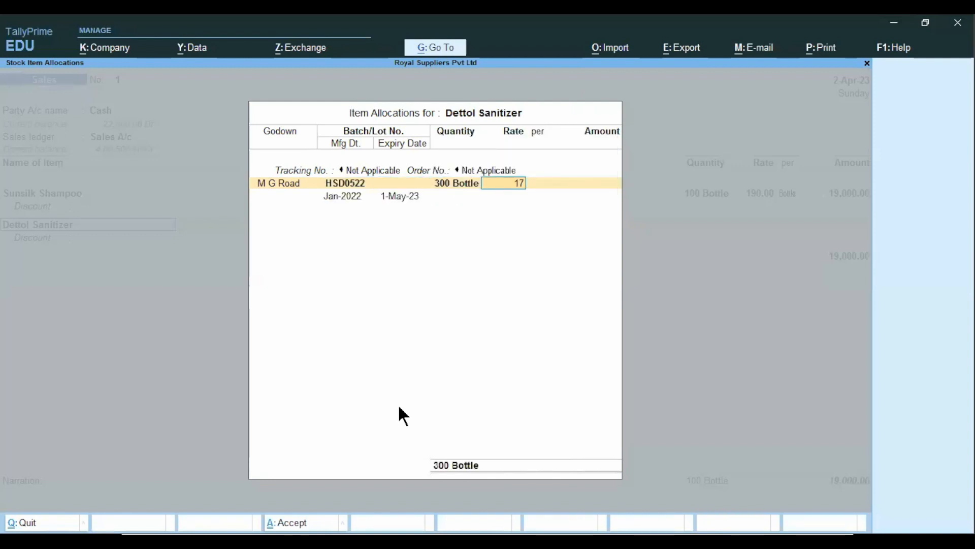
key("Return")
key("Return")
key("Return")
key("Return")
key("Return")
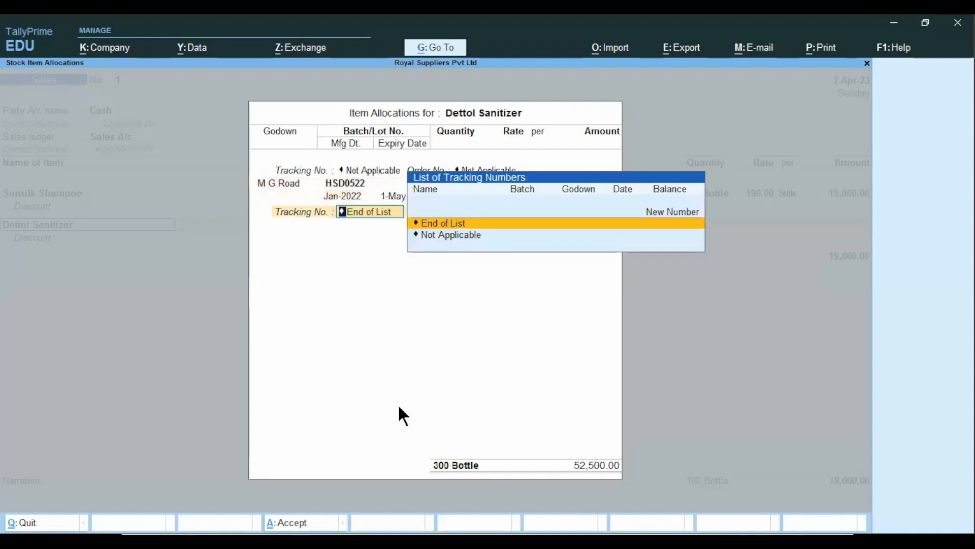
key("Return")
key("Return")
Step: End the item list and save the cash sale with the narration "being goods sold for cash"
key("Return")
key("Return")
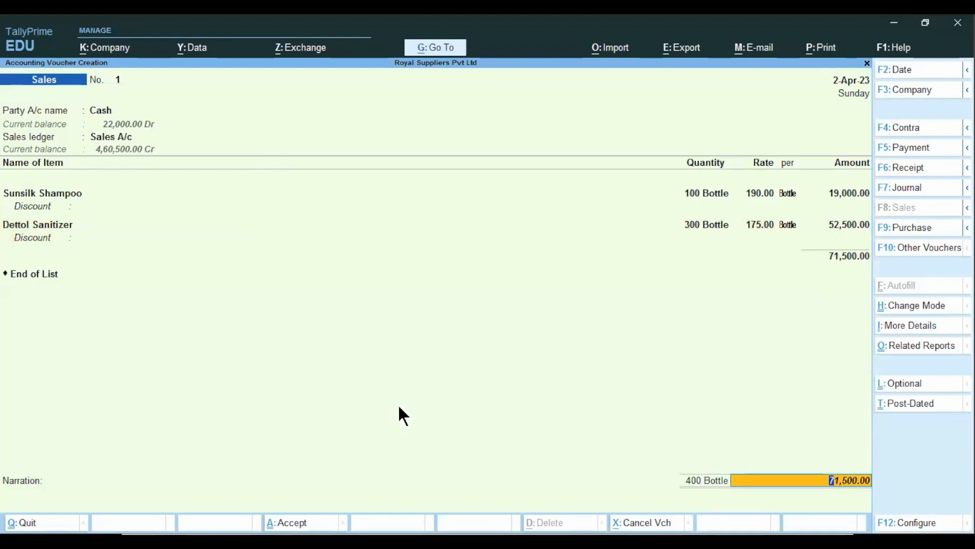
key("Return")
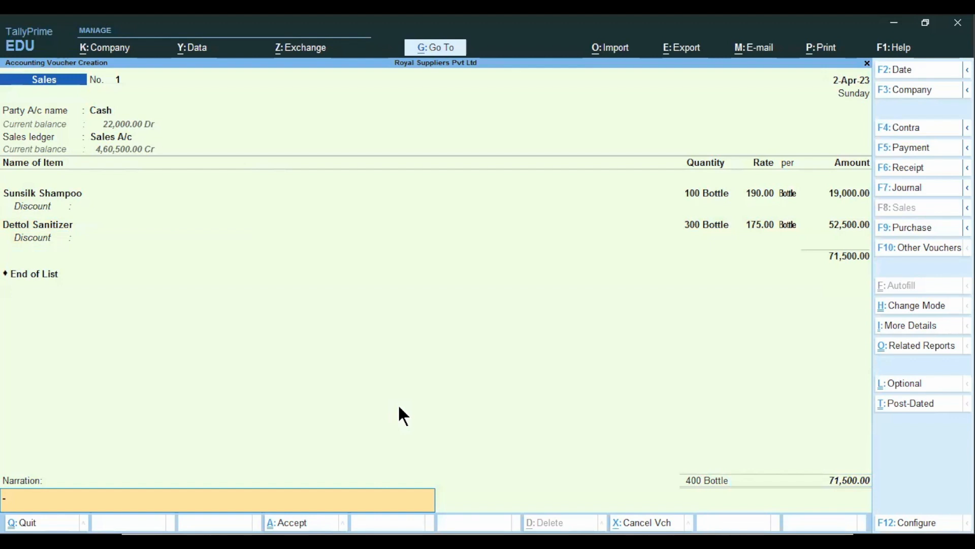
type("being goods sold for cash")
key("Return")
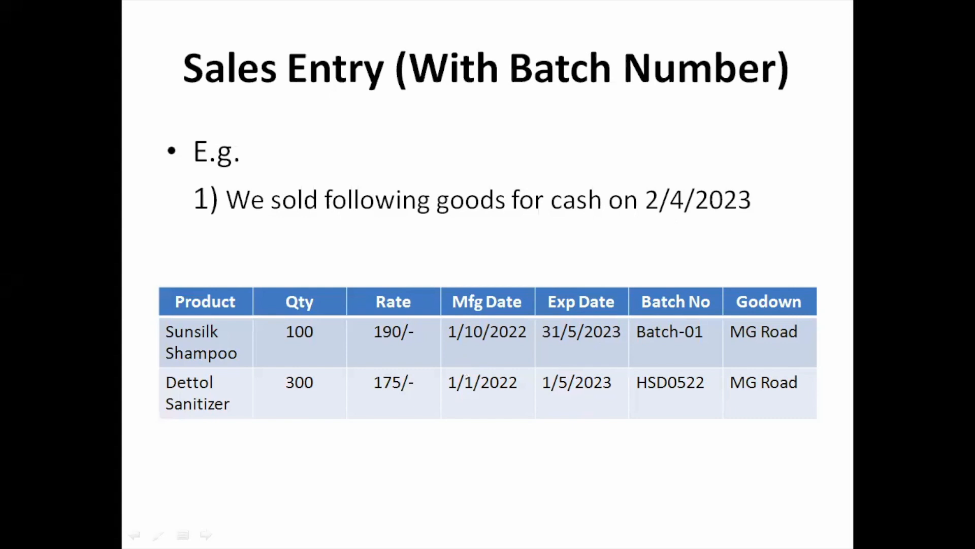
Step: Advance to the second sales example slide and date a new sales voucher in TallyPrime 1-Jun-23
key("Right")
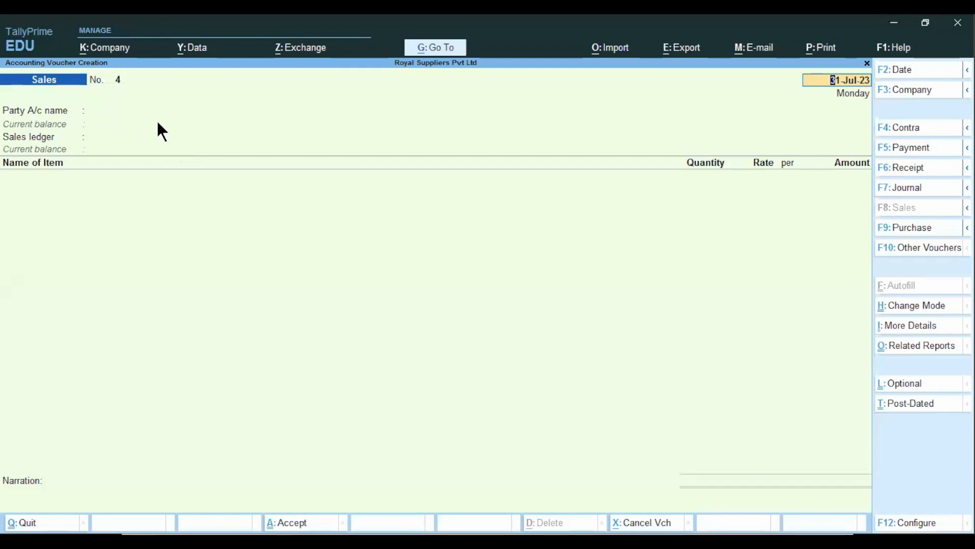
type("1.6")
key("Return")
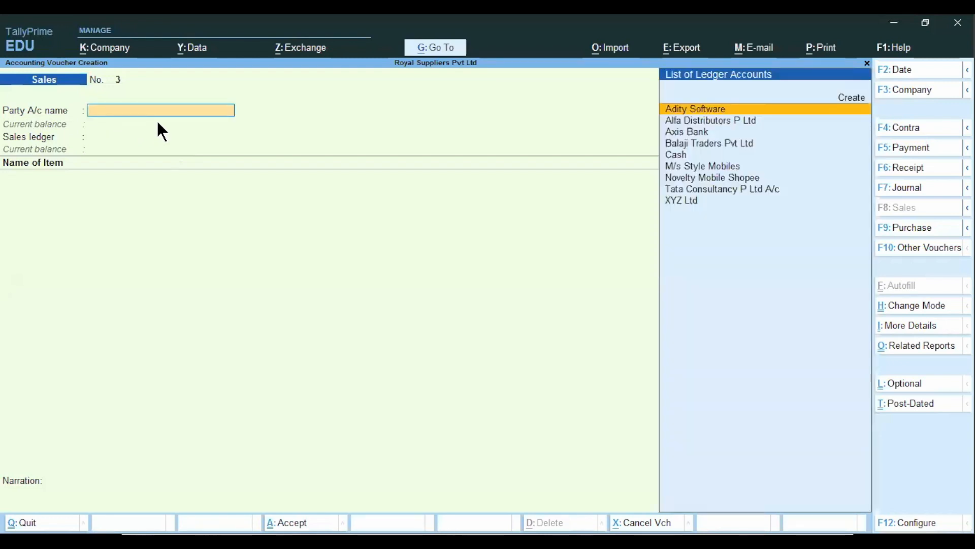
Step: Choose Cash as the party with default dispatch and party details, and Sales A/c as the sales ledger
key("Down")
key("Down")
key("Down")
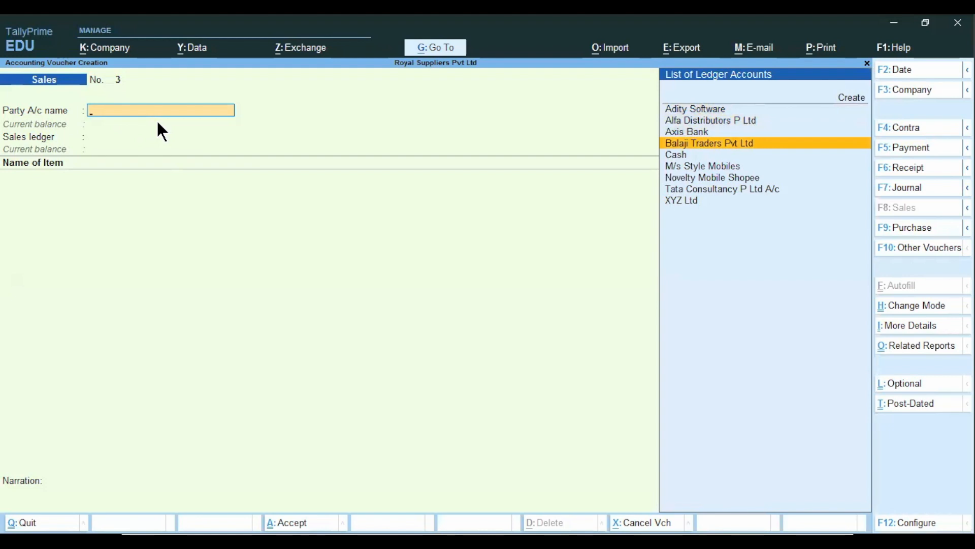
key("Down")
key("Return")
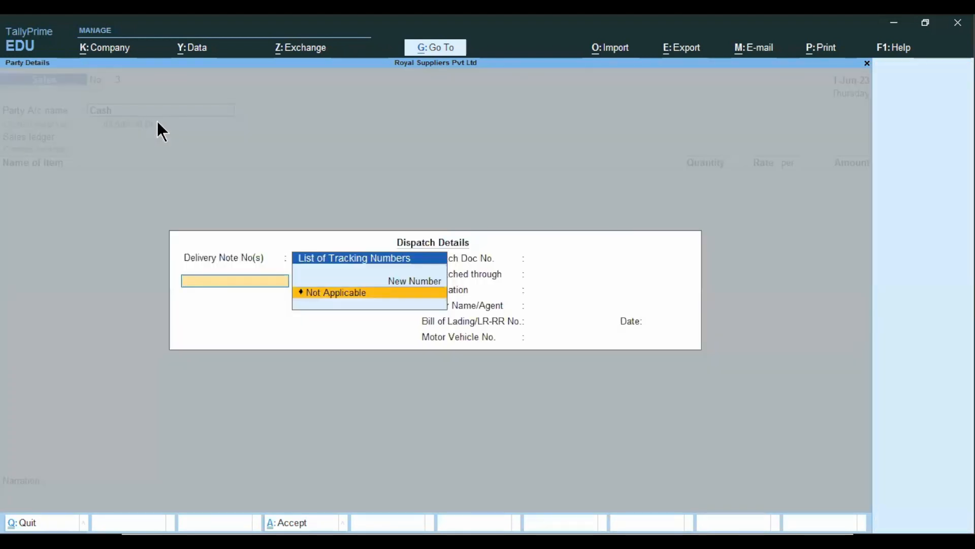
key("ctrl+a")
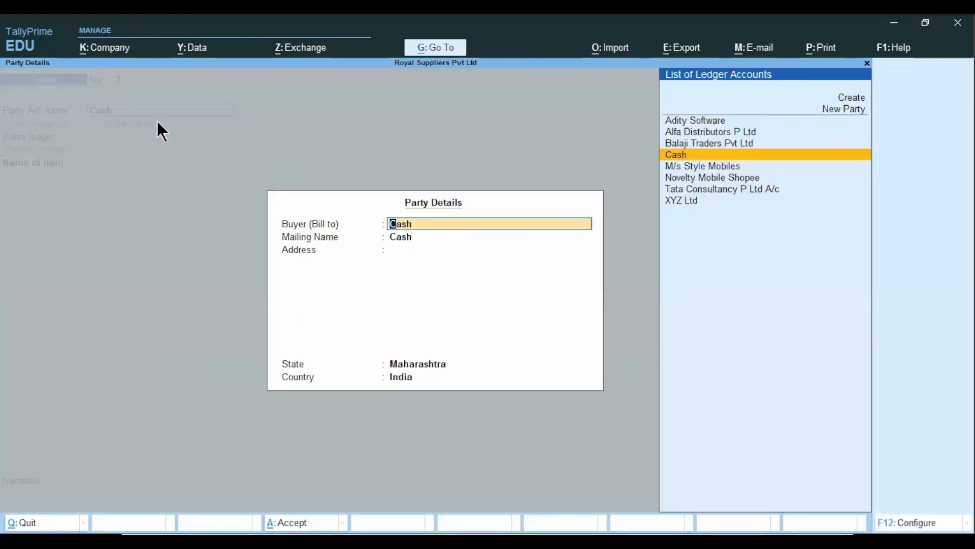
key("ctrl+a")
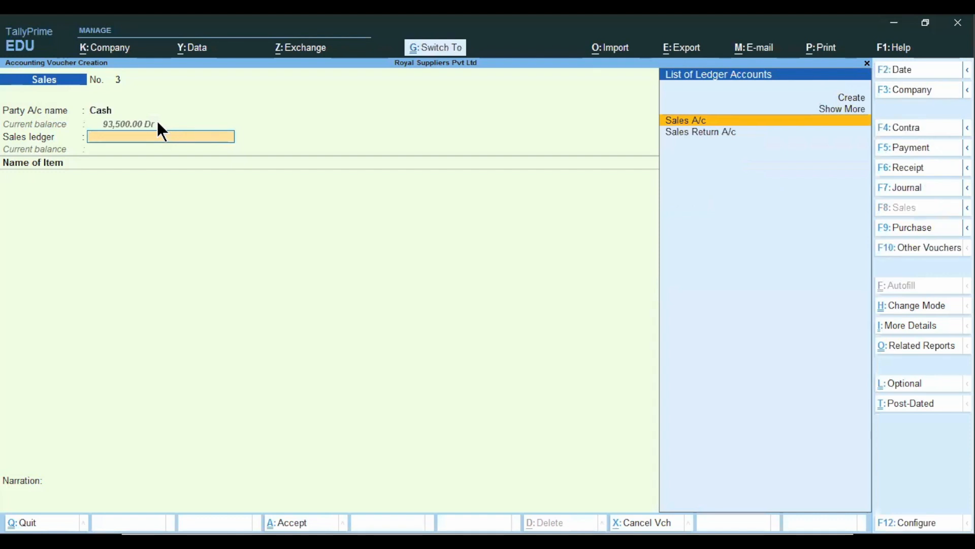
key("Return")
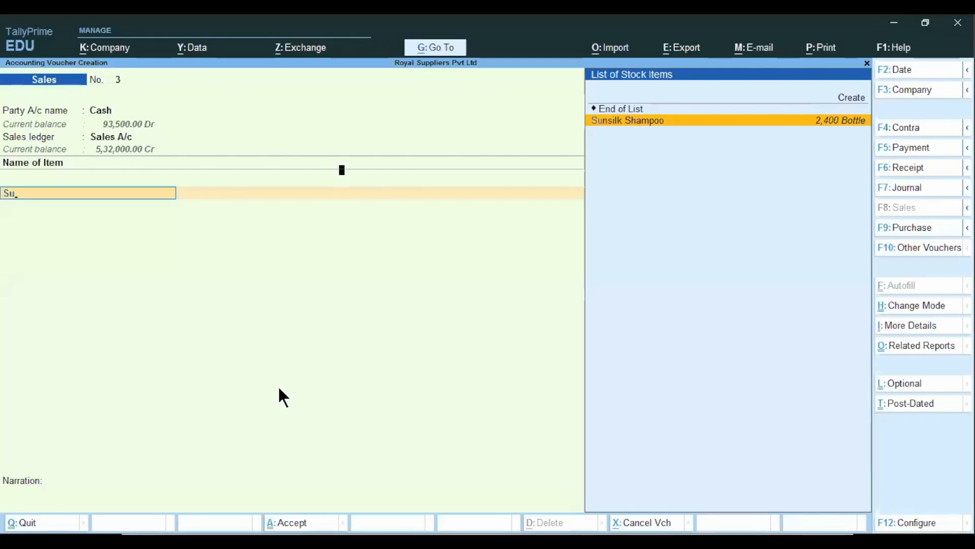
Step: Add Sunsilk Shampoo with tracking and order numbers Not Applicable and allocate it to the M G Road godown
key("Return")
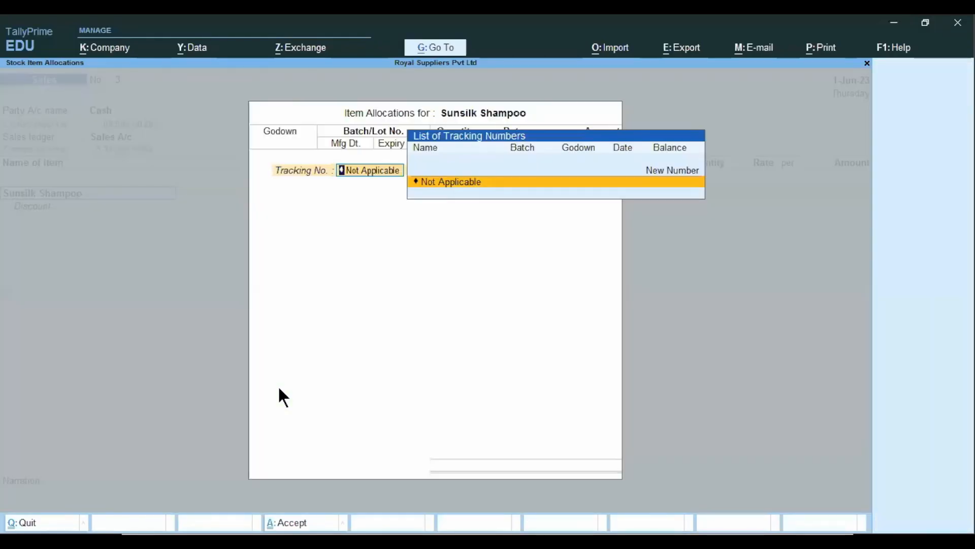
key("Return")
key("Return")
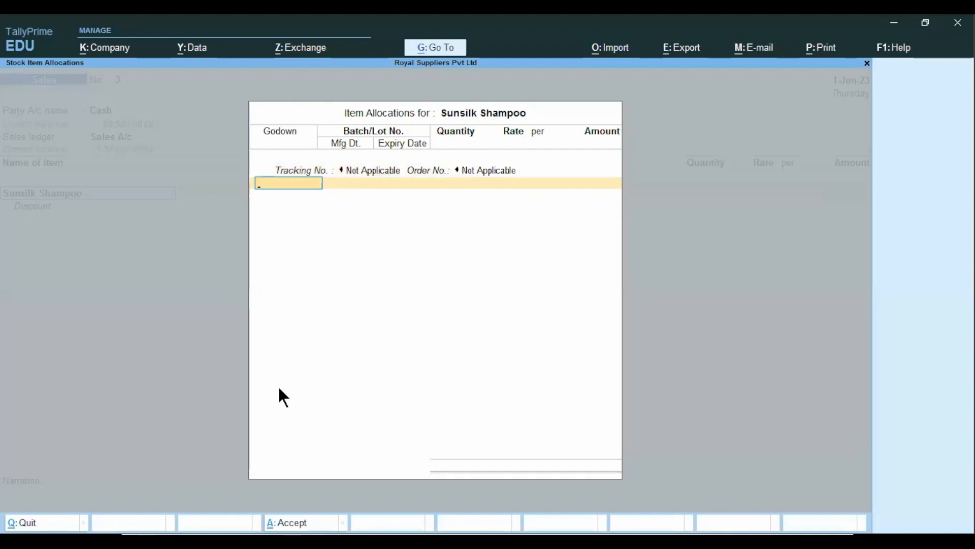
key("Down")
key("Return")
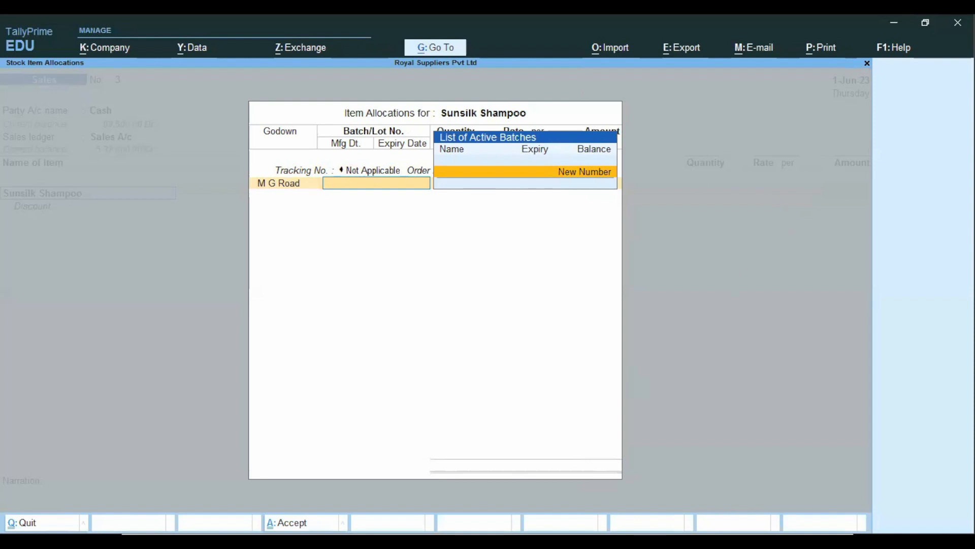
Step: Check the batch's expiry date on the sales example slide and try entering a new batch number Asdas for the shampoo
key("alt+Tab")
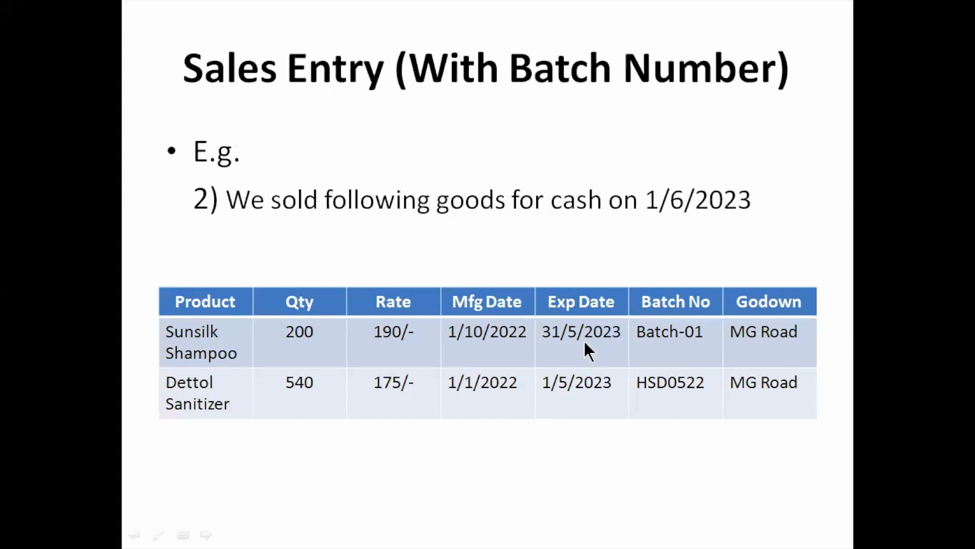
key("alt+Tab")
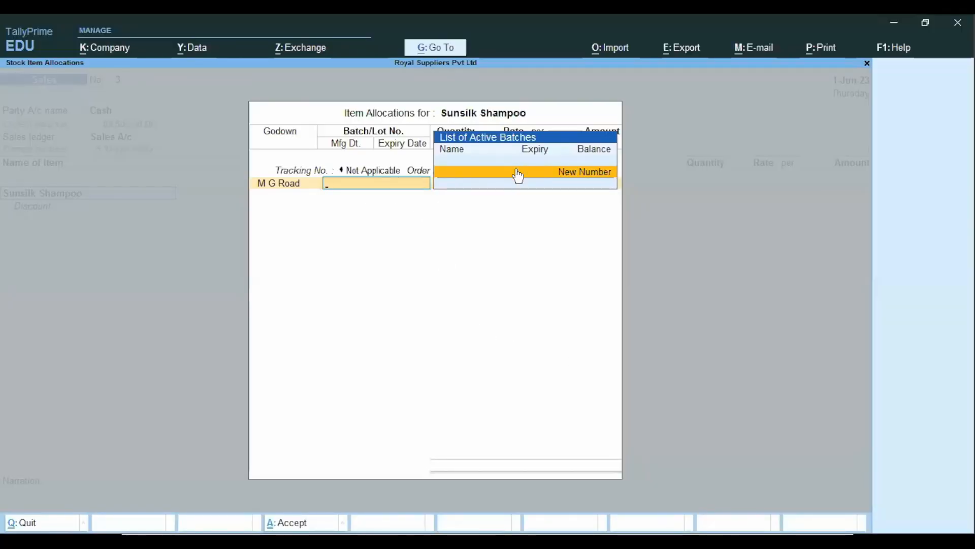
left_click(534, 171)
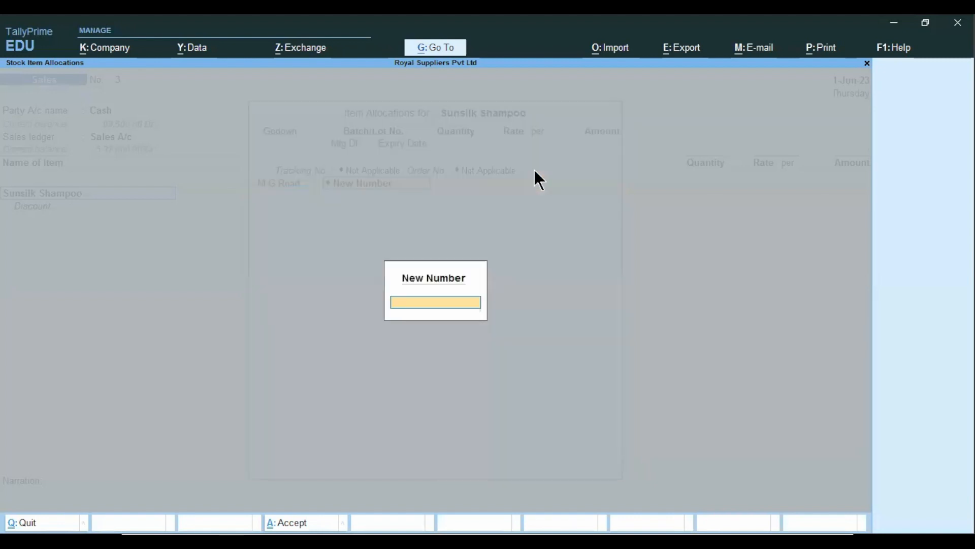
type("Asdas")
key("Return")
key("Return")
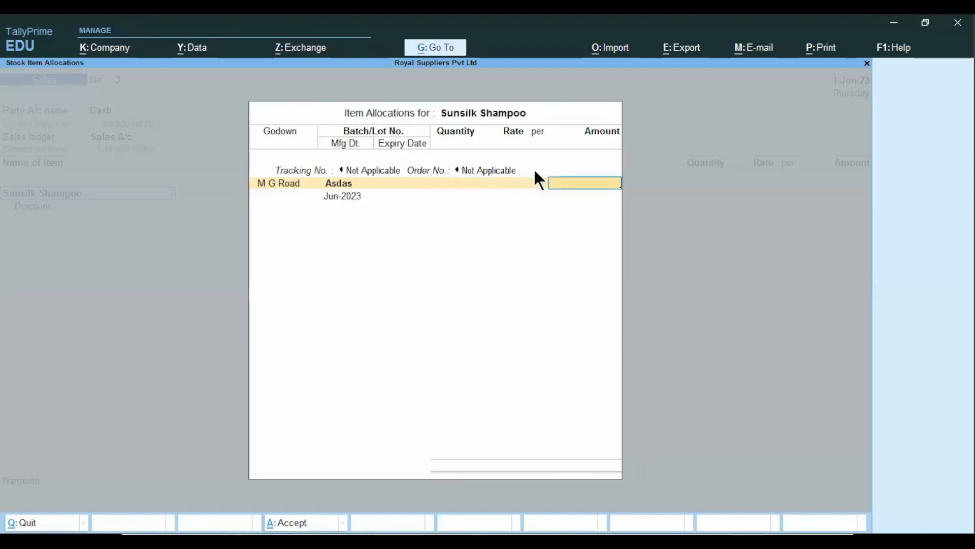
Step: Back out of the shampoo's item allocation and discard the unsaved sales voucher, returning to the Gateway of Tally
key("BackSpace")
key("BackSpace")
key("BackSpace")
key("BackSpace")
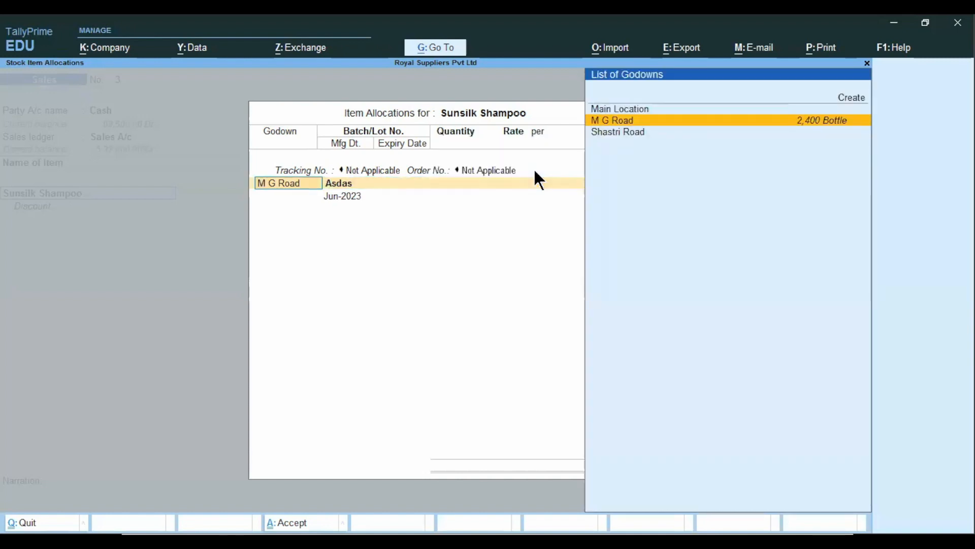
key("BackSpace")
key("Escape")
key("y")
key("BackSpace")
key("Escape")
key("y")
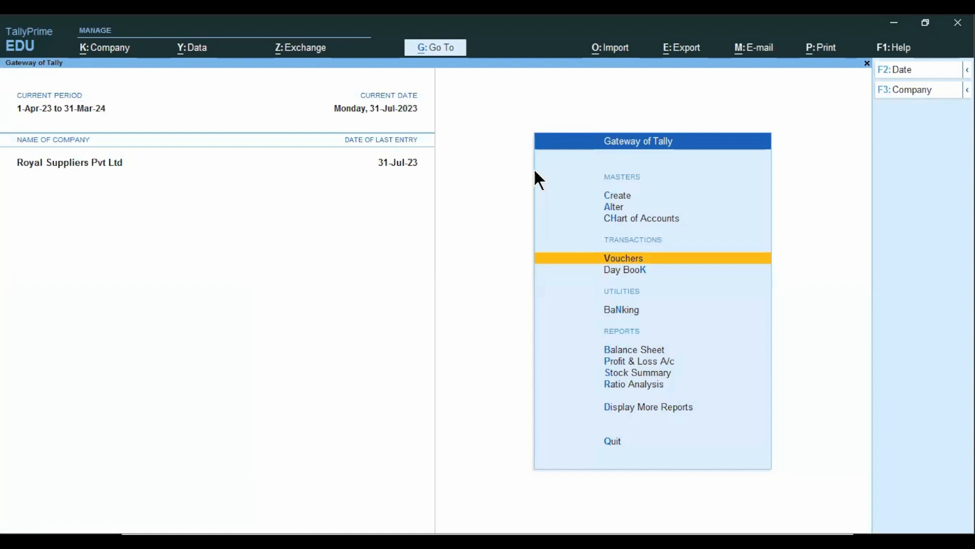
Step: Start a sales voucher from the Gateway of Tally and date it 1-Jun-23
key("Return")
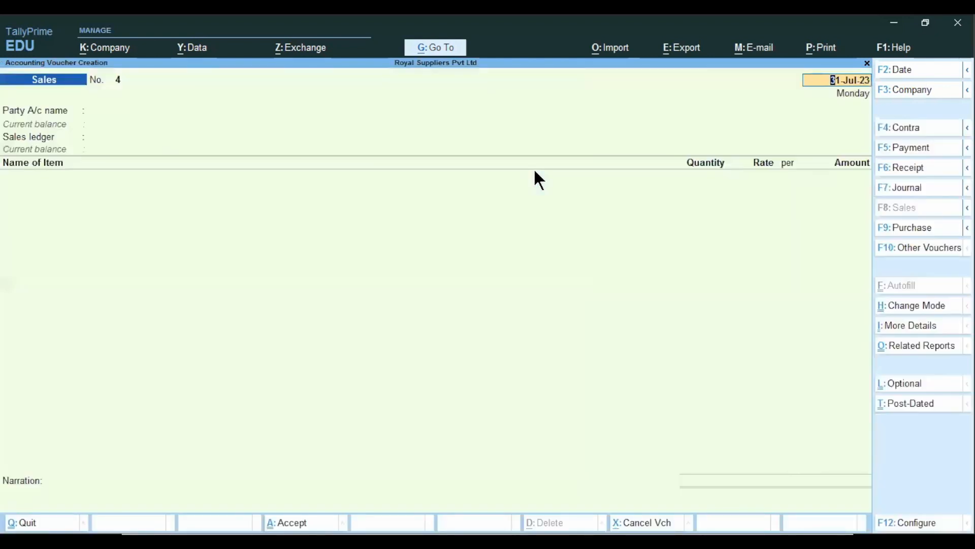
type("1.6")
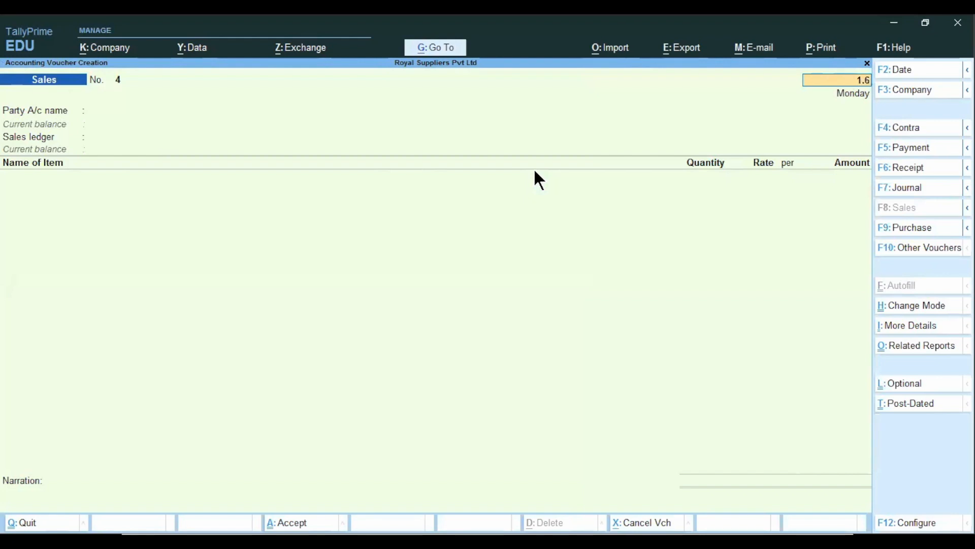
key("Return")
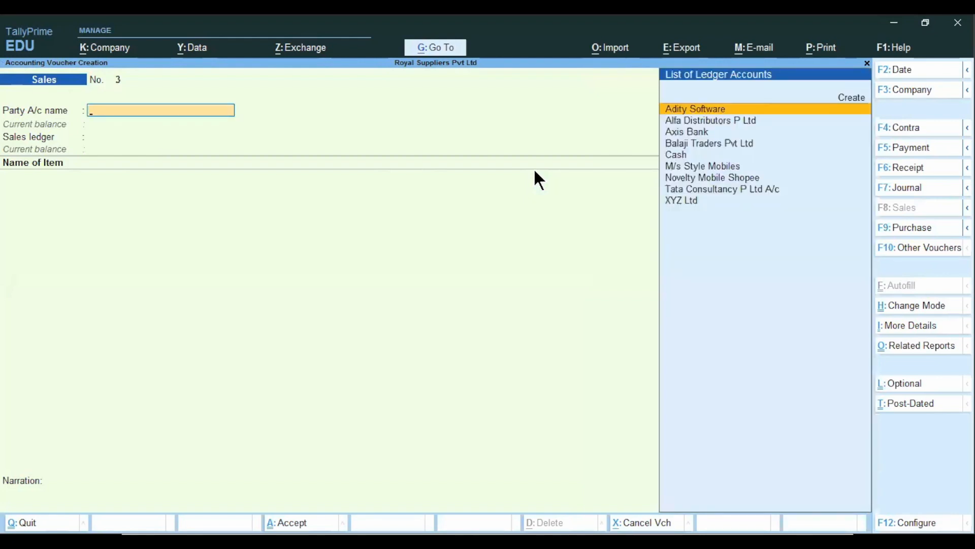
Step: Set the voucher's party to Cash, accept the default dispatch and party details, and select Sales A/c as the sales ledger
key("Down")
key("Down")
key("Down")
key("Down")
key("Return")
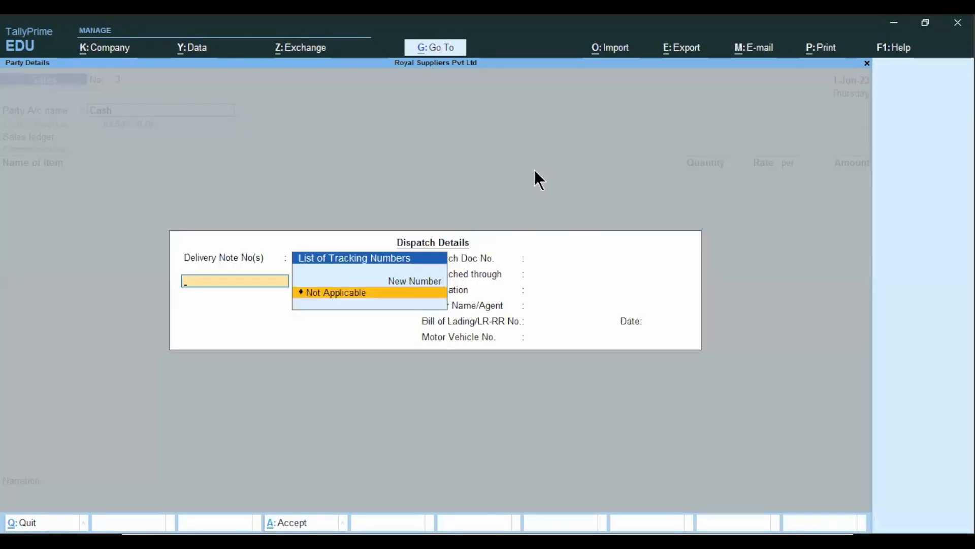
key("ctrl+a")
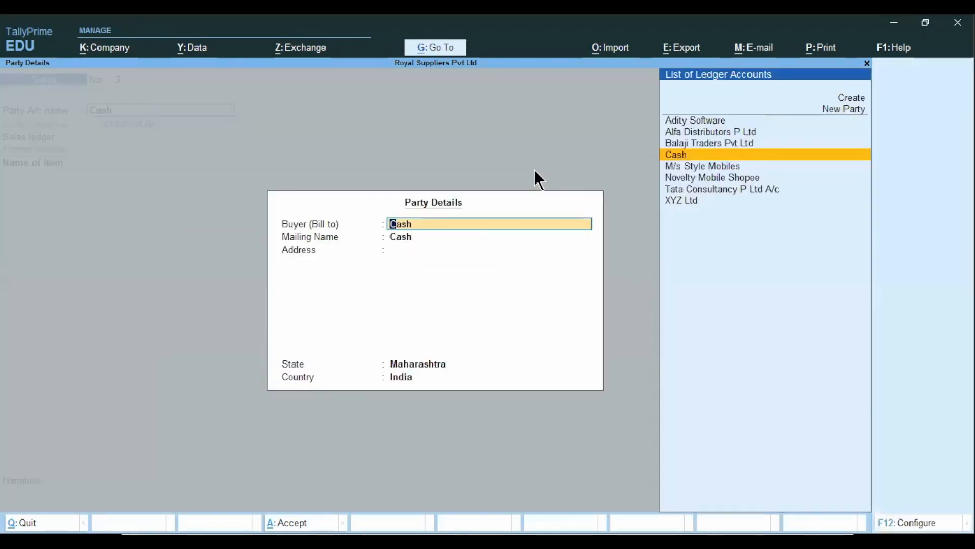
key("ctrl+a")
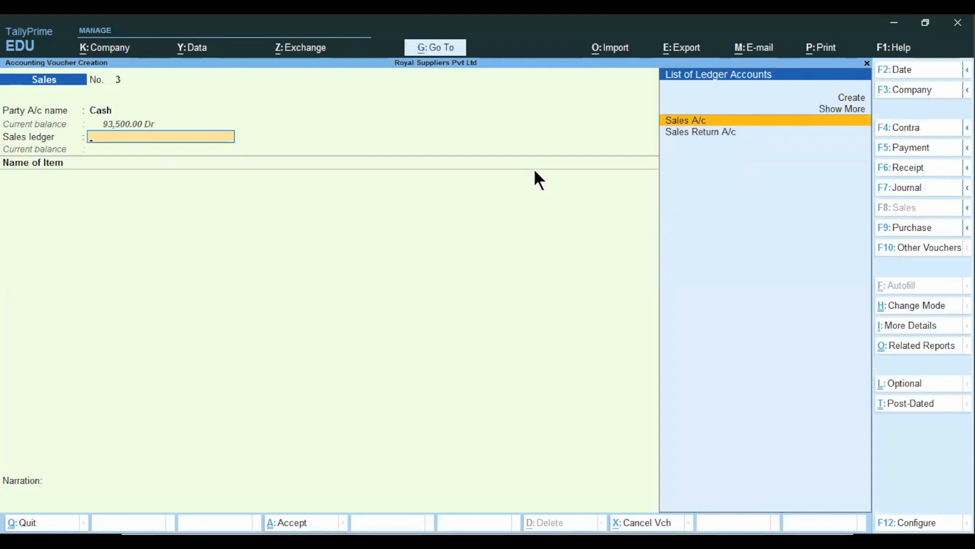
key("Return")
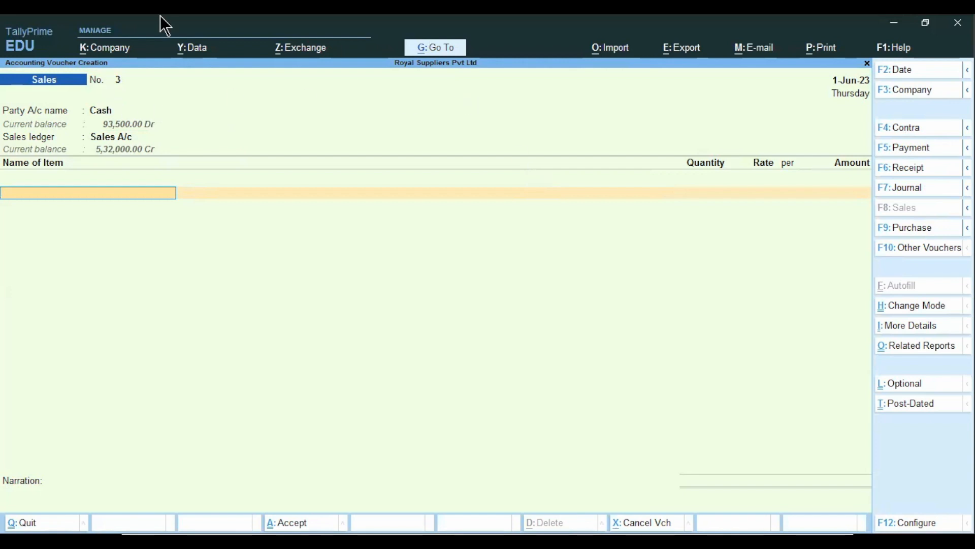
Step: Configure the sales voucher to use expired batches for stock items and show batches with zero quantity
key("F12")
key("Down")
key("Down")
key("Down")
key("Down")
key("Down")
key("Down")
key("Down")
key("Down")
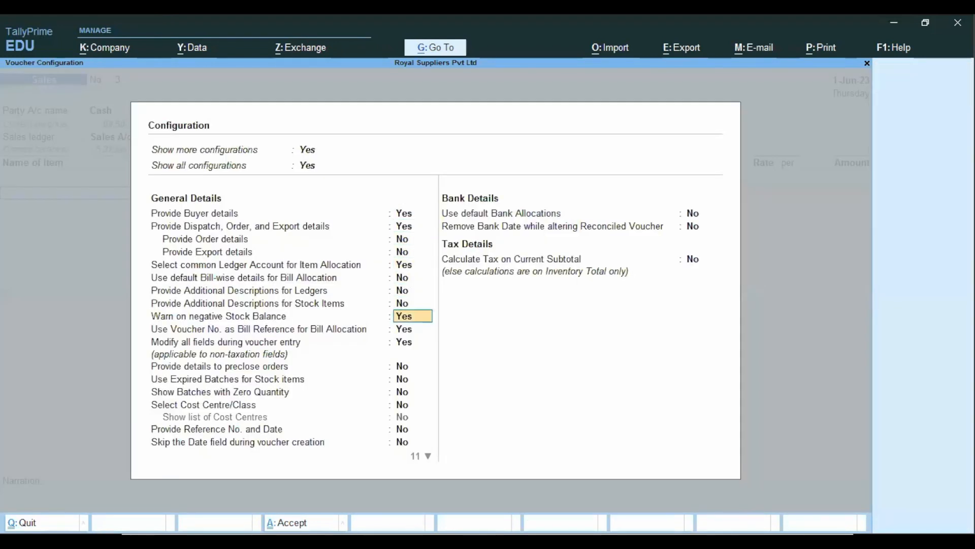
key("Down")
key("Down")
key("Down")
key("Down")
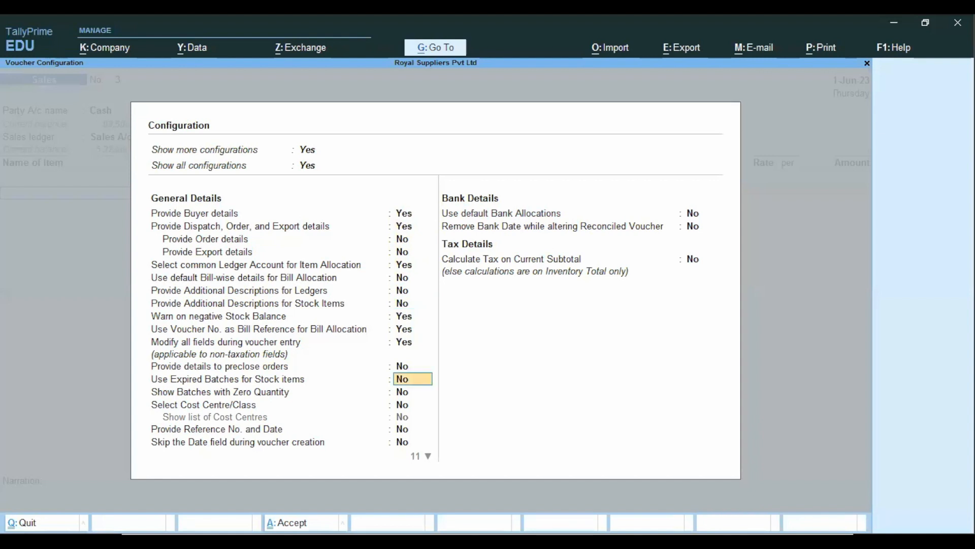
type("y")
key("Return")
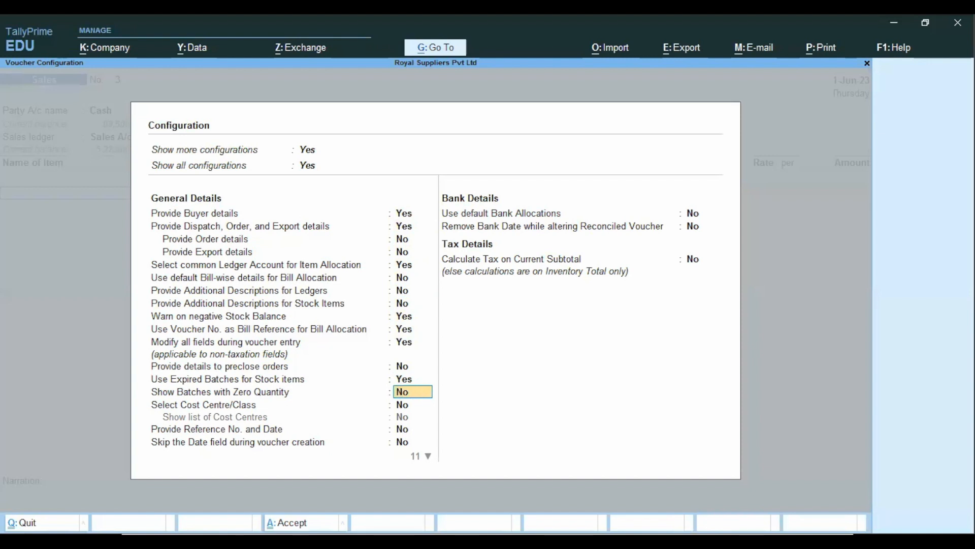
type("y")
key("Return")
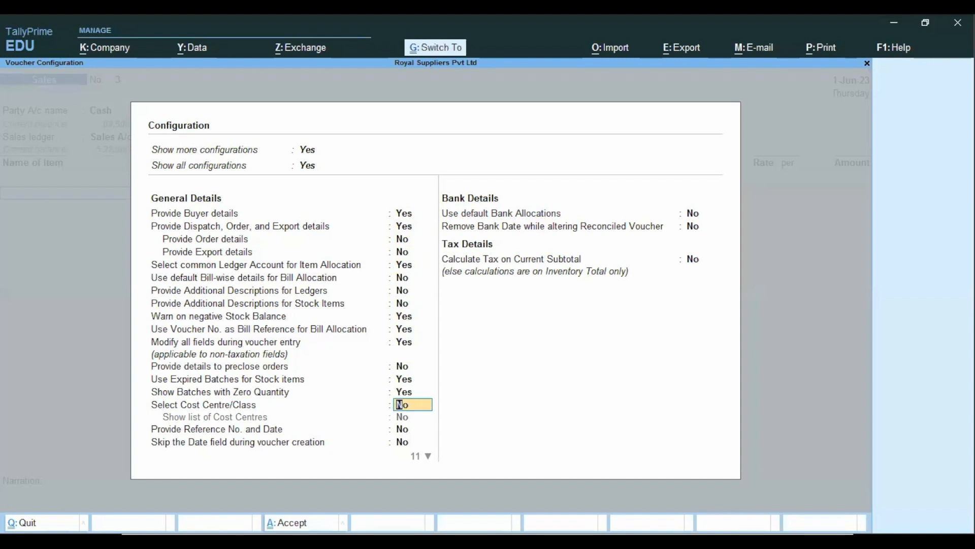
key("ctrl+a")
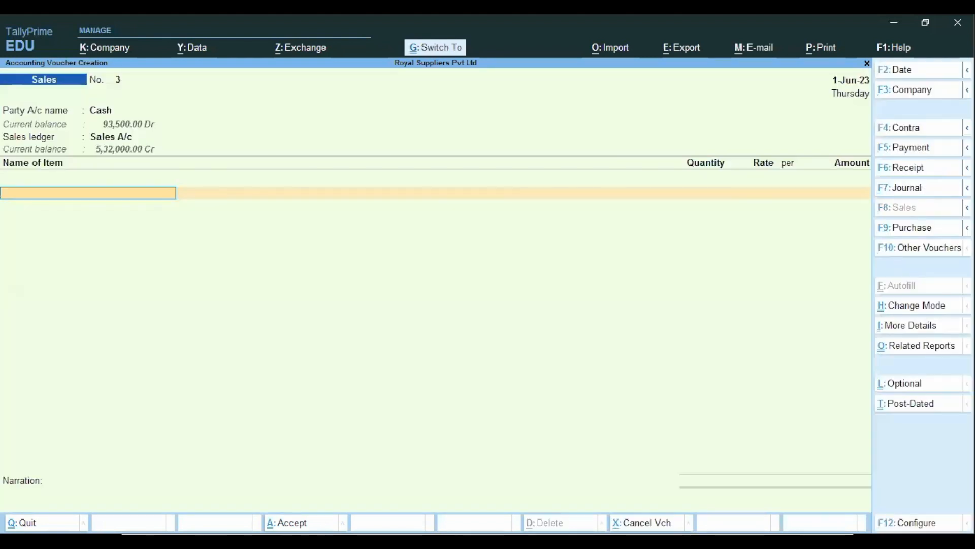
Step: Check the sales example slide and add Sunsilk Shampoo to the voucher, allocated from the M G Road godown with Batch-01
key("alt")
key("alt+Tab")
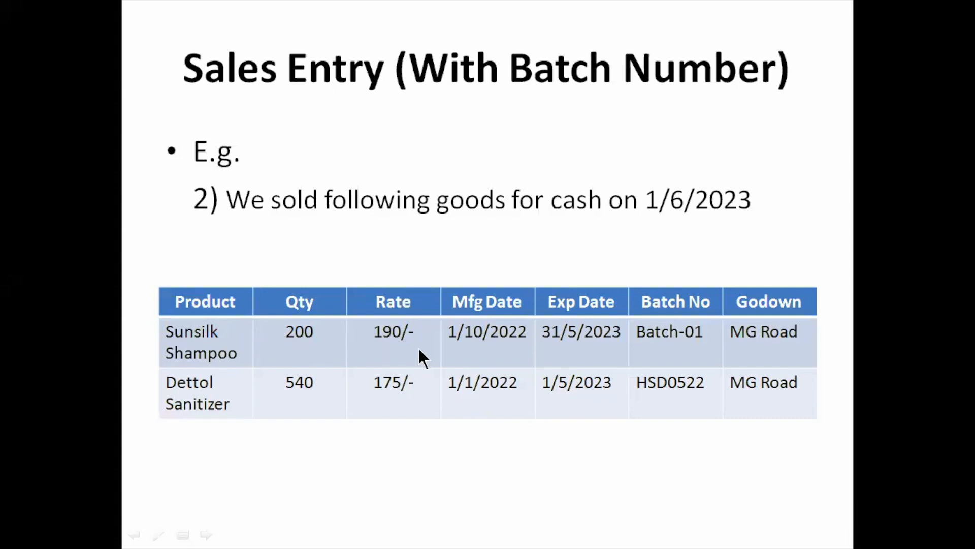
key("alt+Tab")
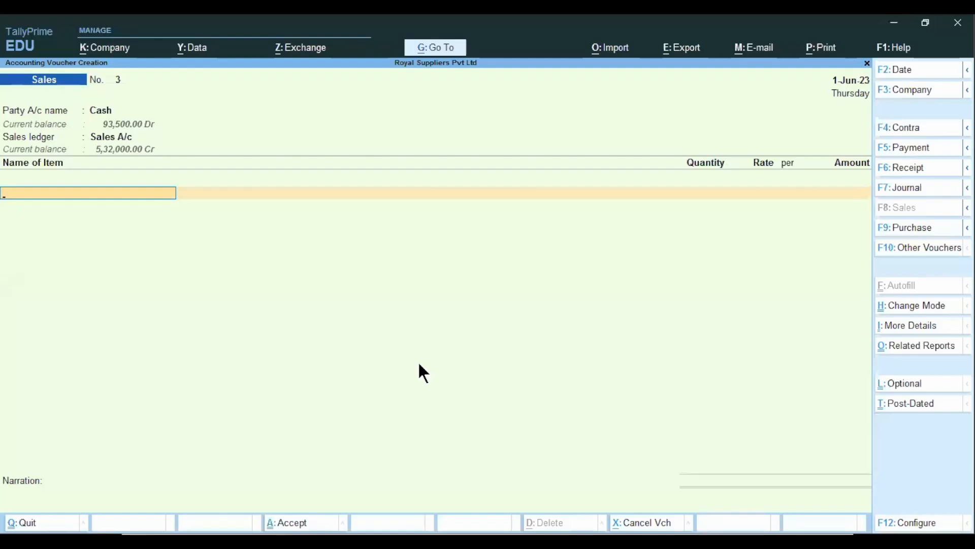
type("S")
key("Return")
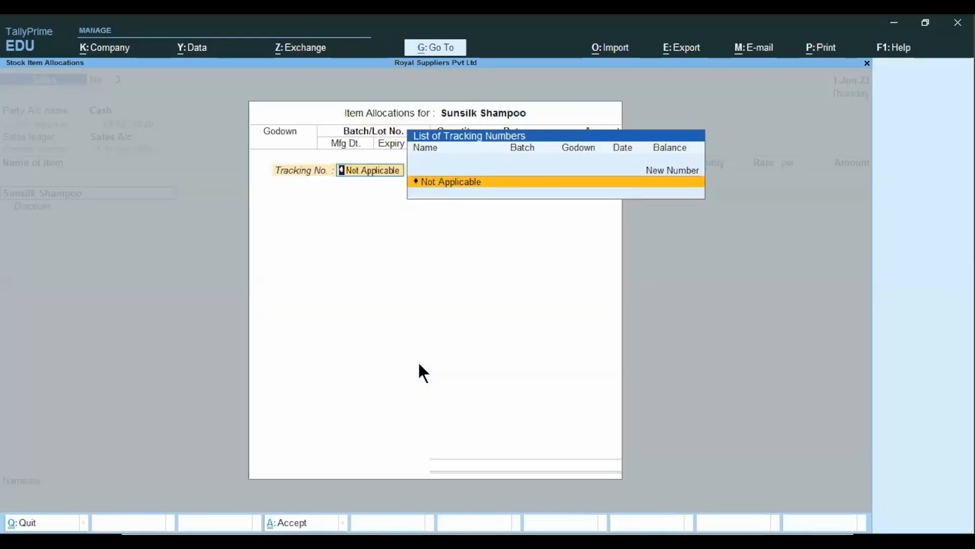
key("Return")
key("Return")
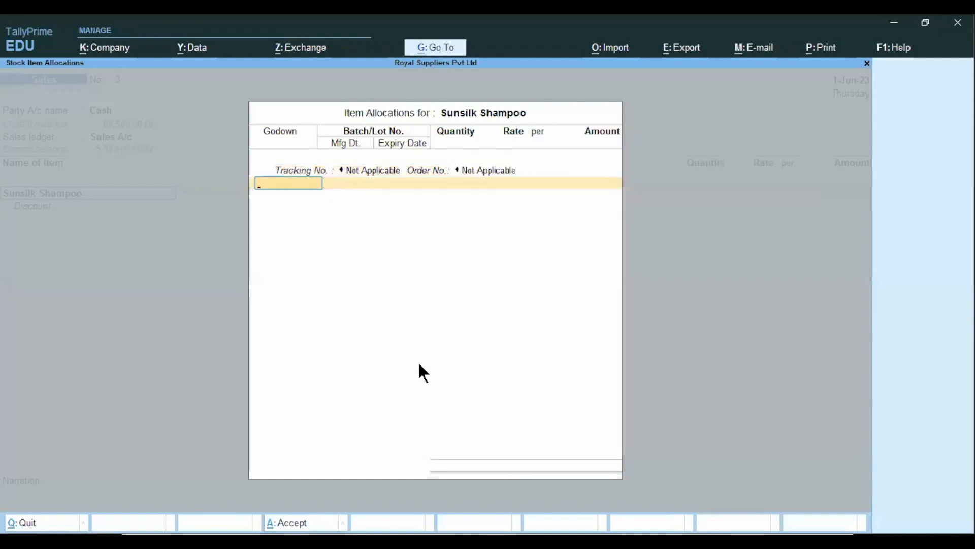
key("Down")
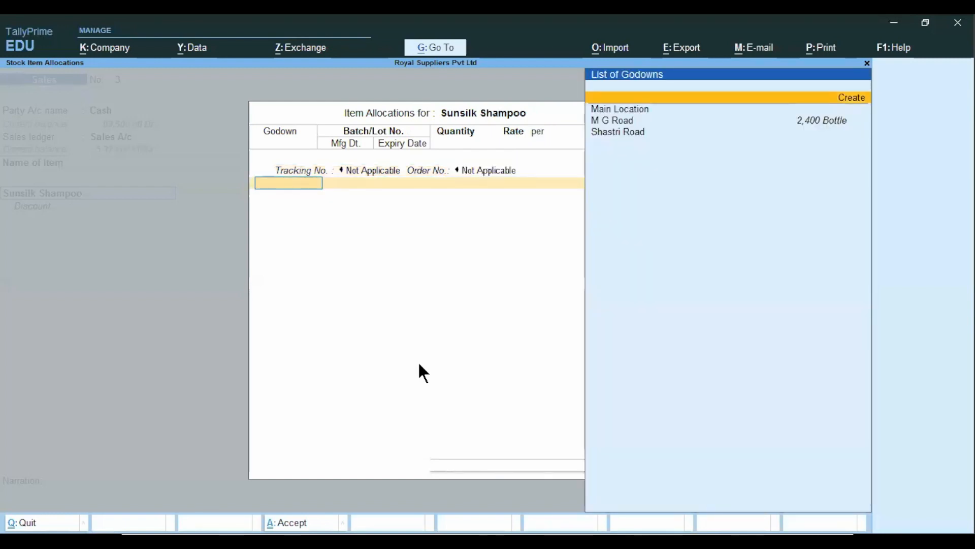
key("Down")
key("Down")
key("Return")
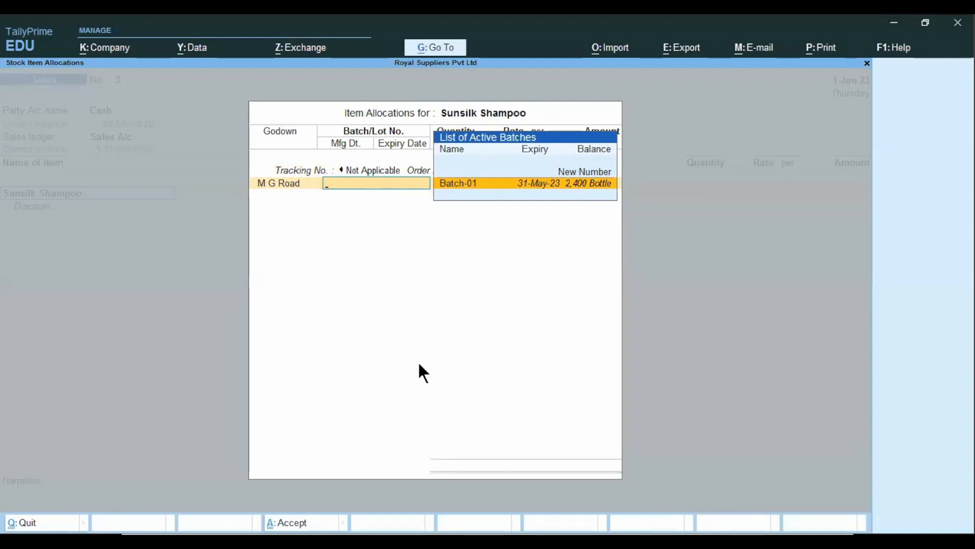
key("Return")
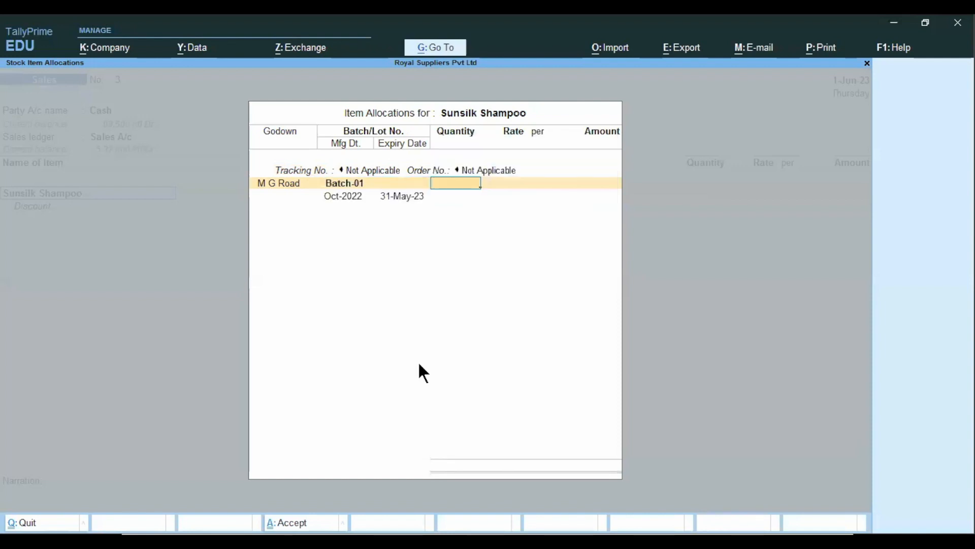
Step: Check the slide for the shampoo's quantity and allocate 200 bottles at rate 190.00, keeping the batch dates and no discount
key("alt+Tab")
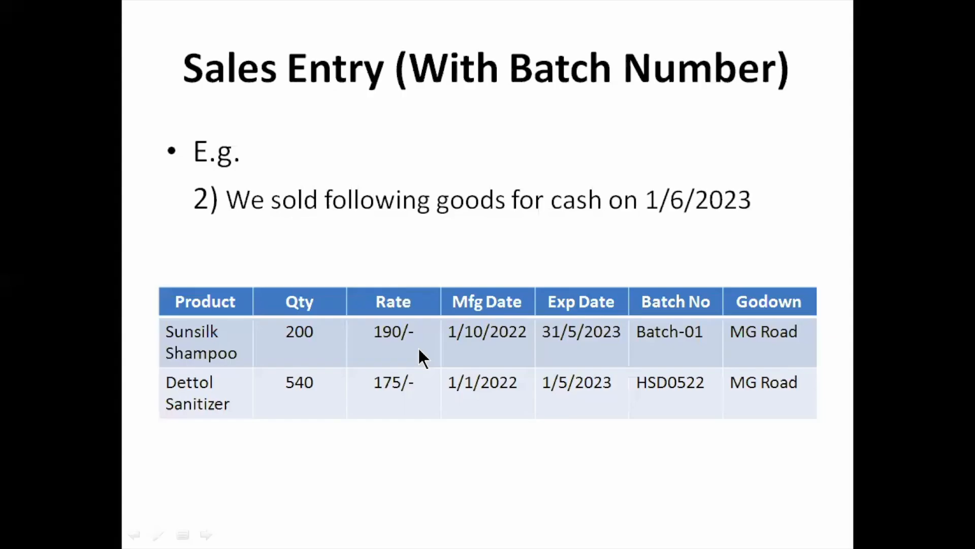
key("alt+Tab")
type("200")
key("Return")
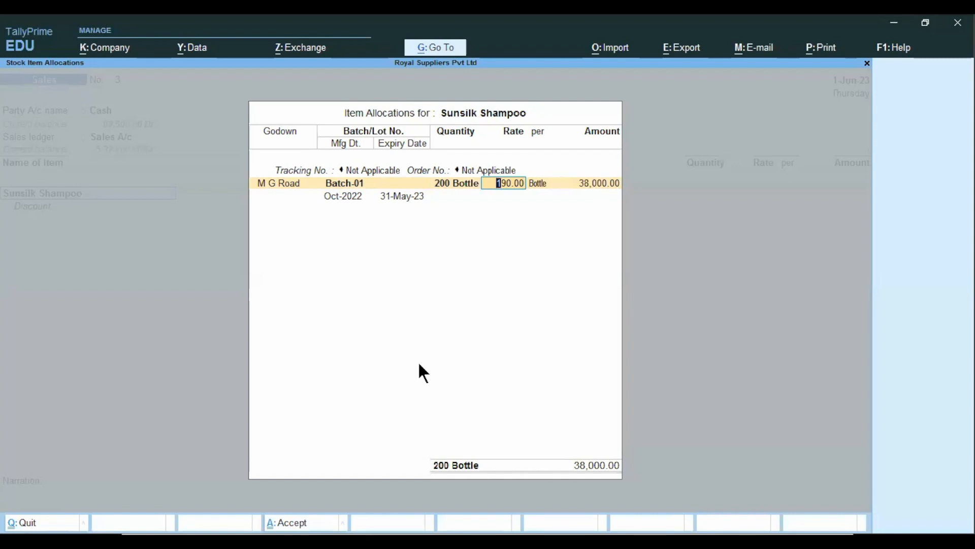
key("Return")
key("Return")
key("Return")
key("Return")
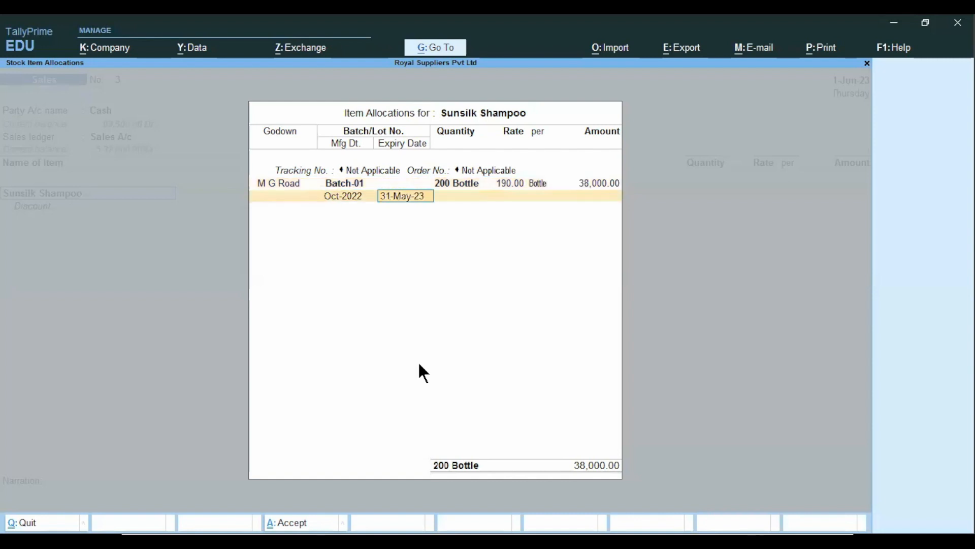
key("Return")
key("Return")
key("Return")
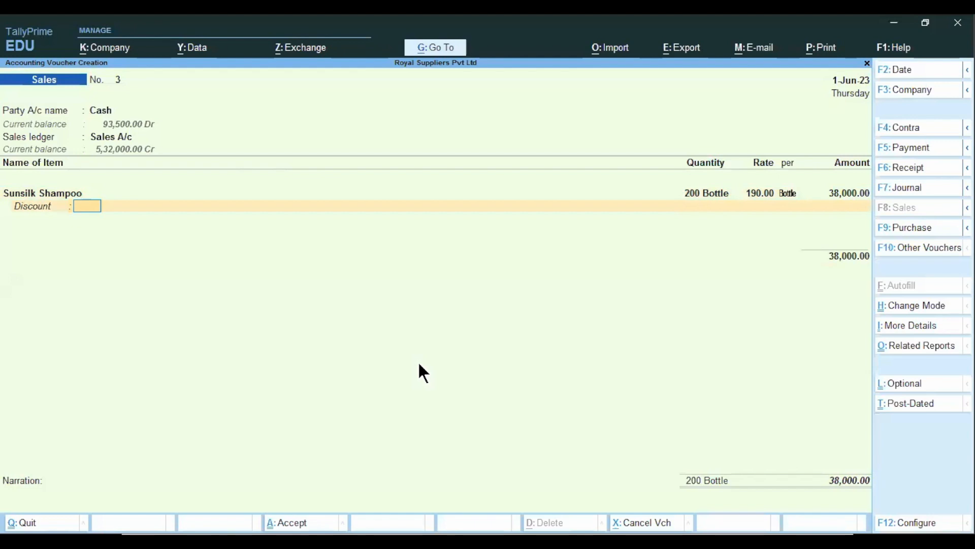
key("Return")
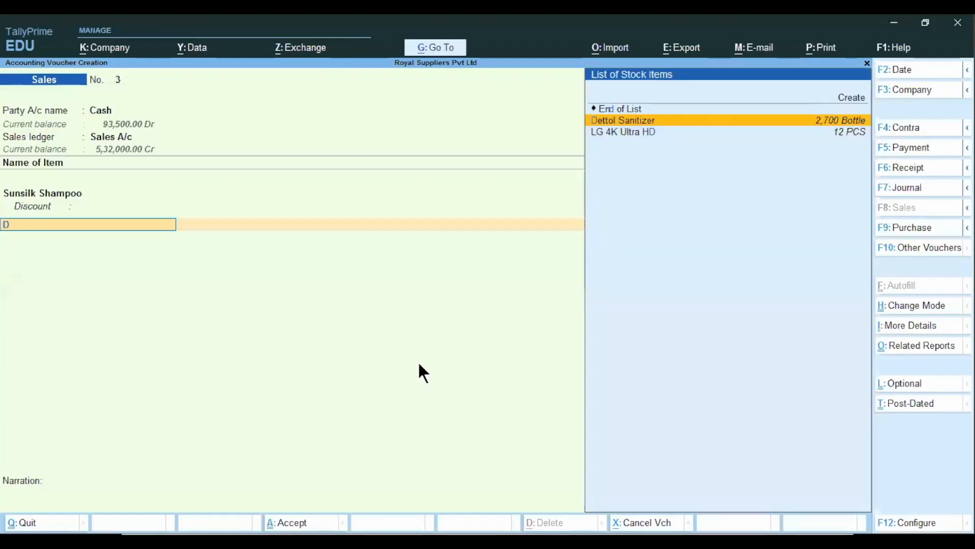
Step: Add Dettol Sanitizer as the second item, allocated from the M G Road godown with batch HSD0522
type("d")
key("Return")
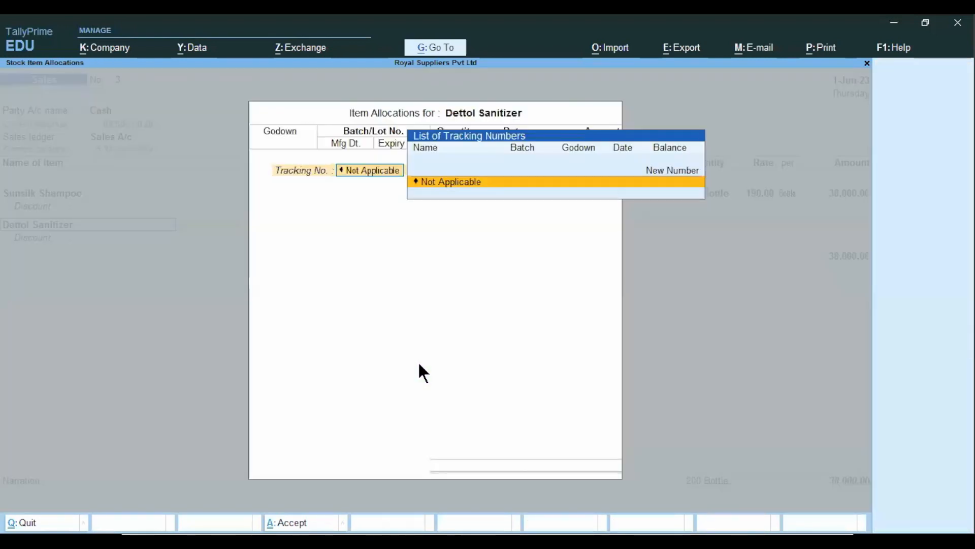
key("Return")
key("Return")
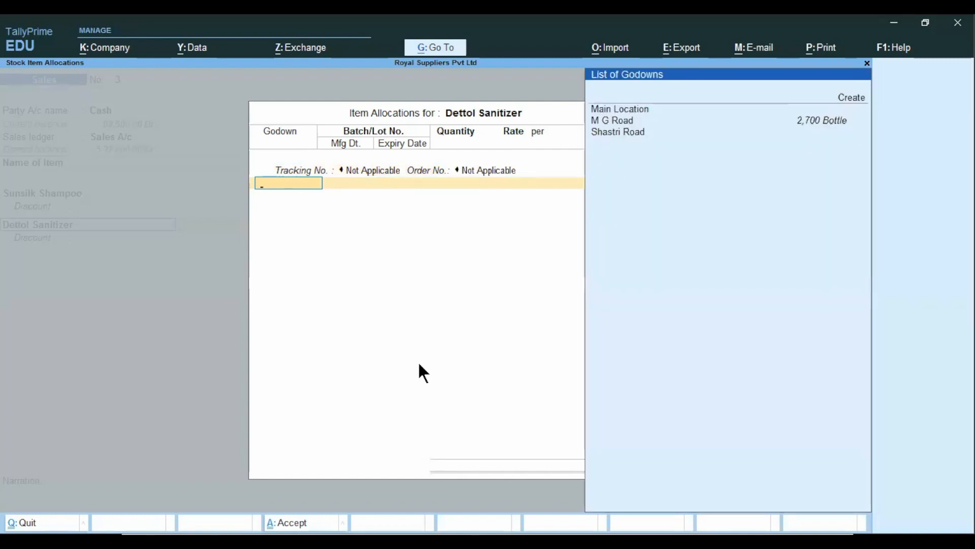
key("Down")
key("Return")
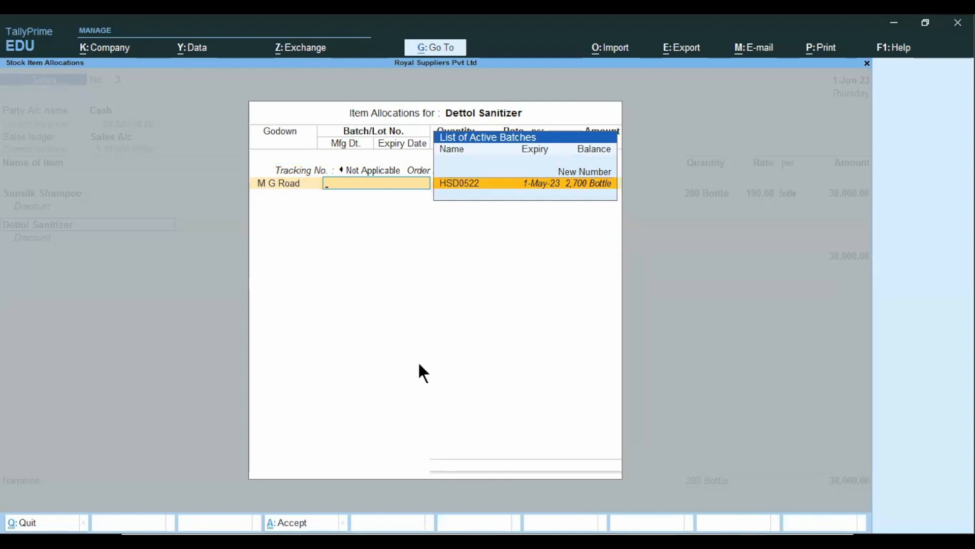
key("Return")
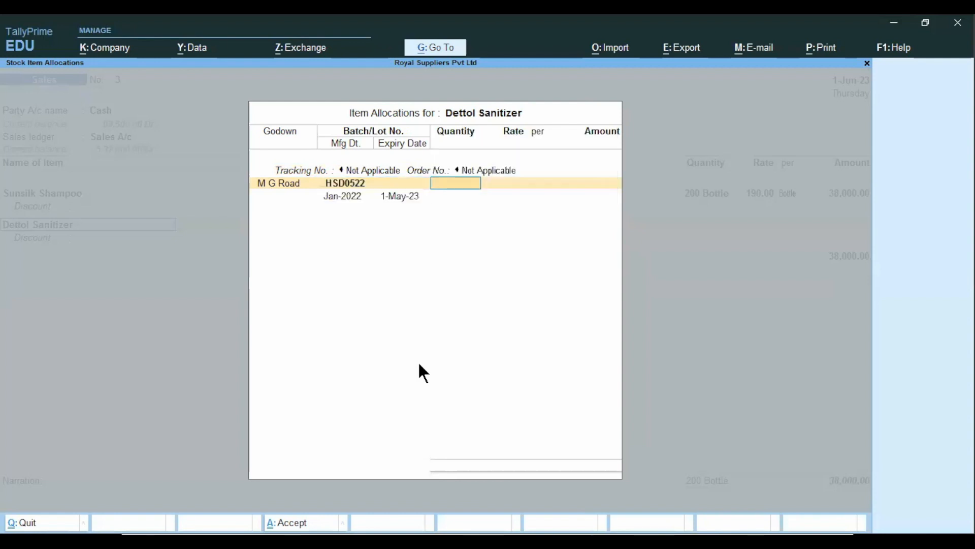
Step: Set the sanitizer's quantity to 540 bottles at rate 175.00 and keep the batch's manufacturing date
type("540")
key("Return")
key("Return")
key("Return")
key("Return")
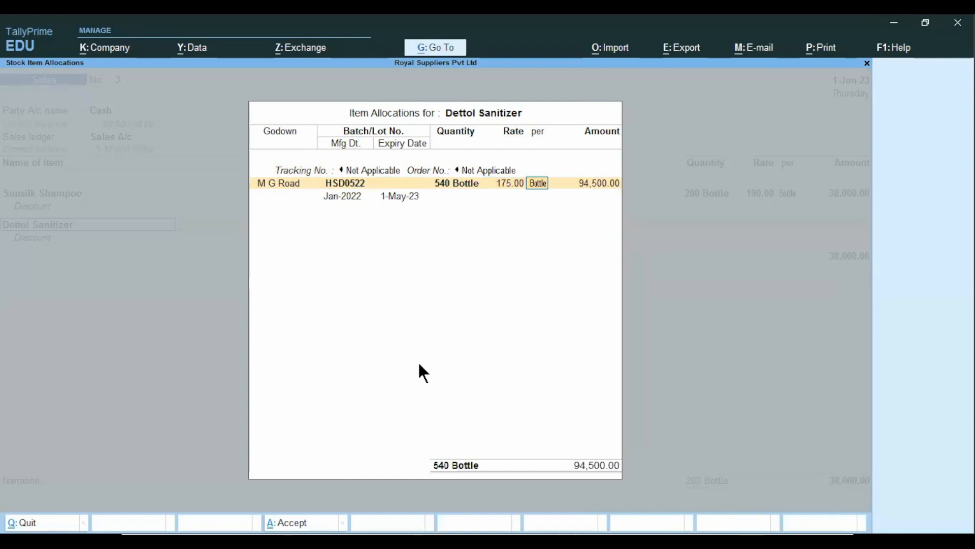
key("Return")
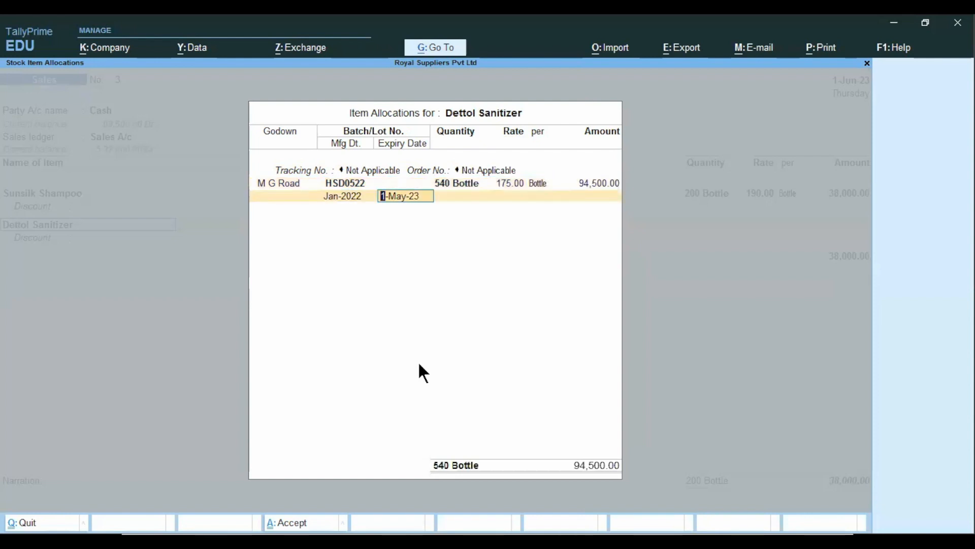
Step: Finish the sanitizer allocation and item list without a discount, and enter the narration "being goods sold"
key("Return")
key("Return")
key("Return")
key("Return")
key("Return")
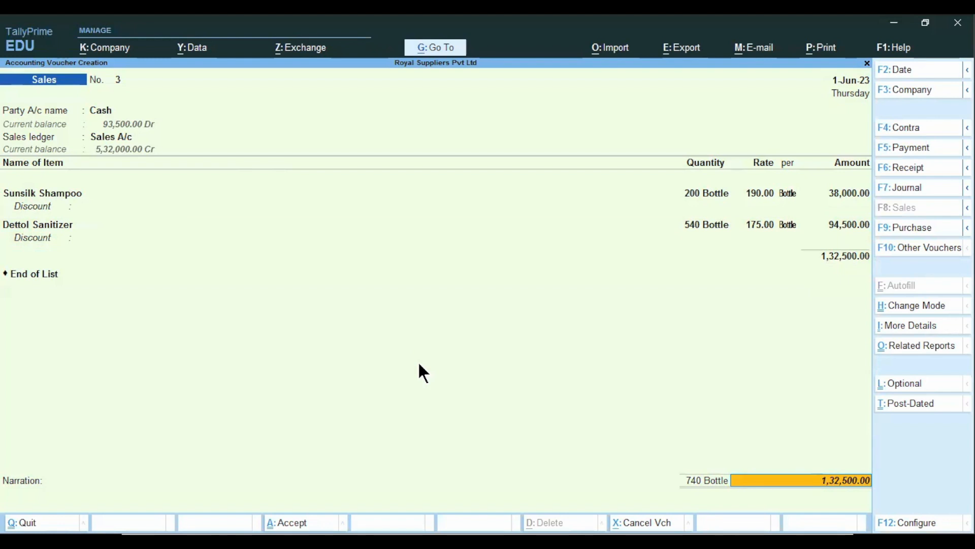
key("Return")
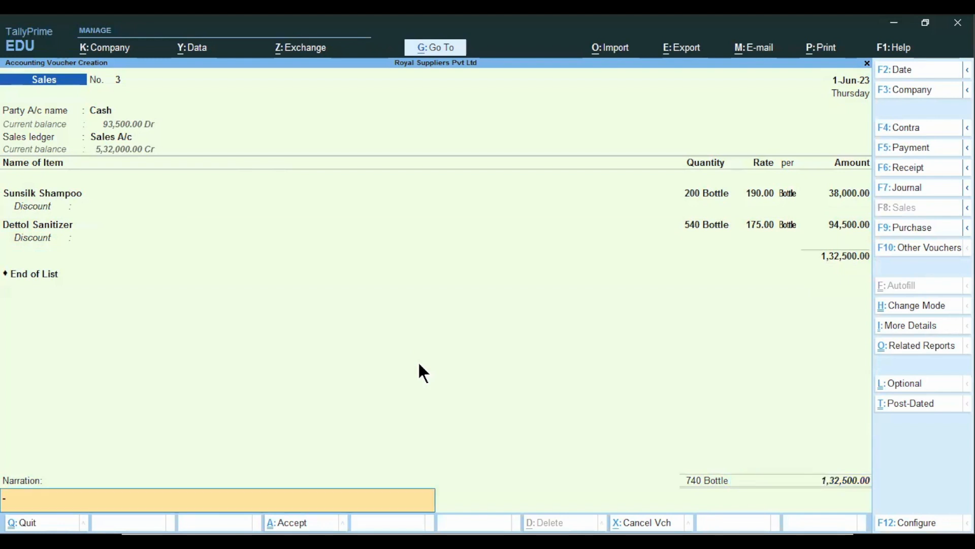
type("being goods sold")
Step: Review the expired-batch and zero-quantity settings in the voucher configuration and save the sales voucher
left_click(906, 528)
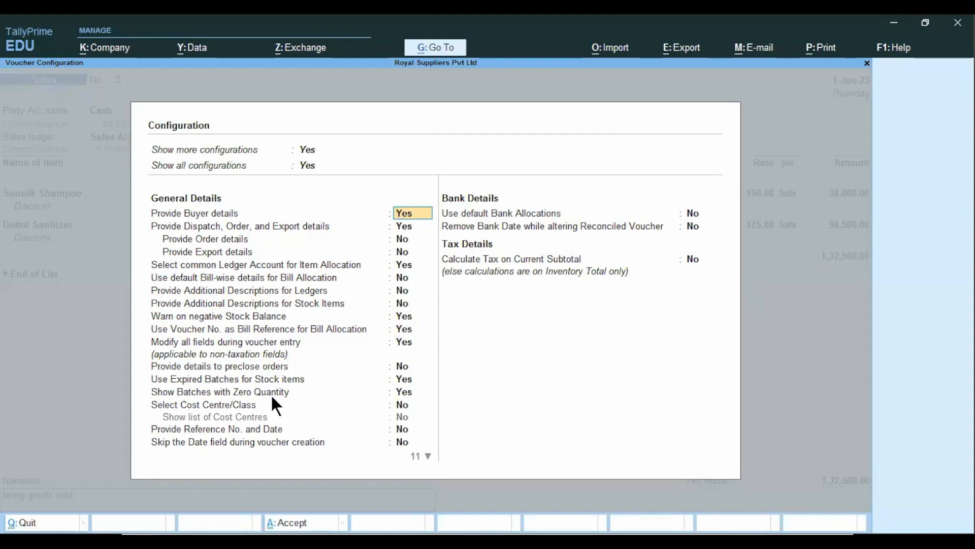
left_click(404, 395)
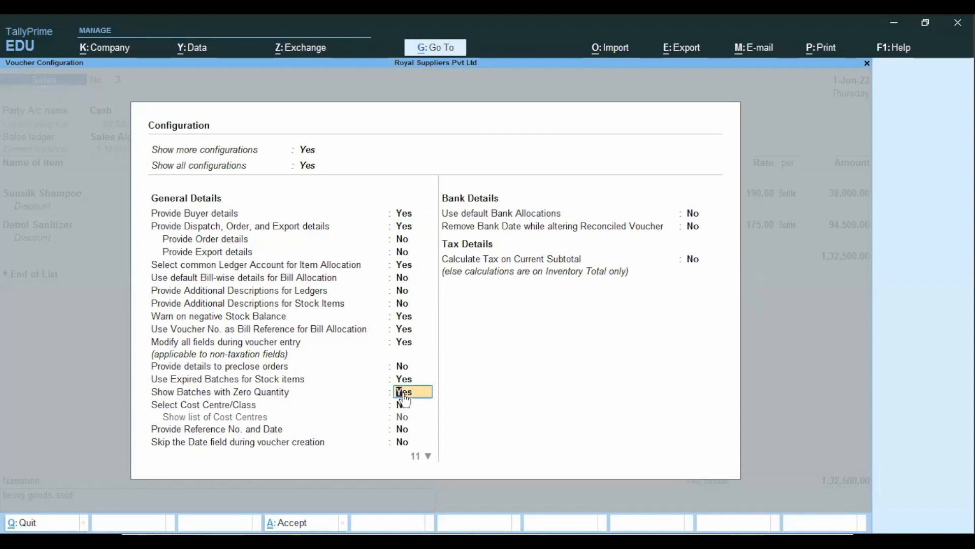
left_click(404, 382)
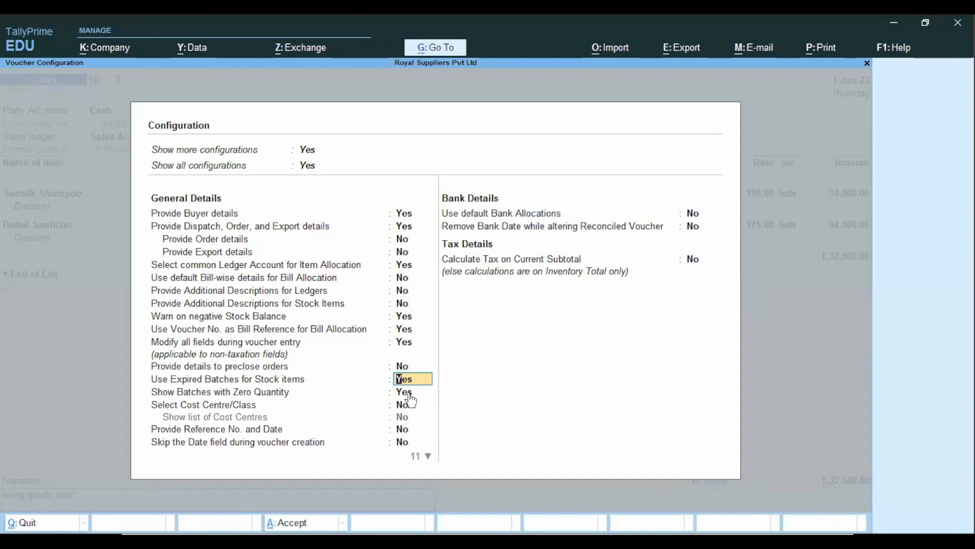
key("ctrl")
key("ctrl+a")
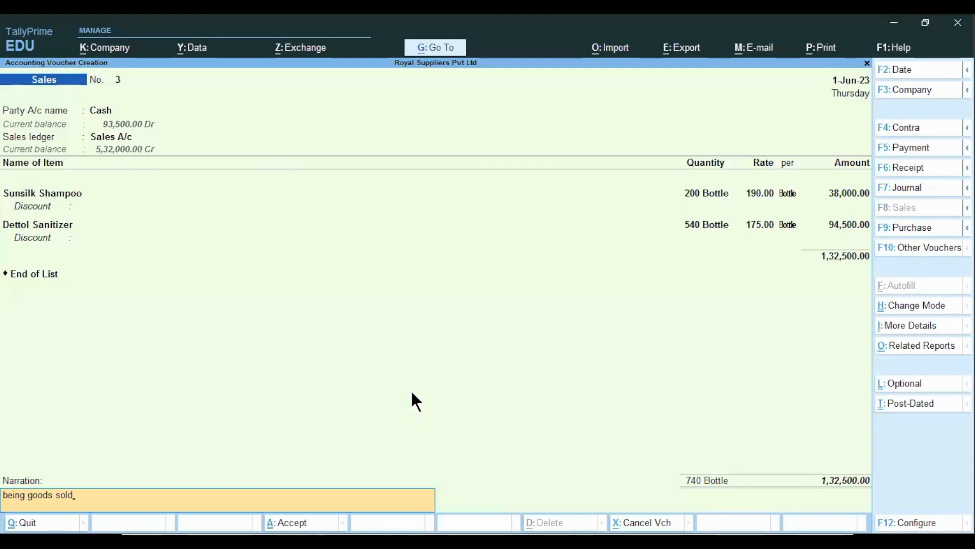
key("Return")
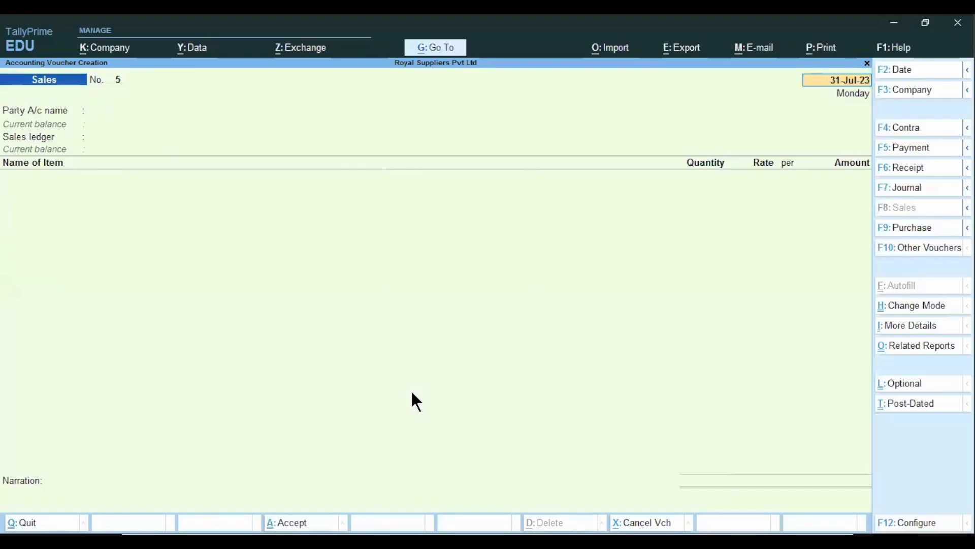
Step: Review the slide on the expired-batches configuration and quit the blank sales voucher to the Gateway of Tally
key("alt")
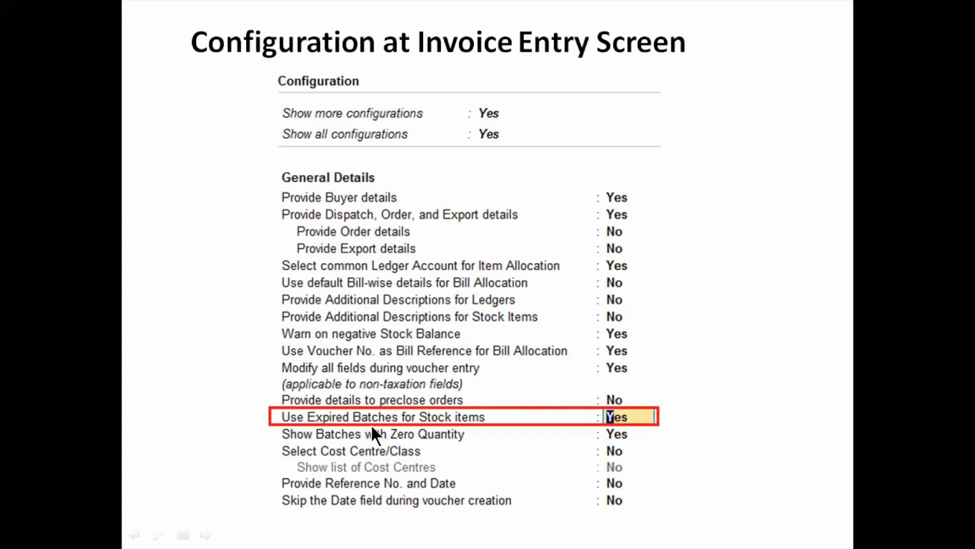
key("Right")
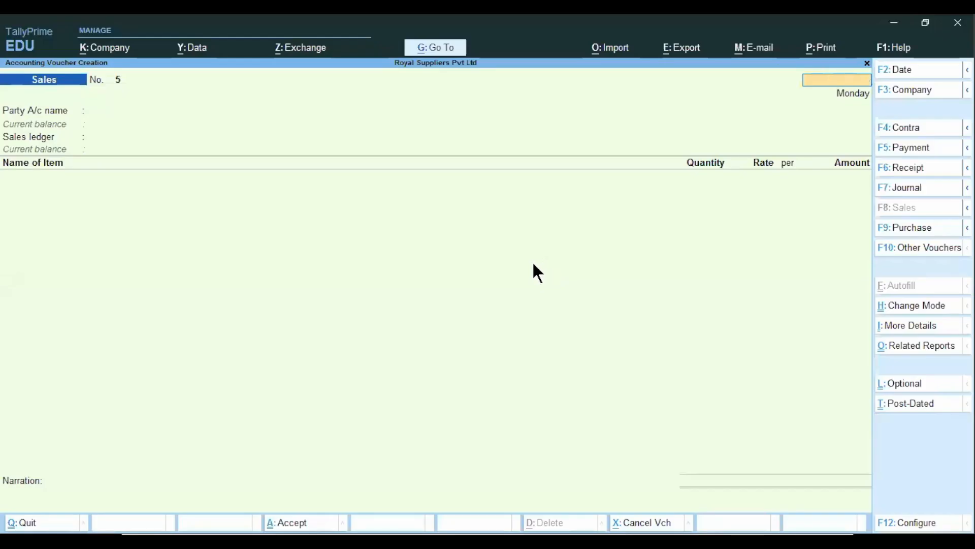
key("Escape")
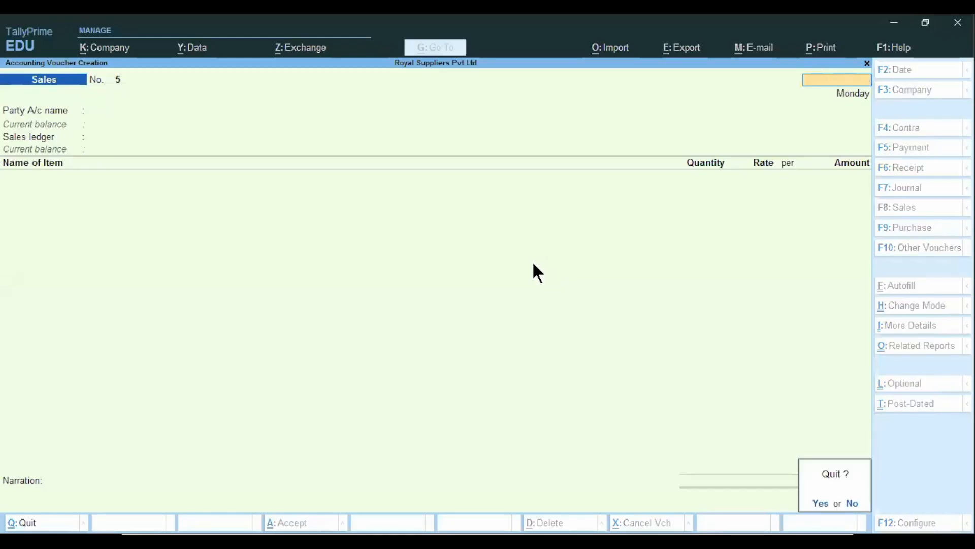
key("y")
Step: Open the batch inventory book for Dettol Sanitizer, batch HSD0522
key("Down")
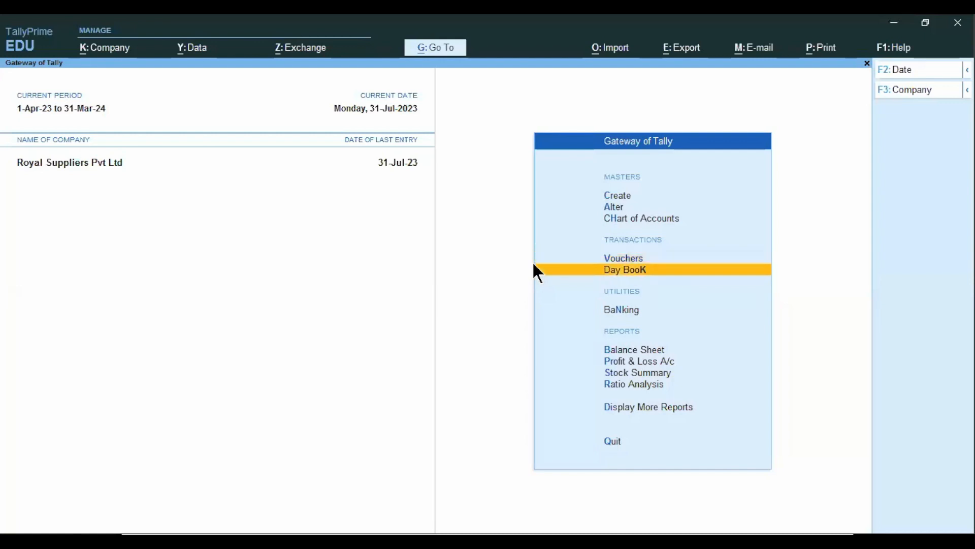
key("Down")
key("Down")
key("Down")
key("Down")
key("d")
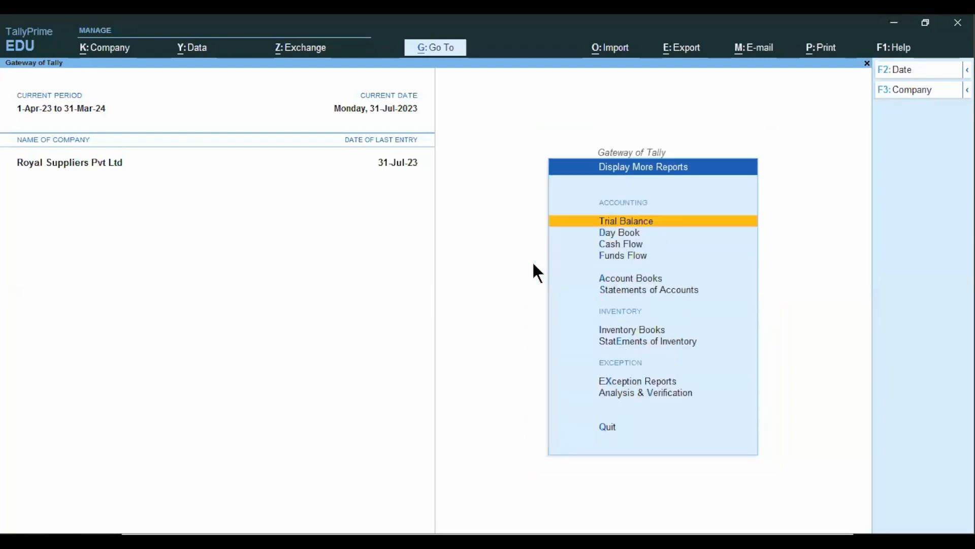
key("i")
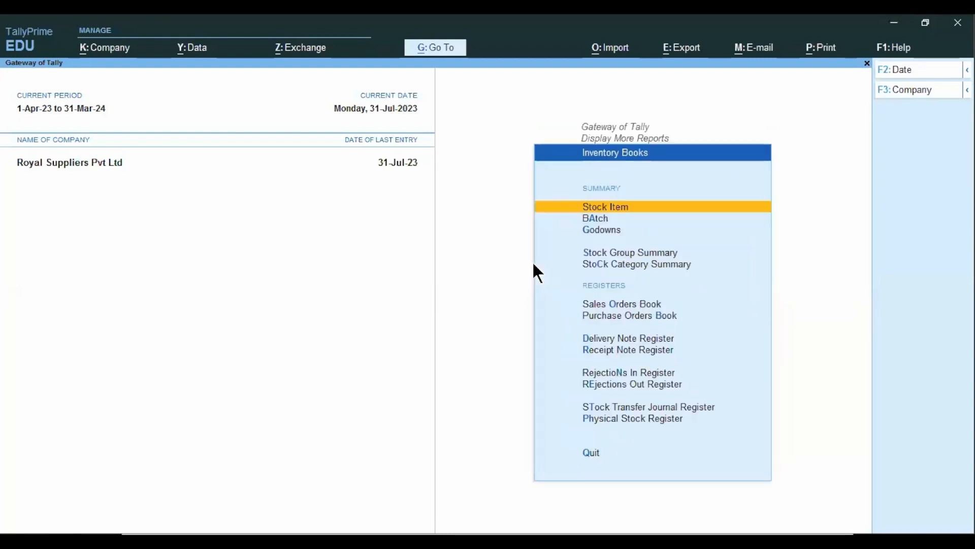
key("a")
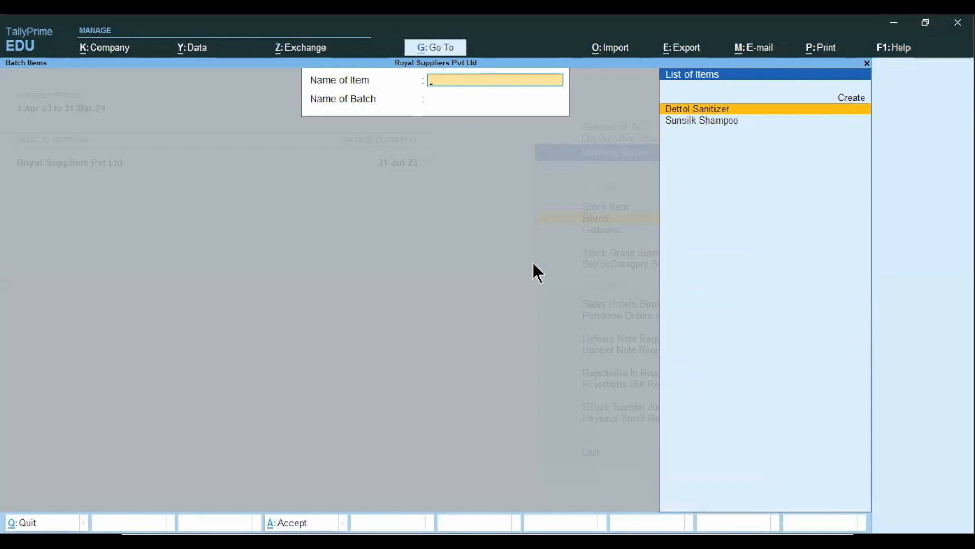
key("Return")
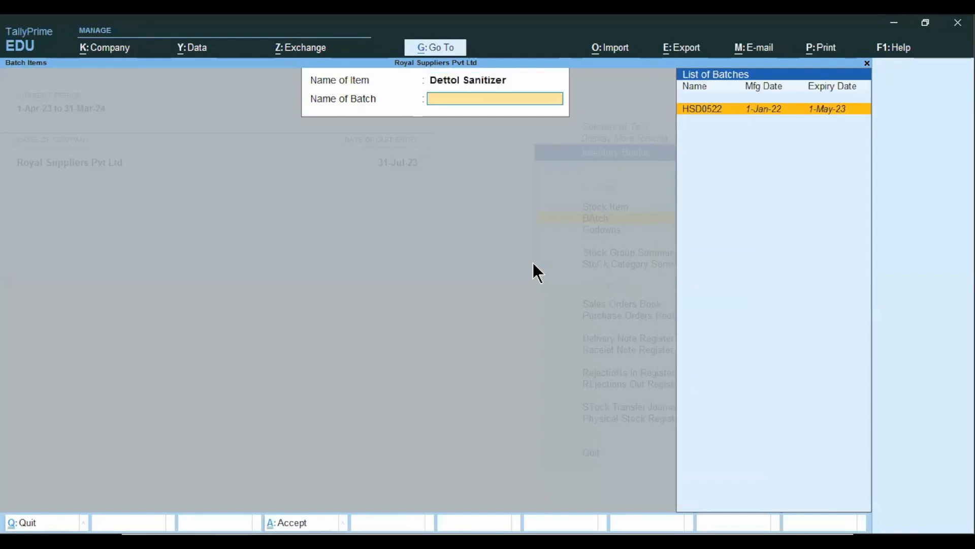
key("Return")
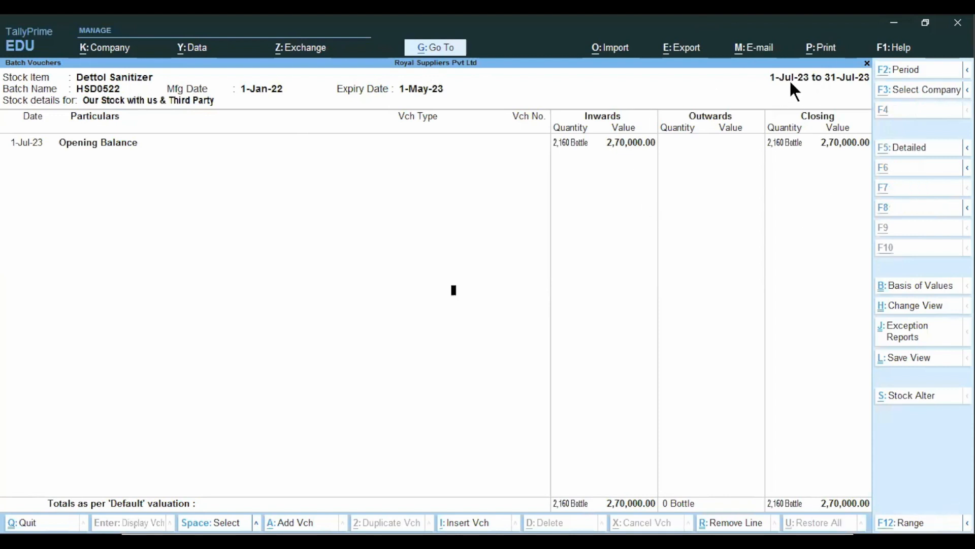
Step: Set the Dettol Sanitizer batch report's period from 1-Apr-23 to 31-Jul-23
key("alt+F2")
key("BackSpace")
key("Return")
key("BackSpace")
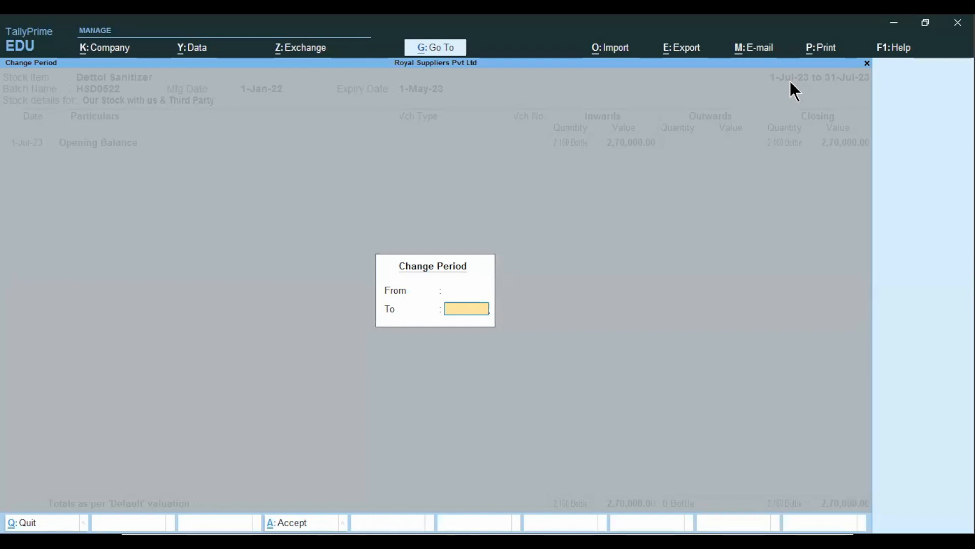
key("Return")
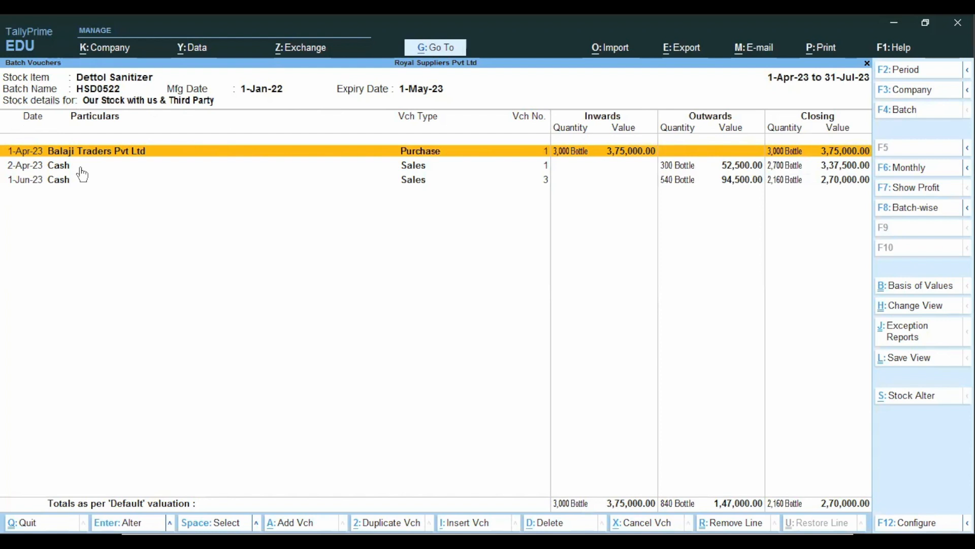
Step: Examine the 2-Apr-23 and 1-Jun-23 cash sales in the sanitizer batch report and return to Inventory Books
left_click(61, 165)
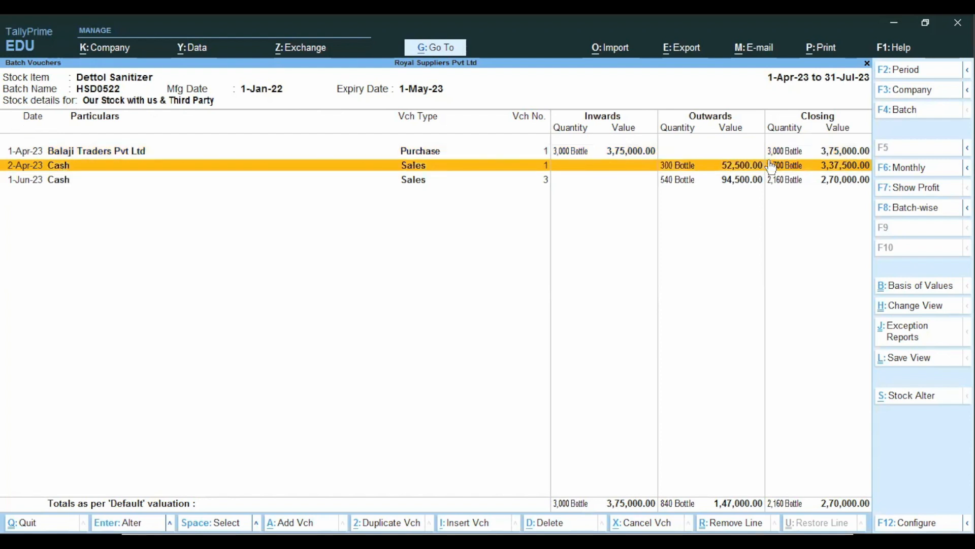
left_click(26, 181)
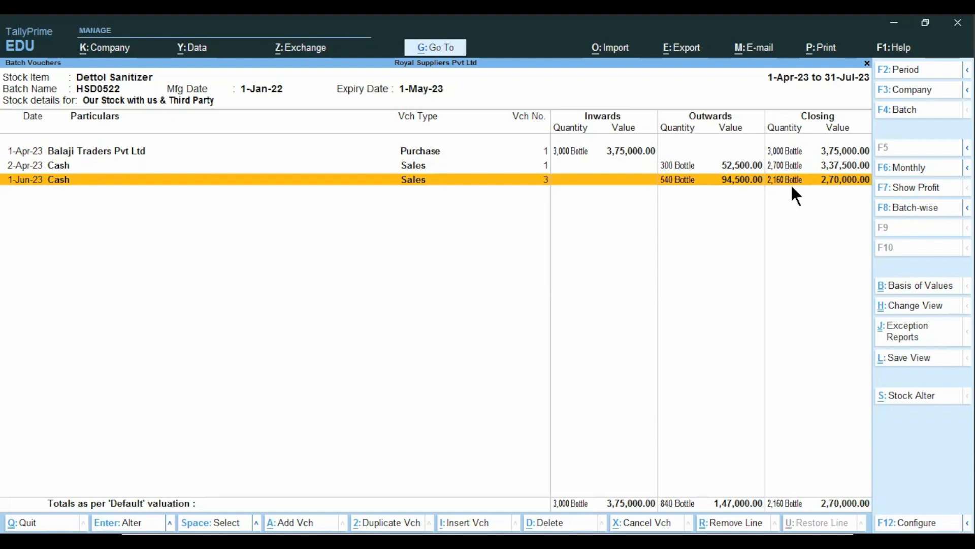
key("Escape")
key("Escape")
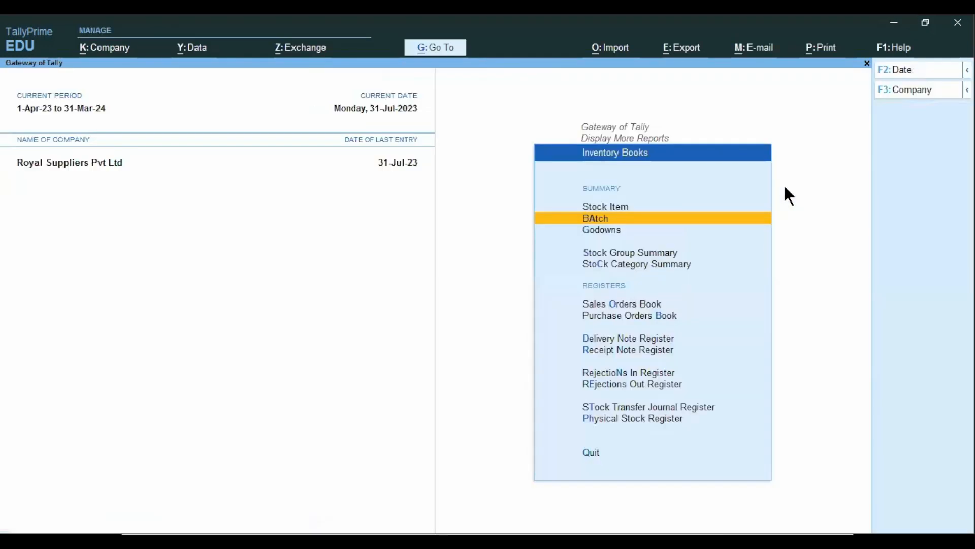
Step: View the batch vouchers of Sunsilk Shampoo for Batch-01 and return to the additional reports list
key("Return")
key("Down")
key("Return")
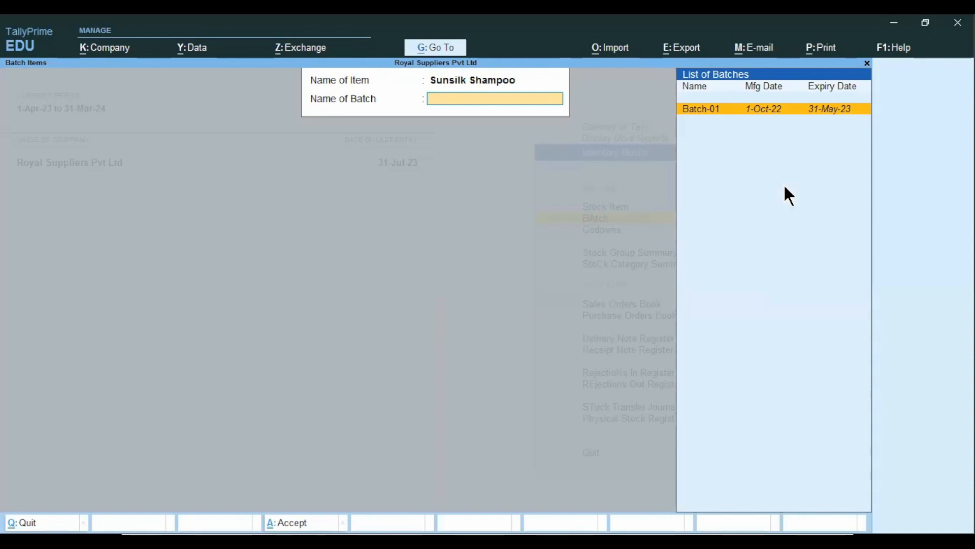
key("Return")
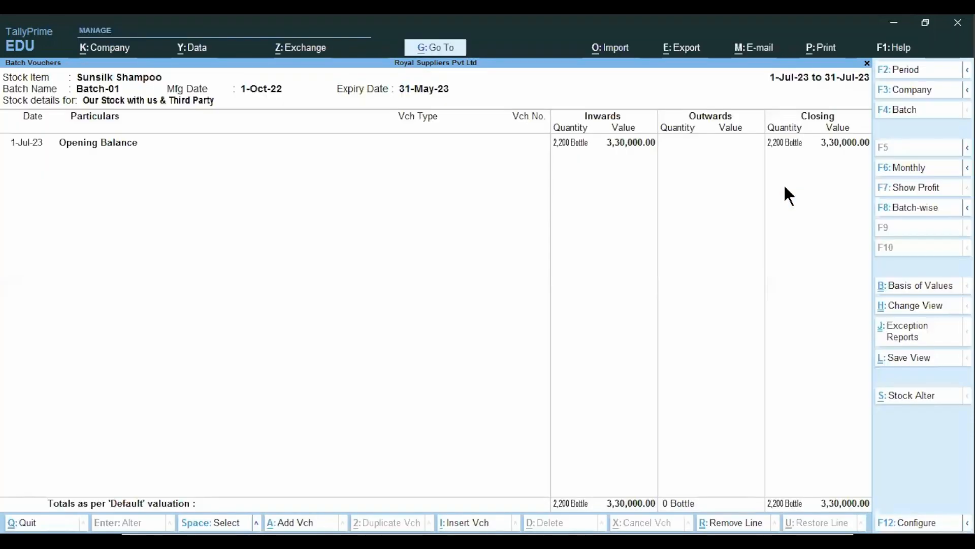
key("Escape")
key("Escape")
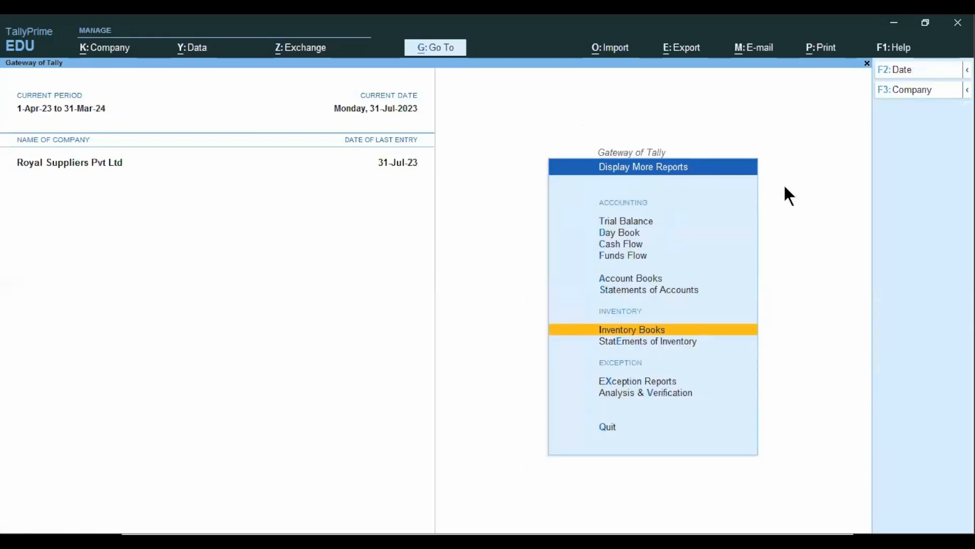
key("alt+g")
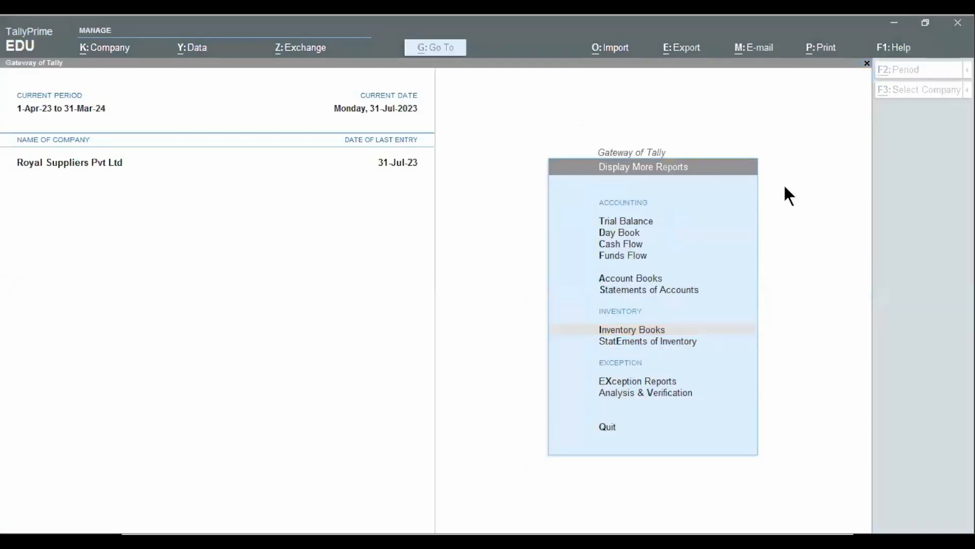
key("alt+Tab")
left_click(416, 540)
left_click(370, 529)
left_click(370, 529)
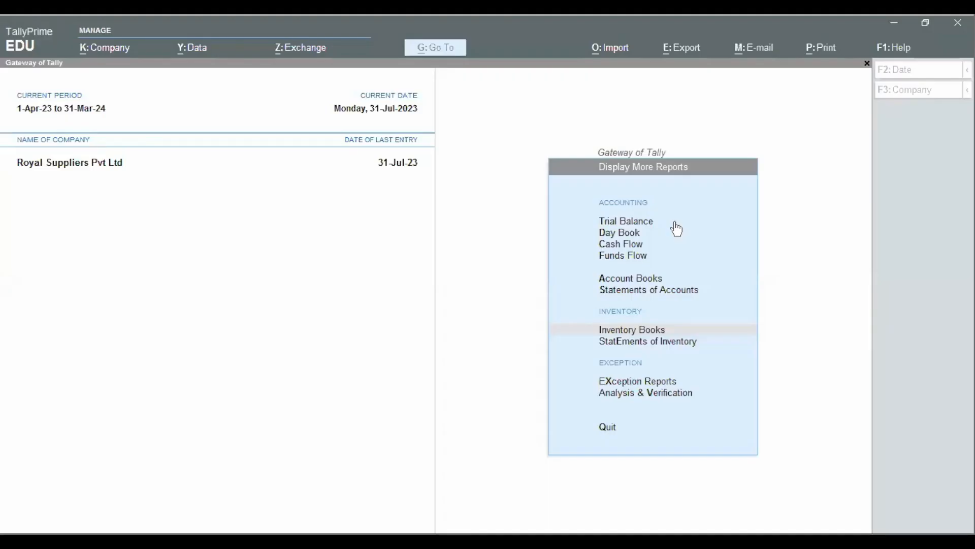
left_click(458, 340)
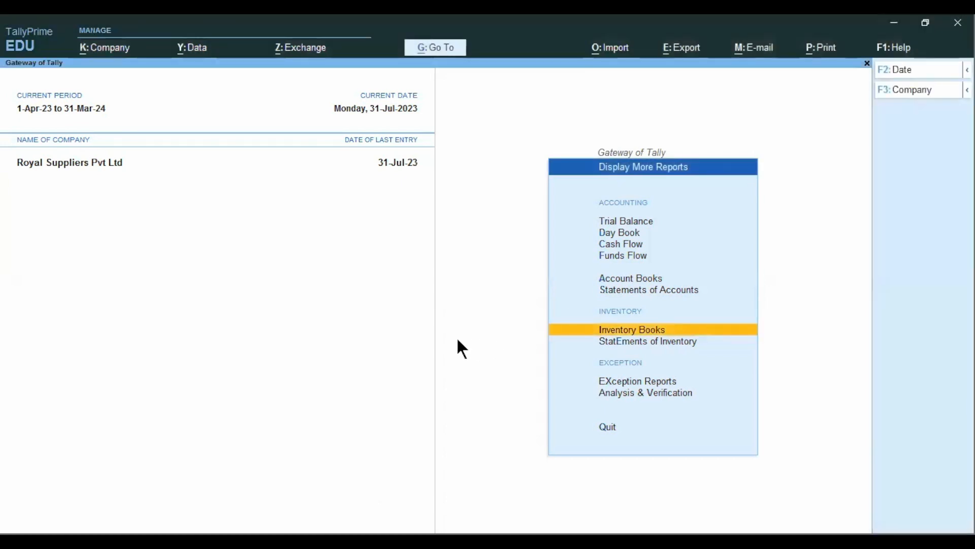
Step: Return to the Gateway of Tally and open the Statements of Inventory among the additional reports
key("Escape")
key("Up")
key("Up")
key("Down")
key("Down")
key("Down")
key("Up")
key("Return")
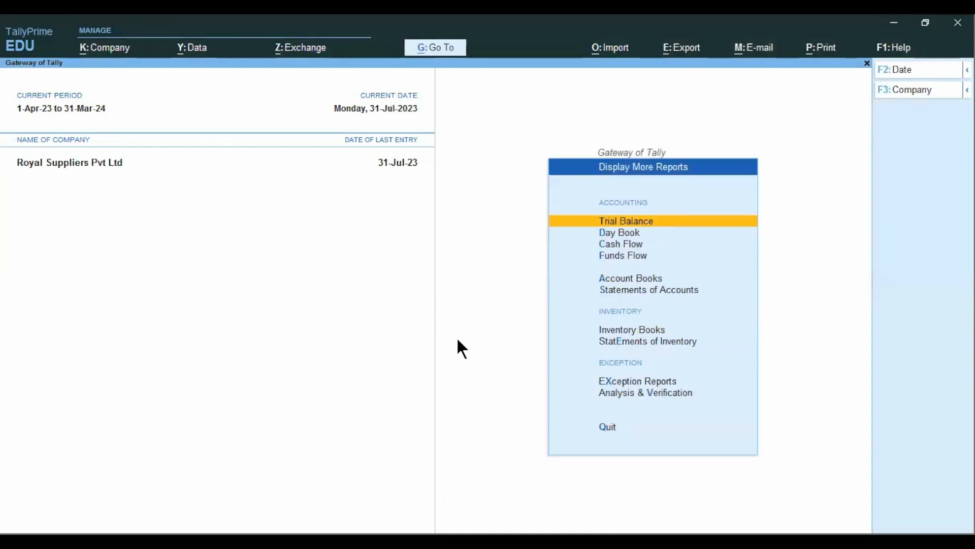
key("Down")
key("Down")
key("Down")
key("Down")
key("Down")
key("Down")
key("Down")
key("Return")
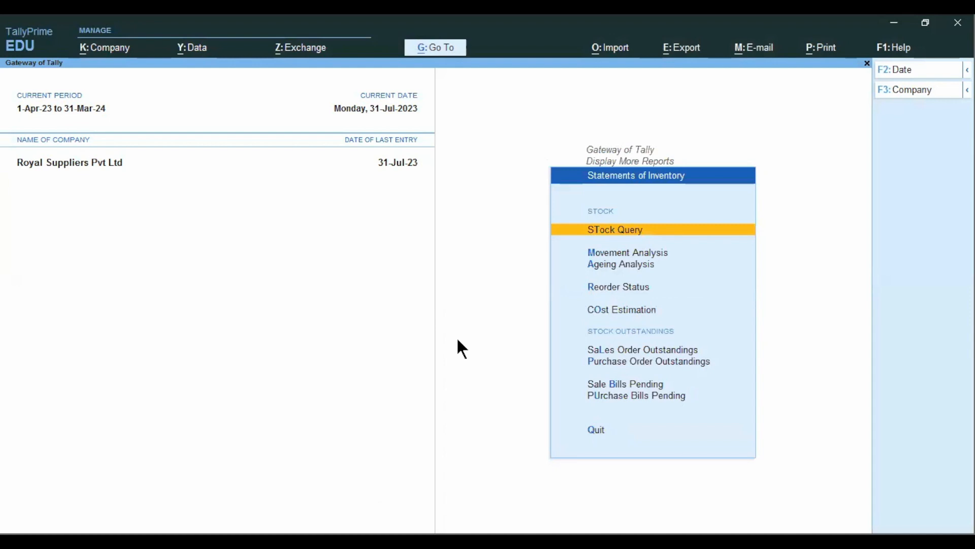
Step: Open the Stock Query report for Dettol Sanitizer
key("Return")
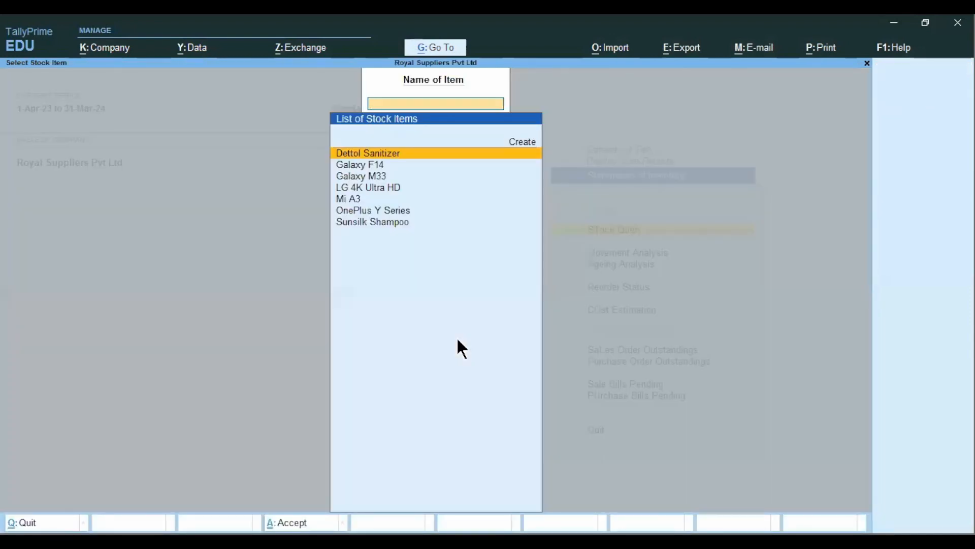
key("Down")
key("Down")
key("Down")
key("Down")
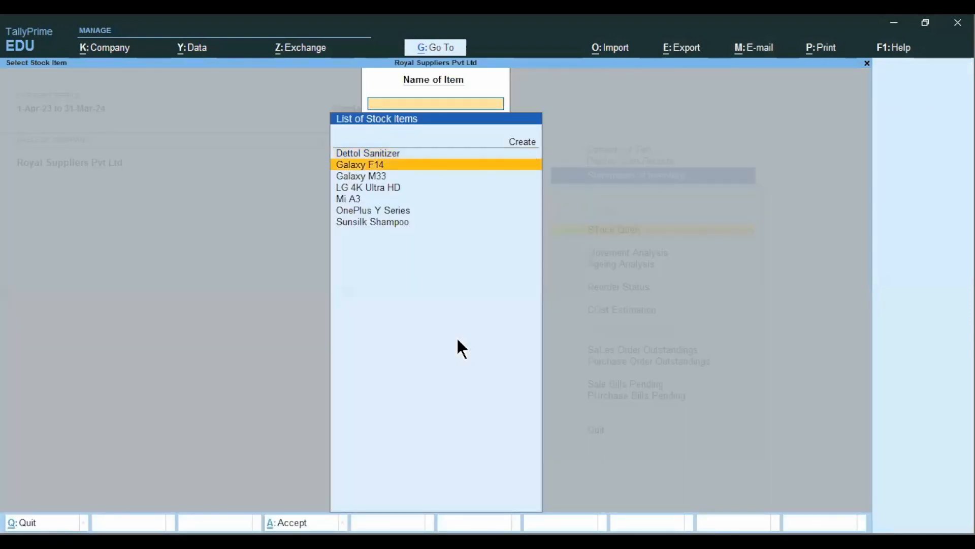
key("Up")
key("Up")
key("Up")
key("Up")
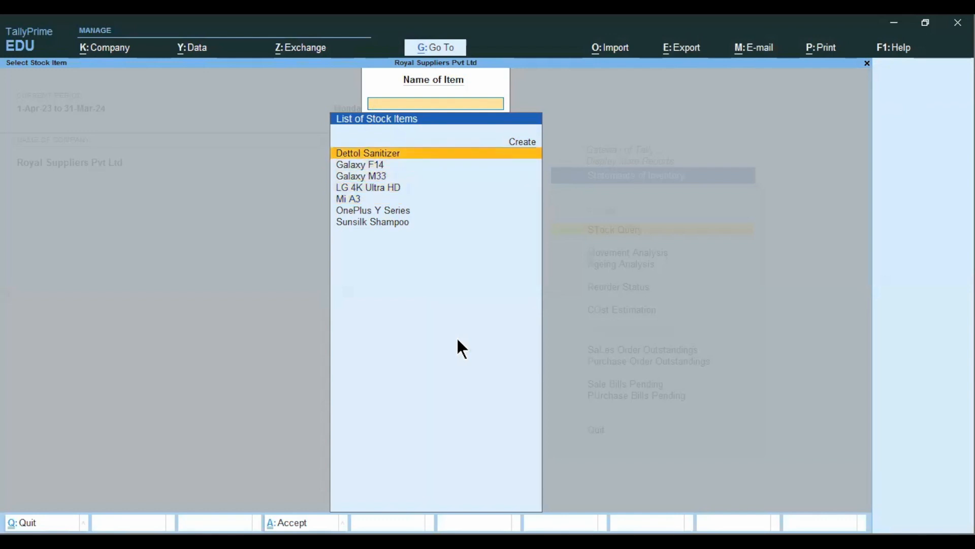
key("Return")
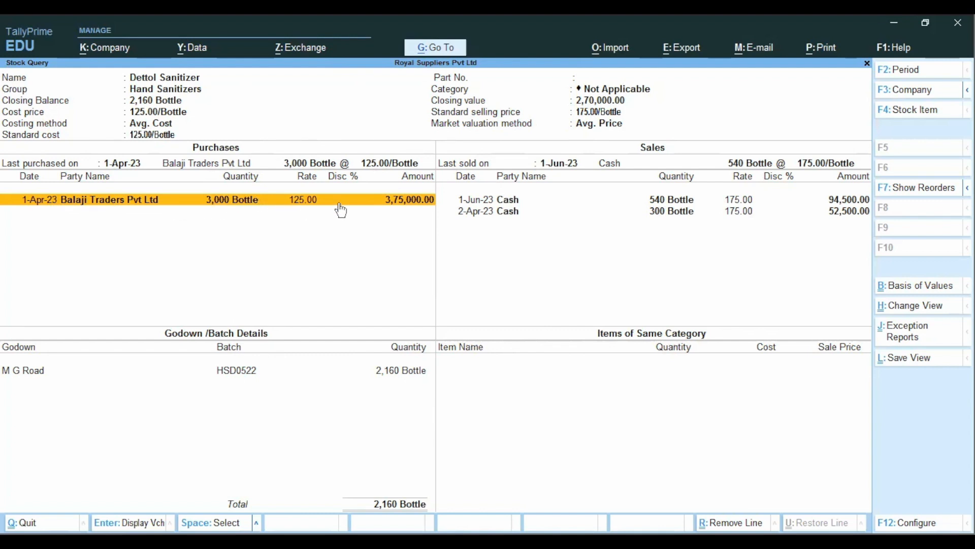
Step: Examine the sanitizer's cash sales and M G Road godown batch details, and close its stock query
left_click(465, 200)
left_click(497, 212)
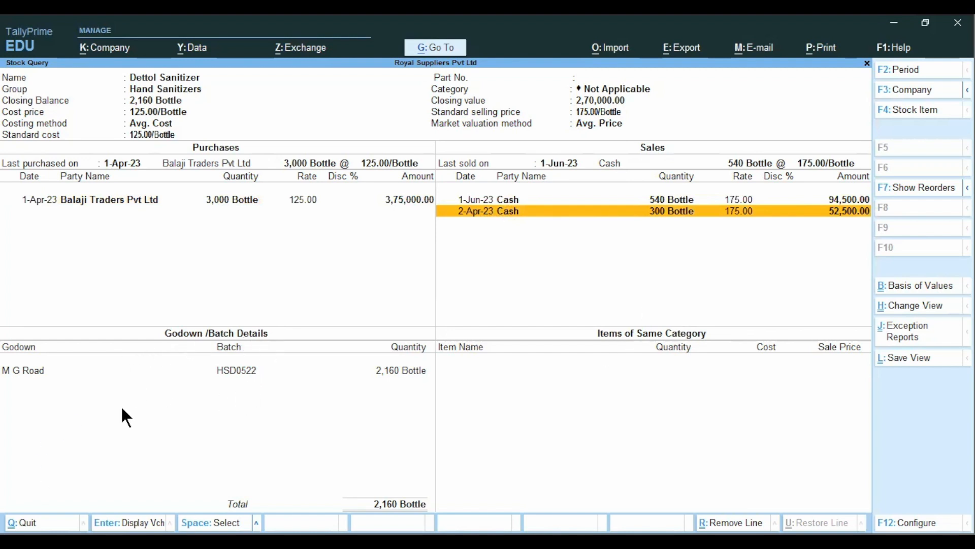
left_click(14, 376)
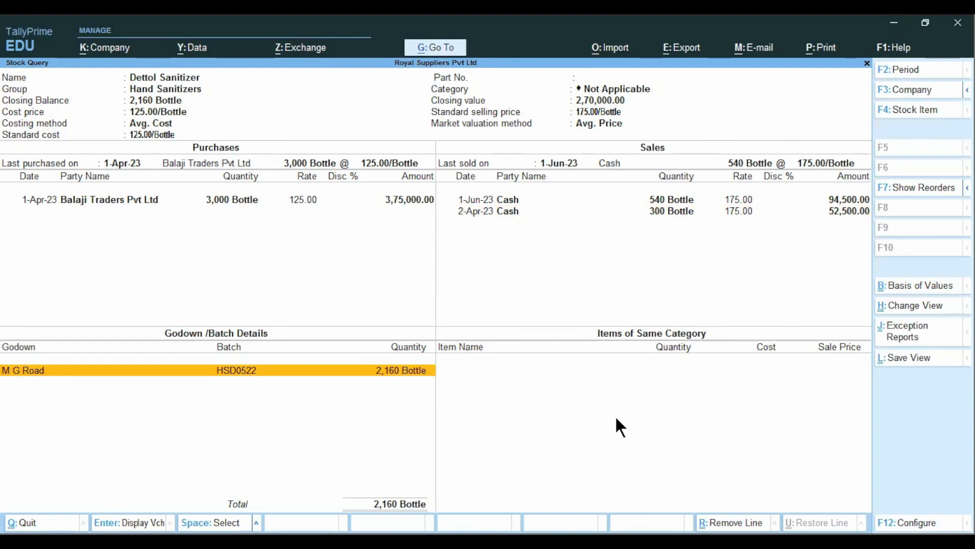
key("Escape")
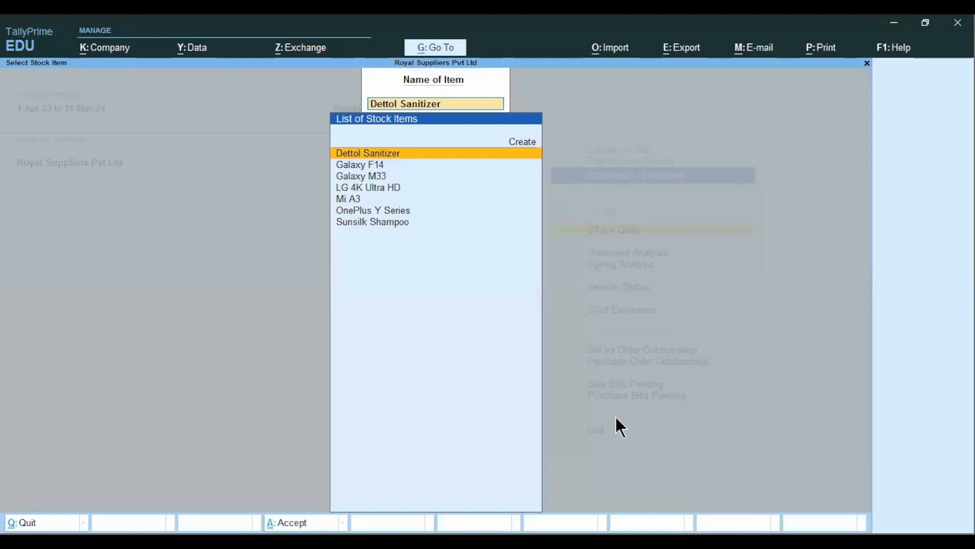
Step: Open the stock query for Galaxy F14 and preview its printout
key("Down")
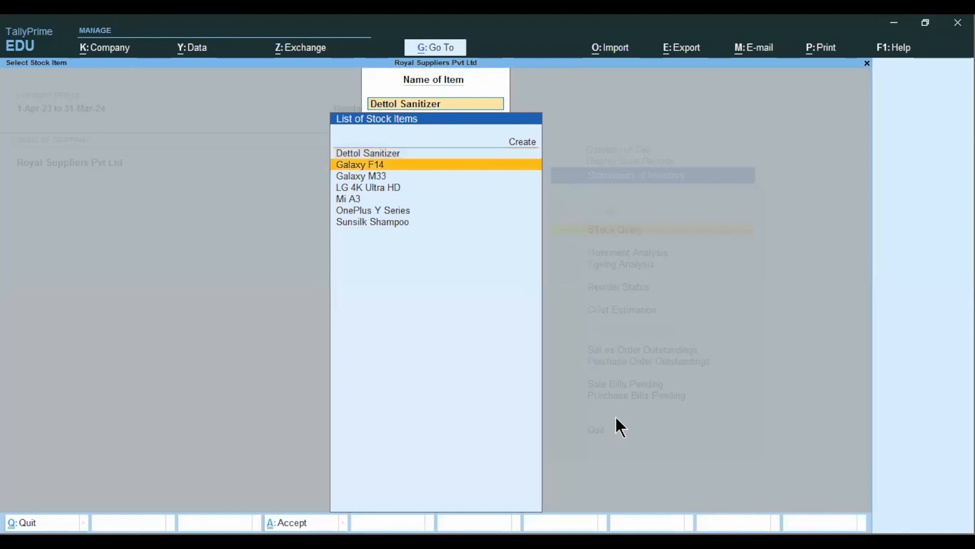
key("Return")
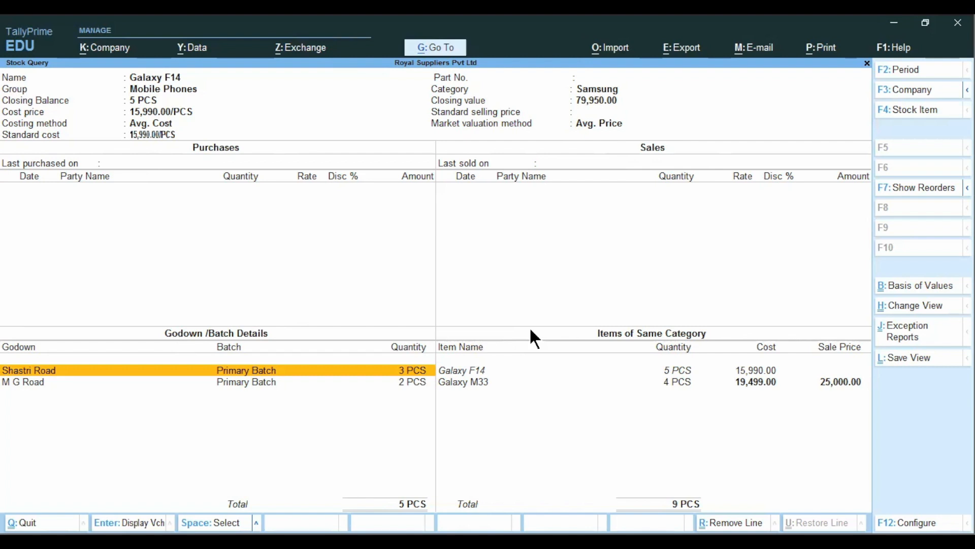
key("ctrl")
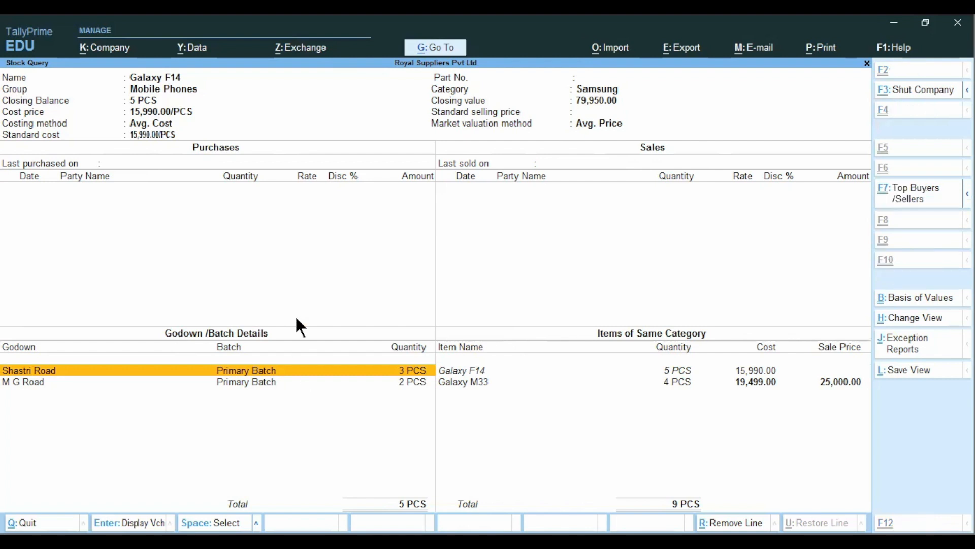
key("ctrl+p")
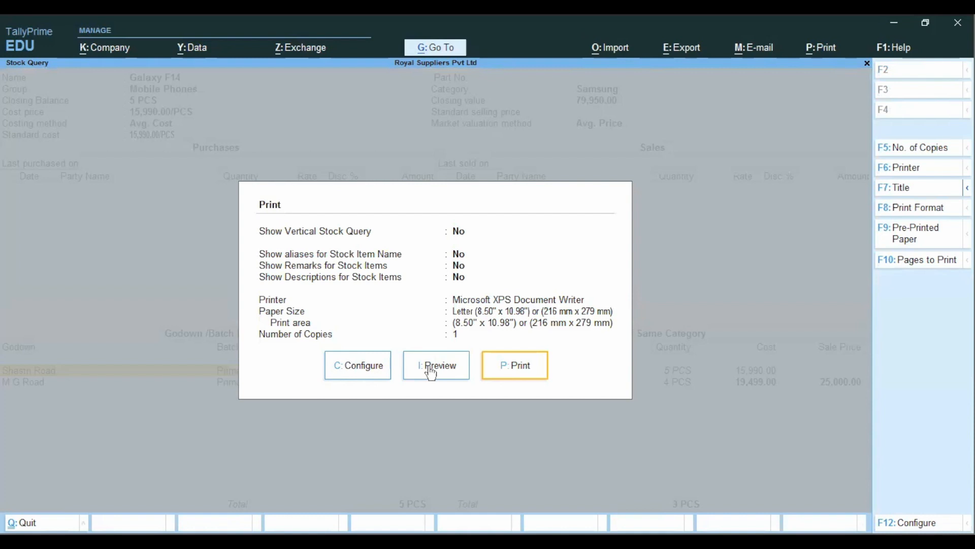
left_click(416, 376)
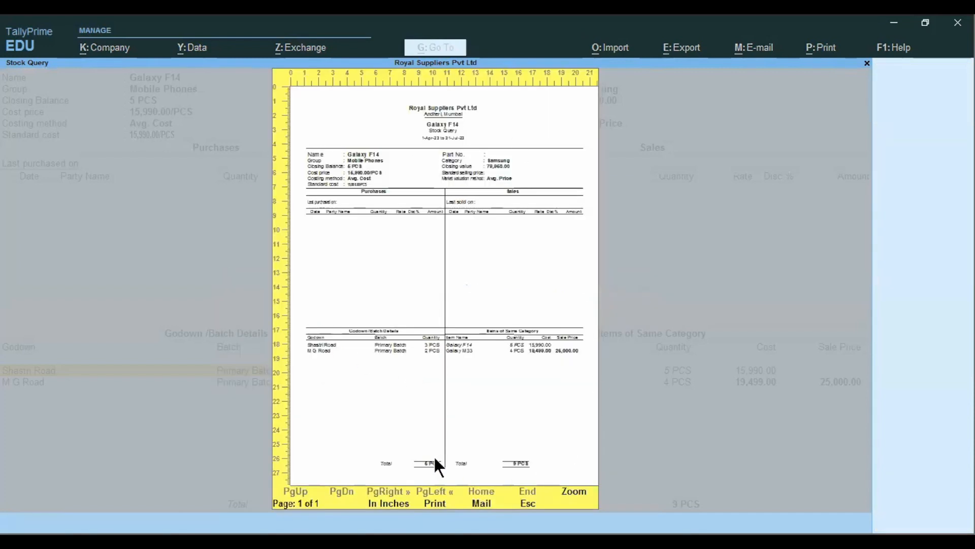
key("Escape")
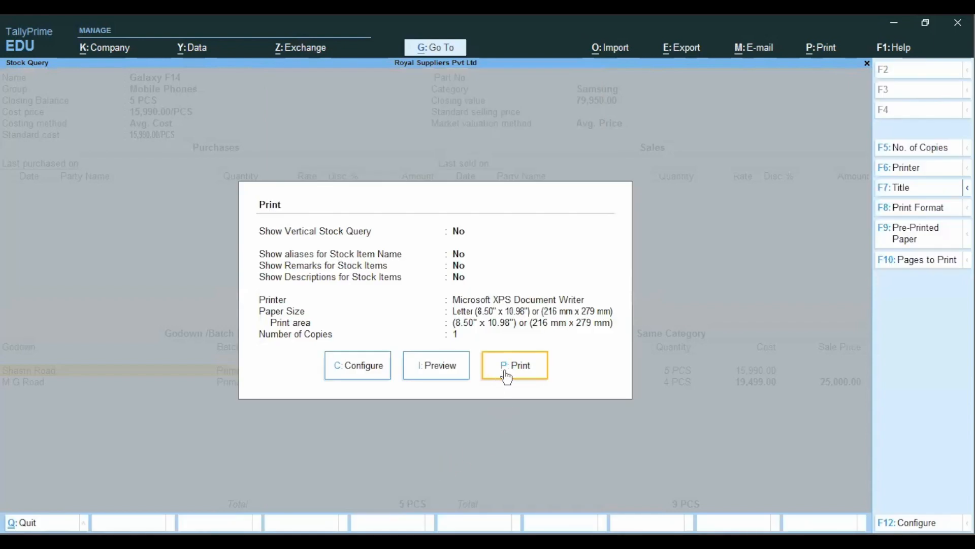
Step: Try to print the Galaxy F14 stock query with Microsoft XPS Document Writer, cancel the file saving, and close the query
key("Return")
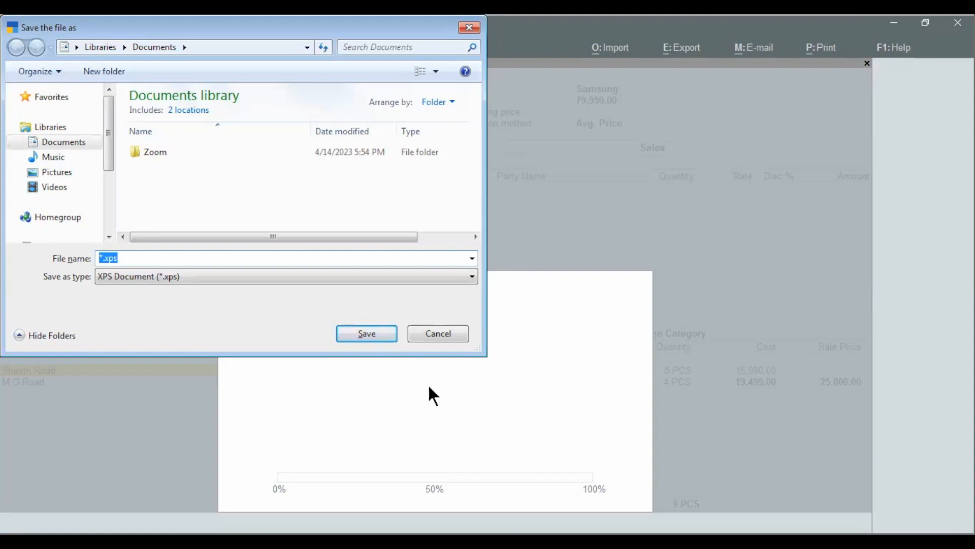
key("Escape")
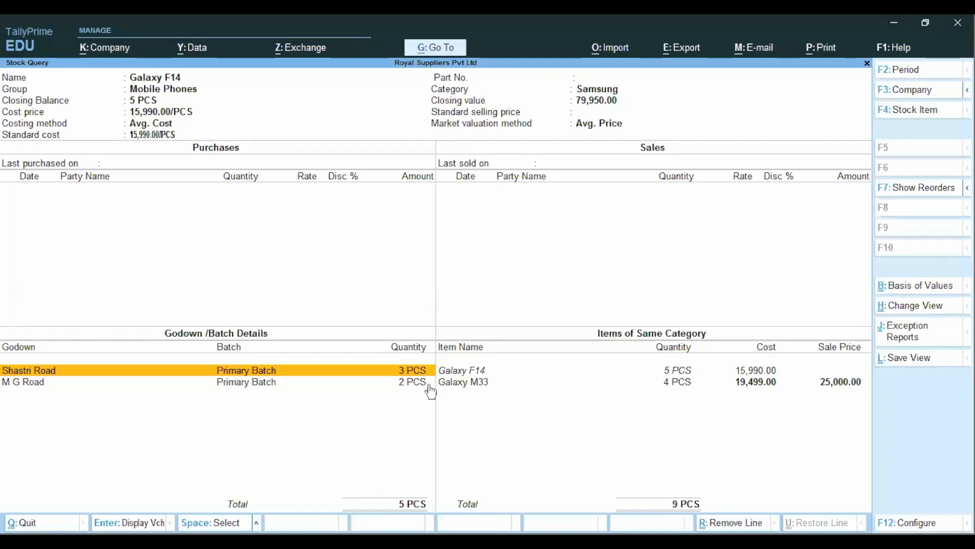
key("Escape")
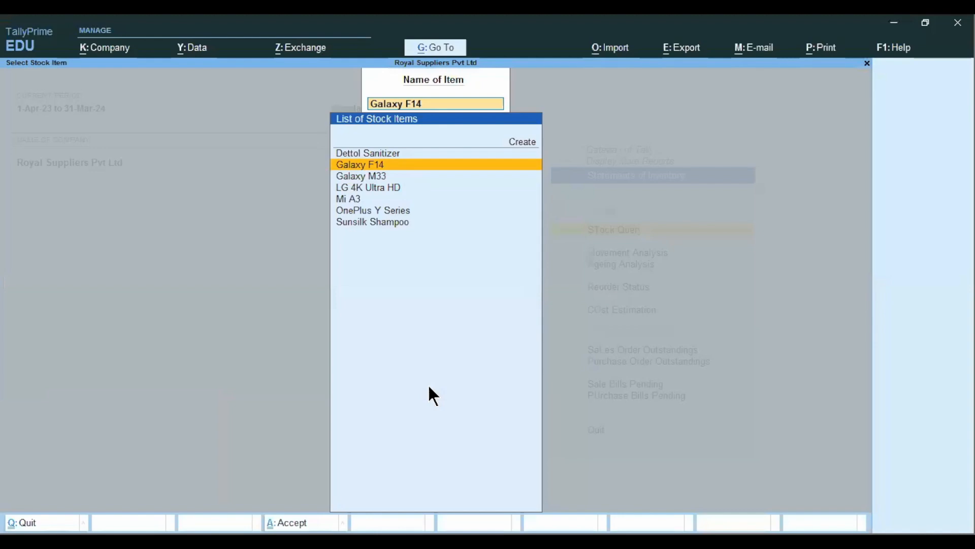
Step: Open the Stock Summary and drill down through Hand Sanitizers to the monthly summary of Dettol Sanitizer
key("Escape")
key("Escape")
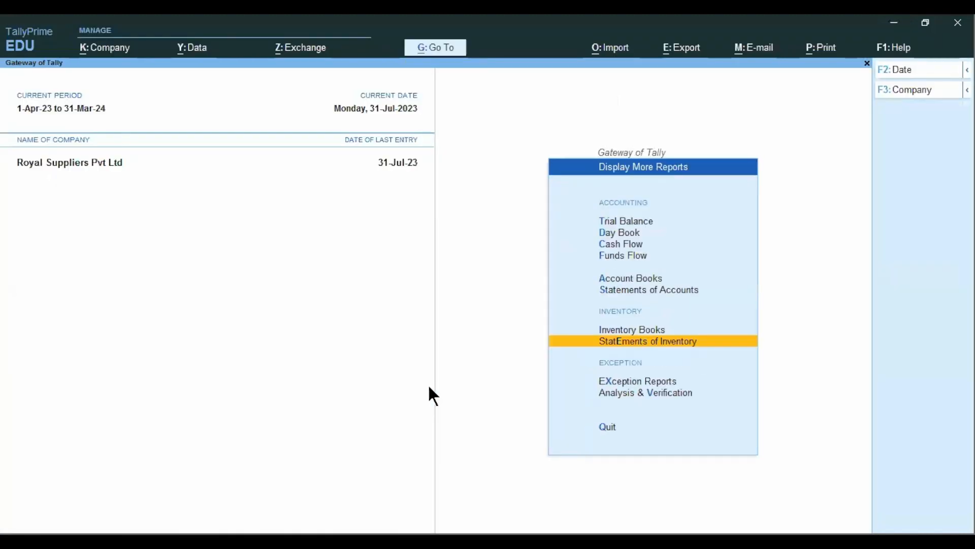
key("Escape")
key("Up")
key("Up")
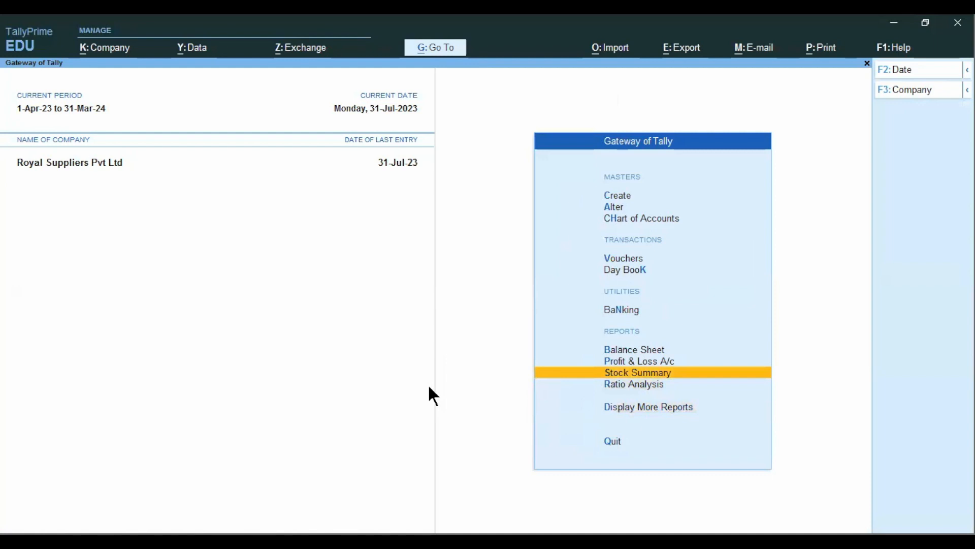
key("Return")
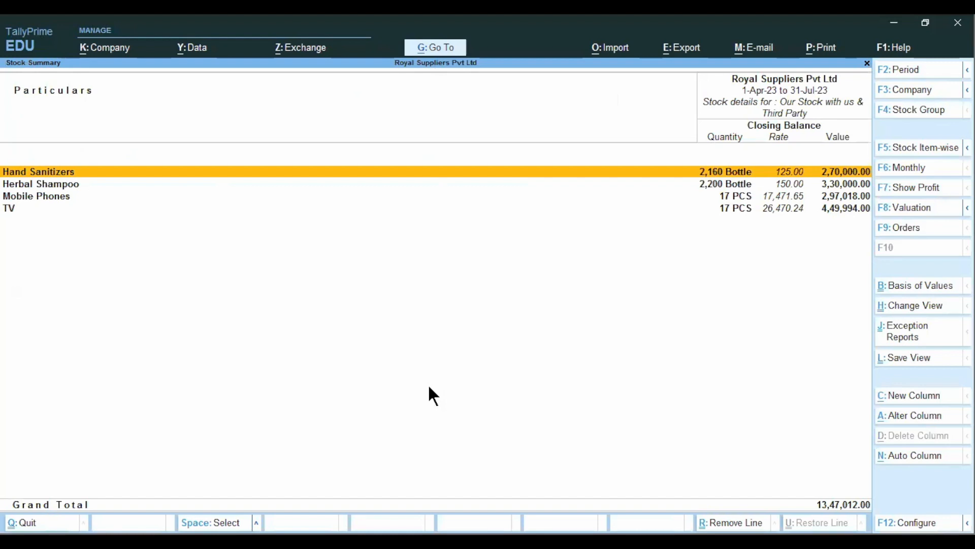
key("Return")
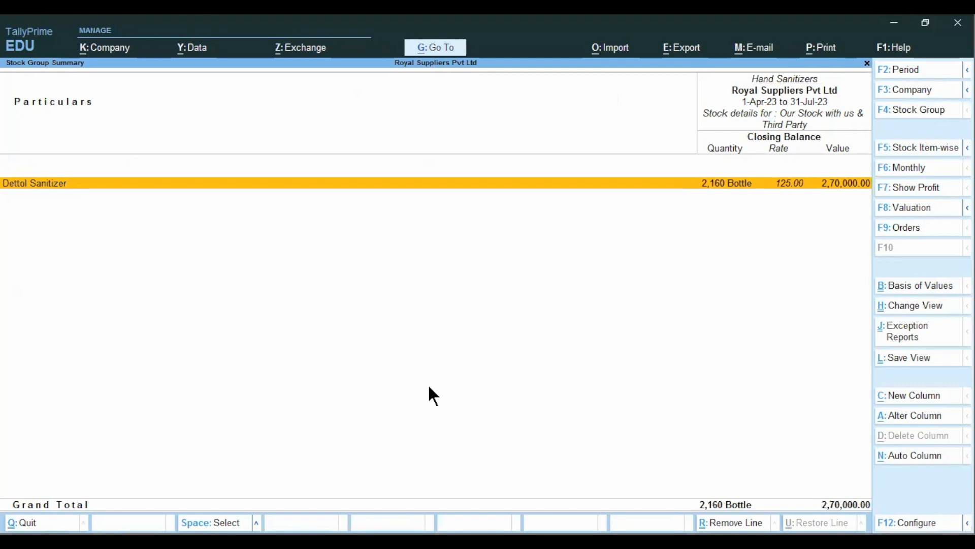
key("Return")
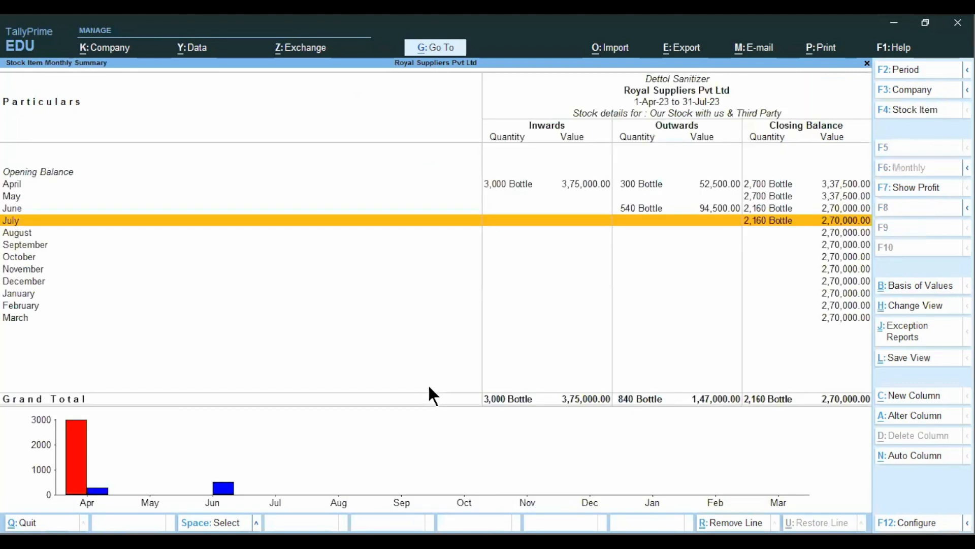
Step: Examine the April purchase and cash sales vouchers of Dettol Sanitizer and return to its monthly summary
key("Home")
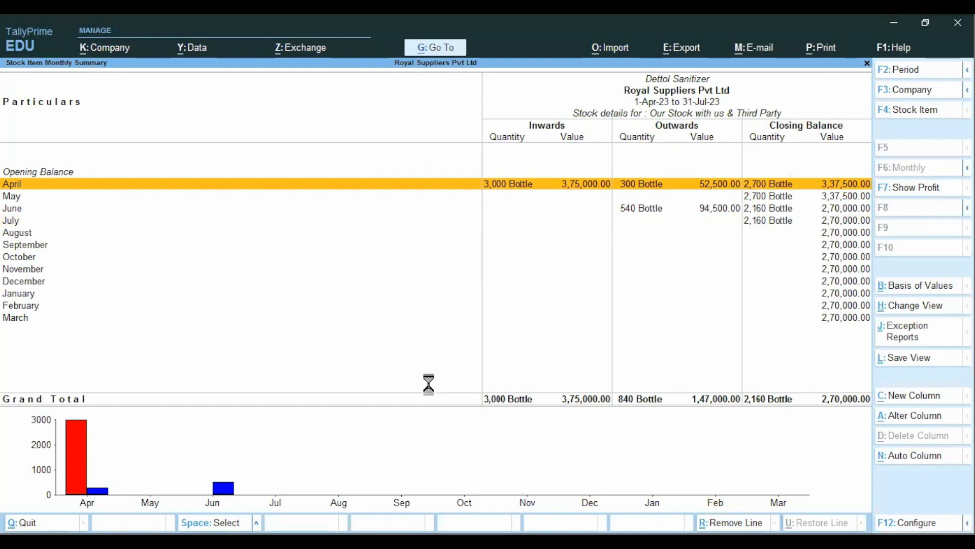
key("Return")
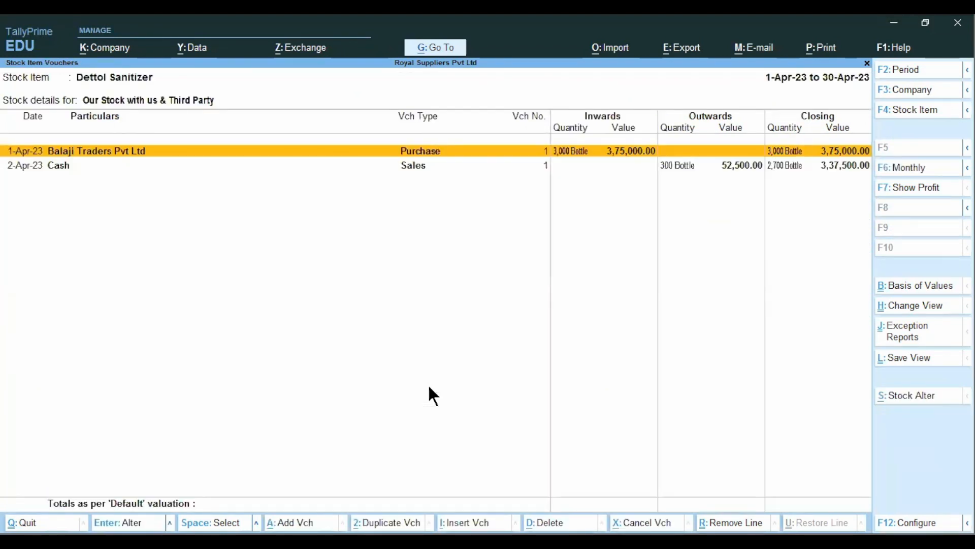
key("Down")
key("Up")
key("Down")
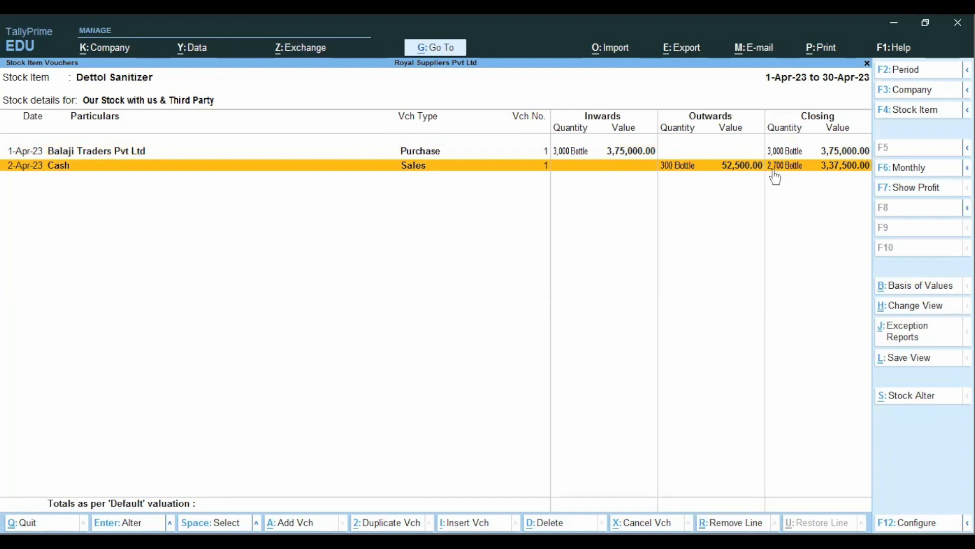
key("Escape")
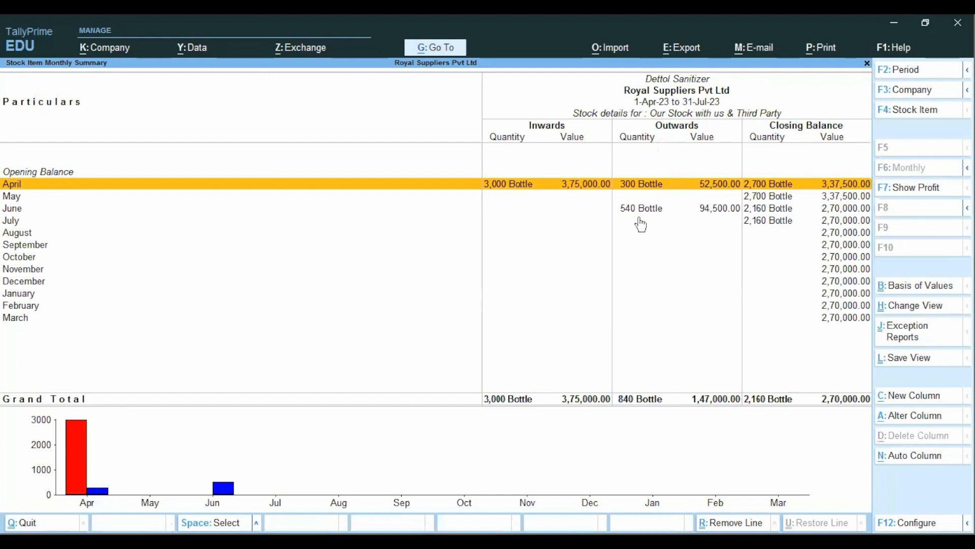
Step: Examine the June cash sales voucher of Dettol Sanitizer and close the Stock Summary
key("Down")
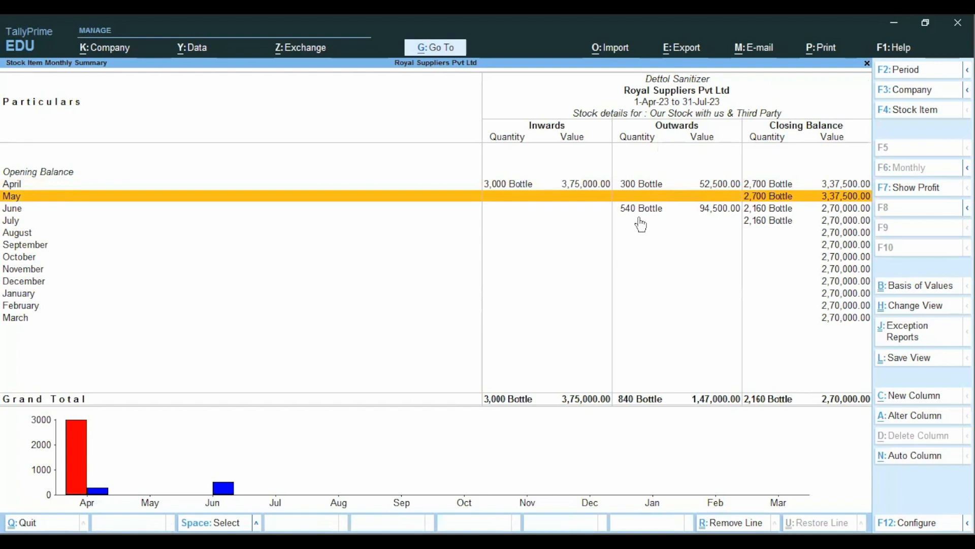
key("Down")
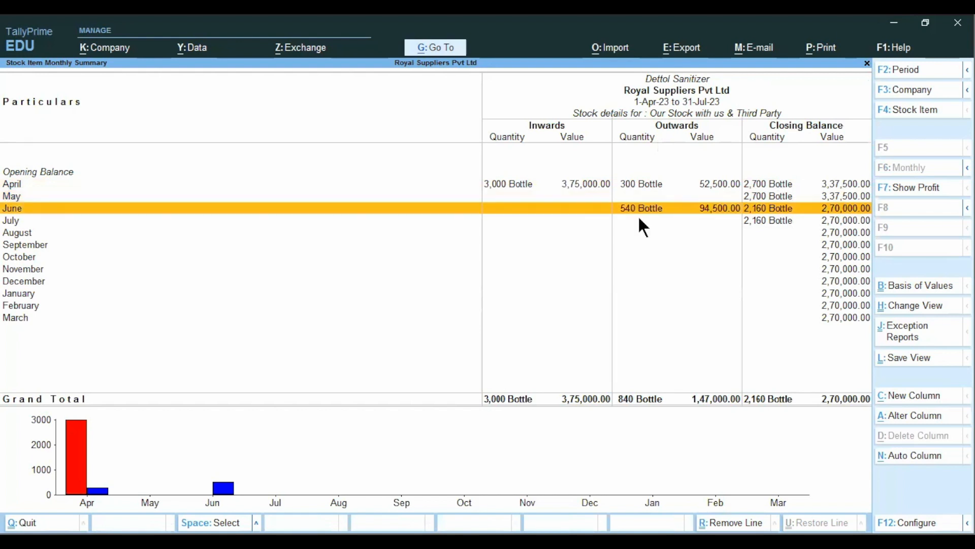
key("Return")
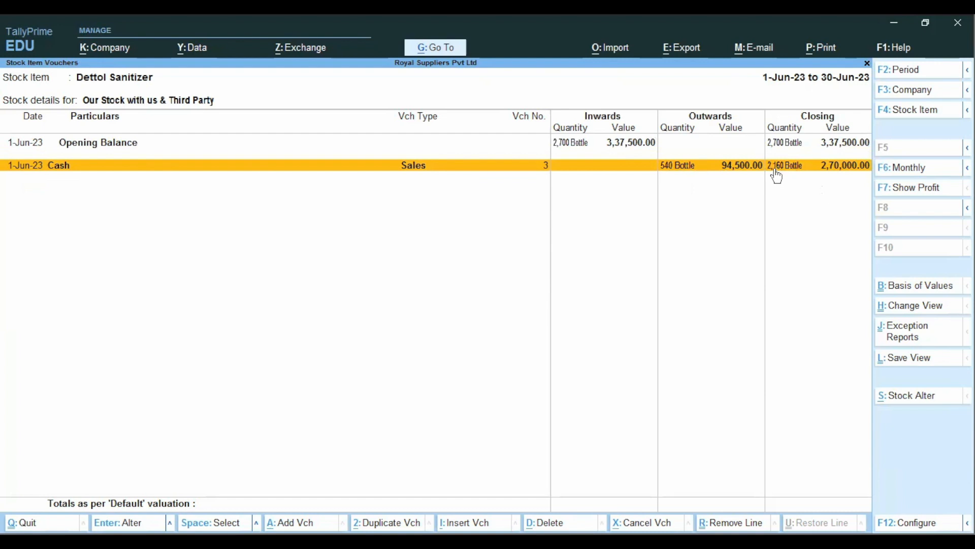
key("Escape")
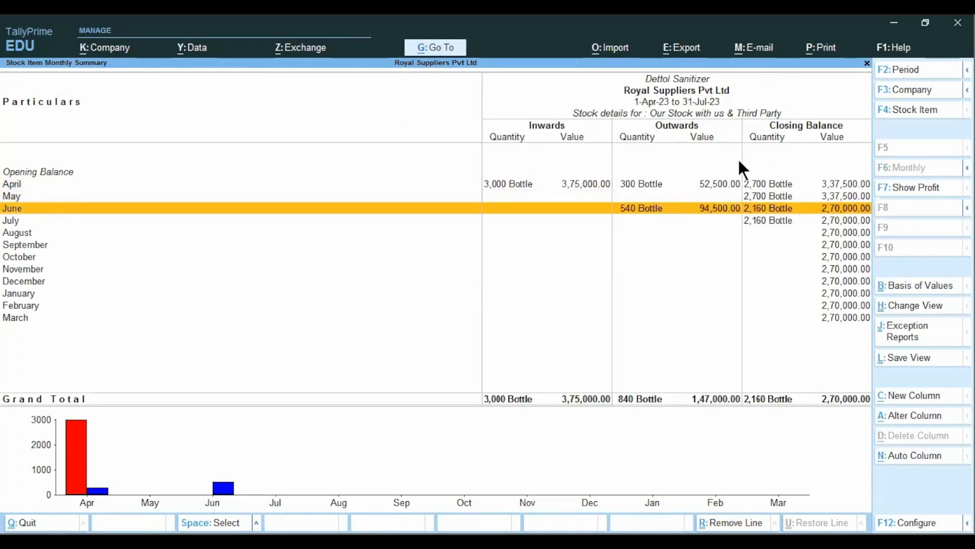
key("Escape")
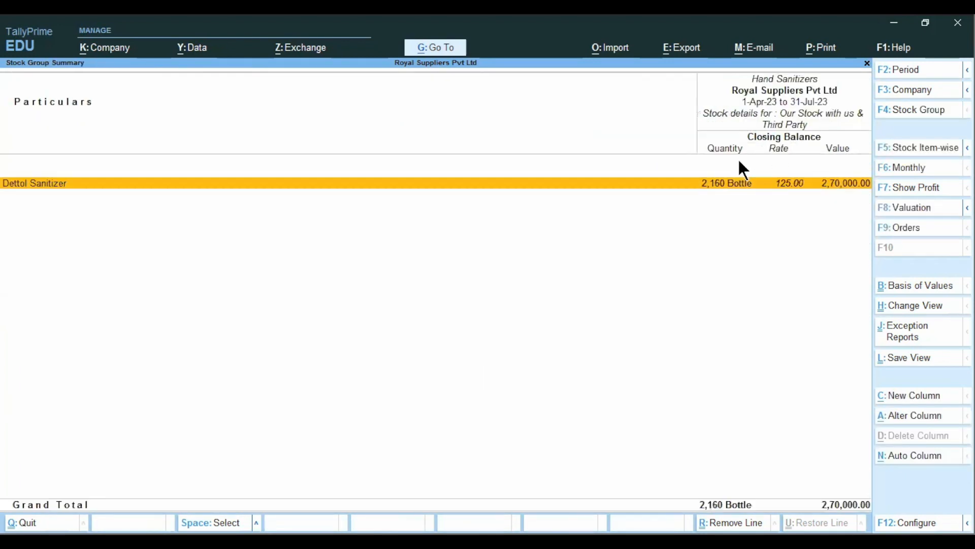
key("Escape")
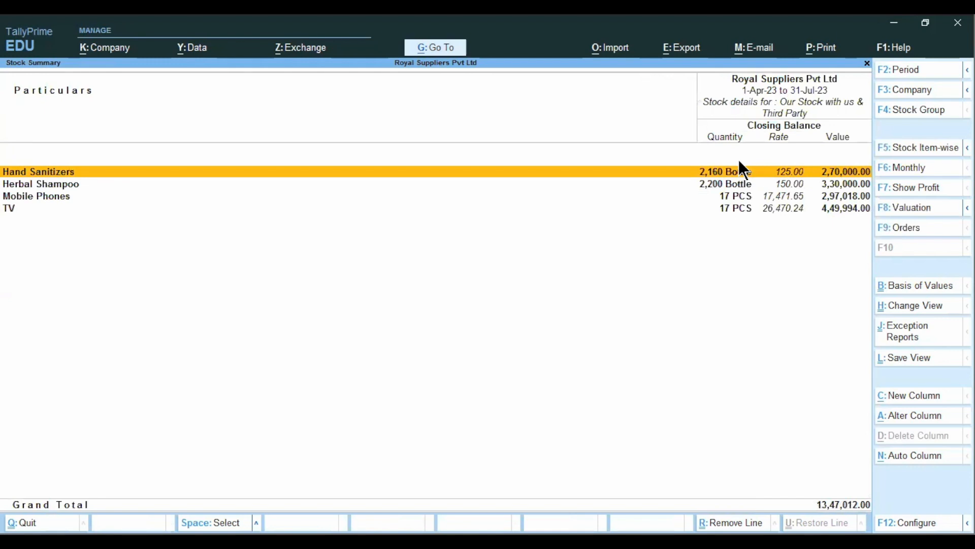
key("Escape")
Step: Open the Statements of Inventory reports
key("Down")
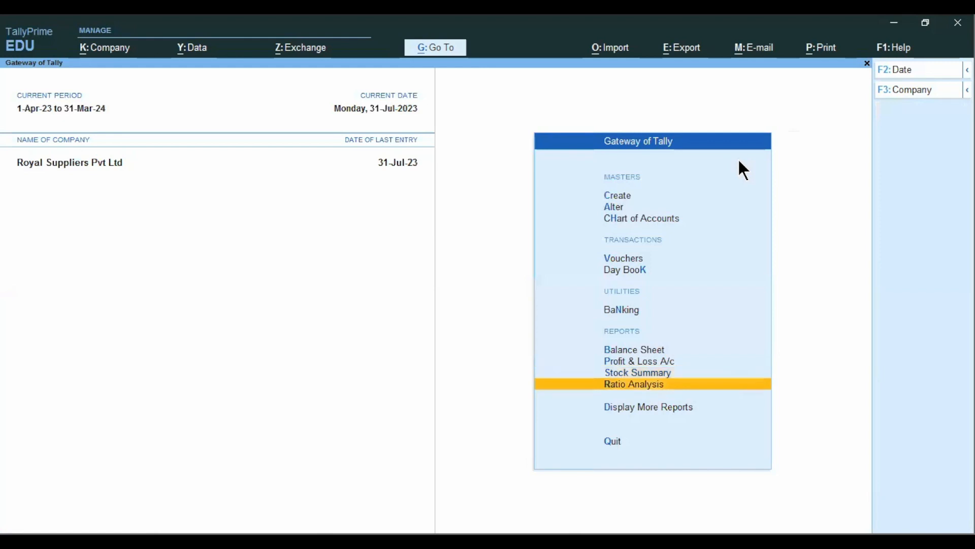
key("Down")
key("Return")
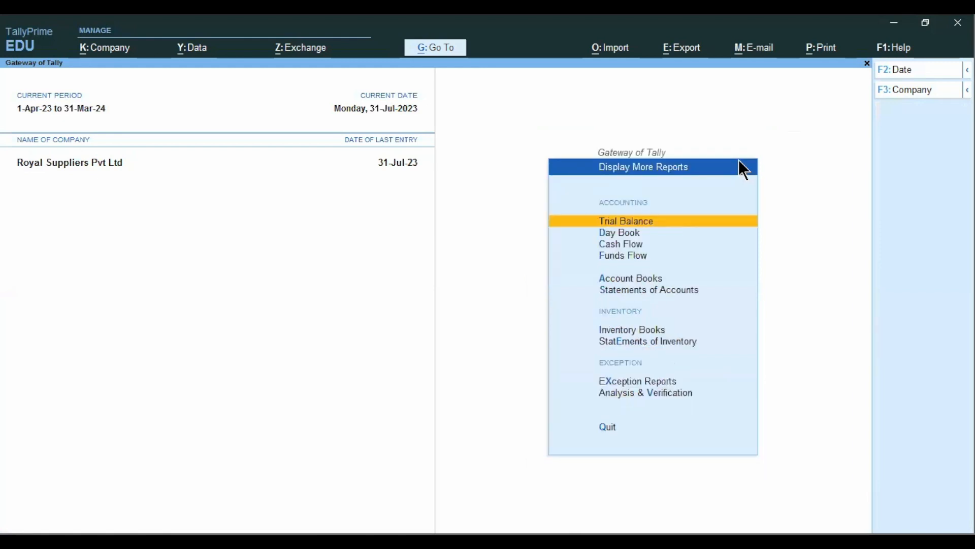
key("Down")
key("Down")
key("Down")
key("Down")
key("Down")
key("Down")
key("Down")
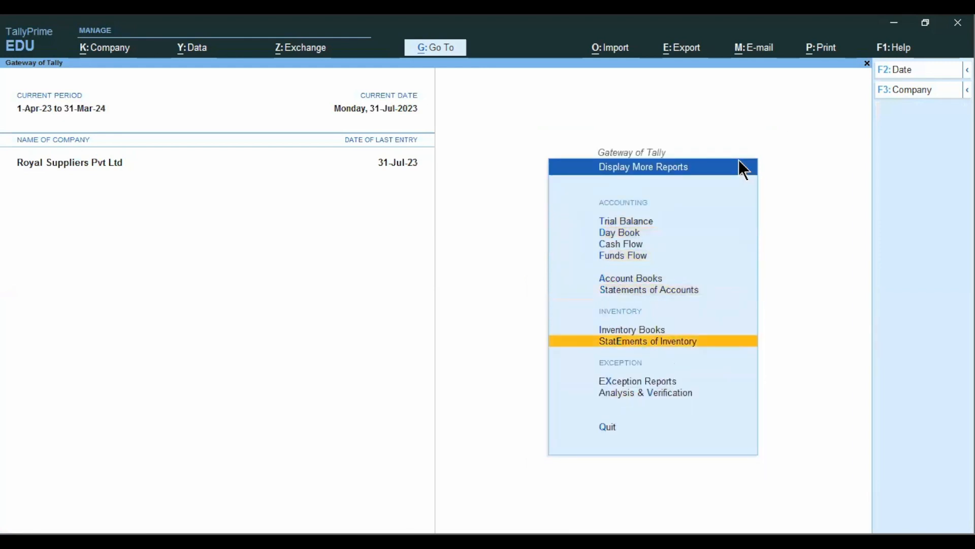
key("Return")
Step: Look through the inventory statements and open the Sales Order Outstandings options
key("Down")
key("Down")
key("Down")
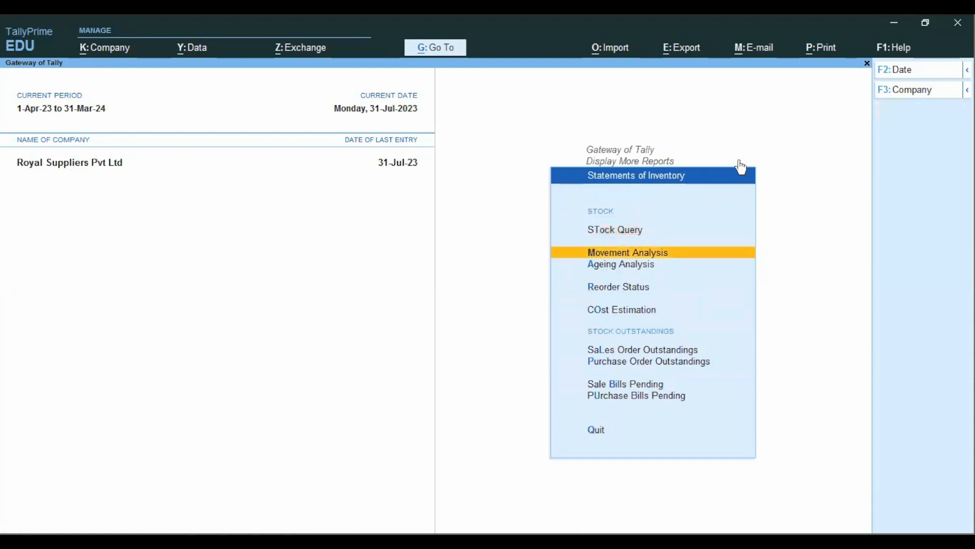
key("Down")
key("Down")
key("Down")
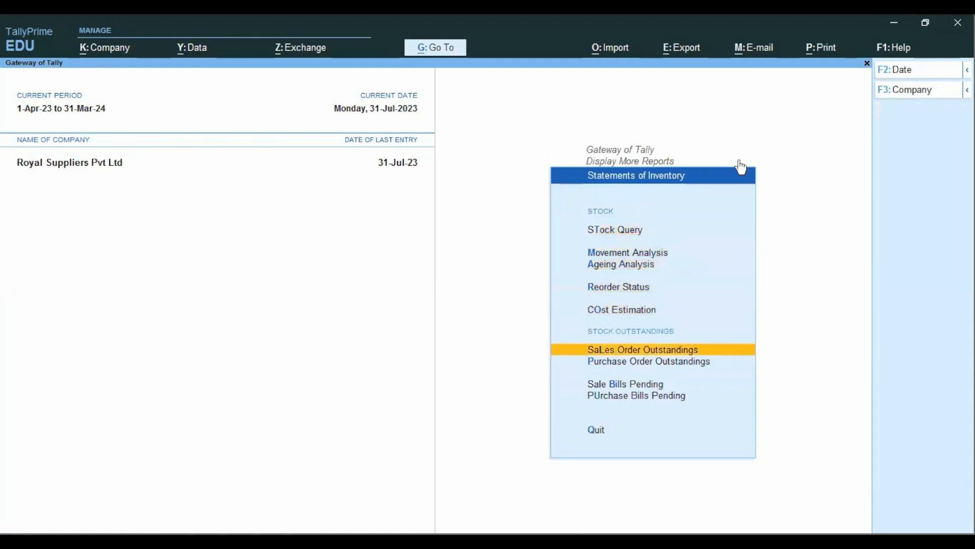
key("Up")
key("Down")
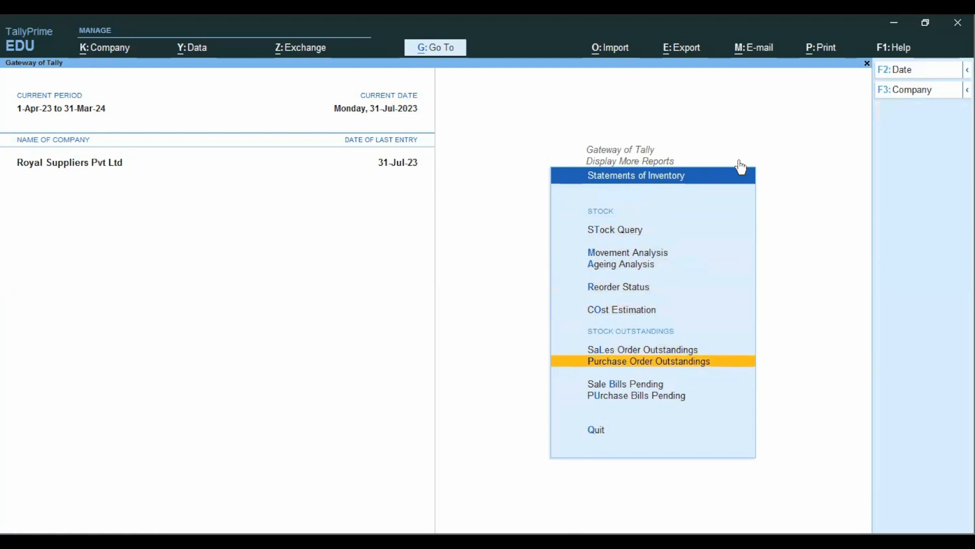
key("Up")
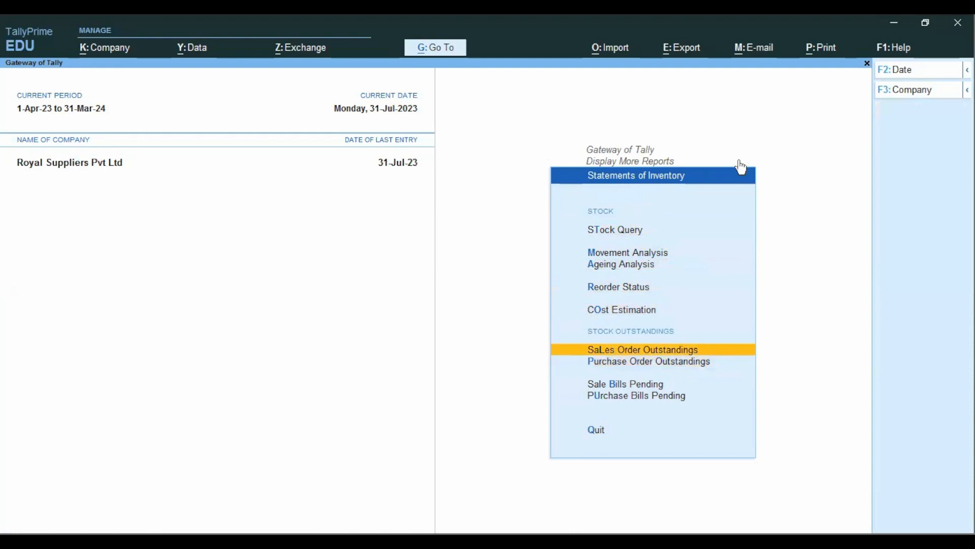
key("Return")
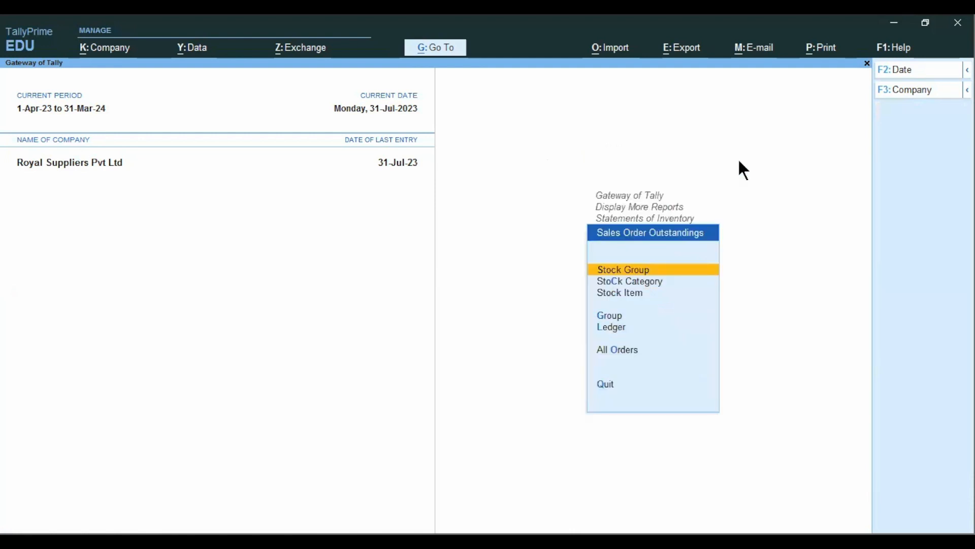
Step: Check the sales order outstandings for the Herbal Shampoo stock group and go back to Display More Reports
key("Return")
key("Down")
key("Down")
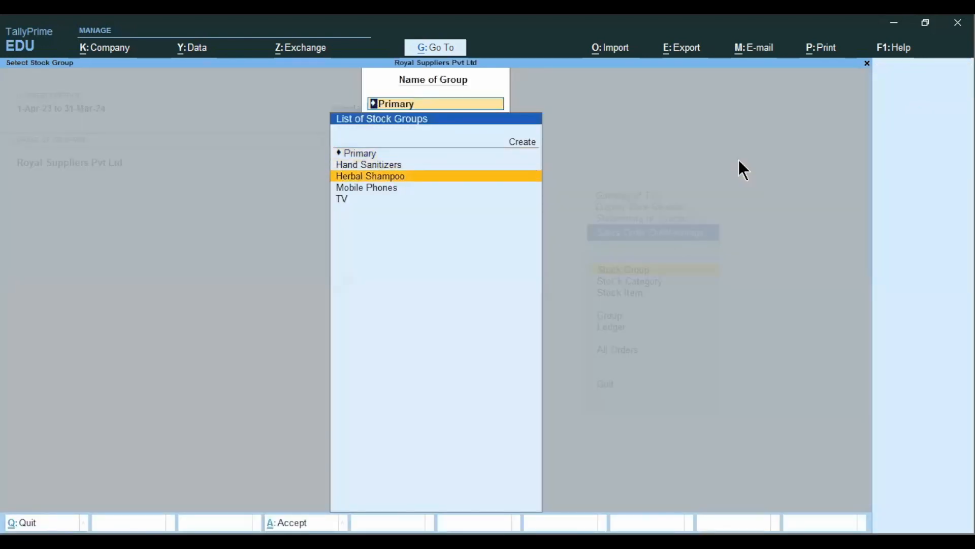
key("Return")
key("Escape")
key("Escape")
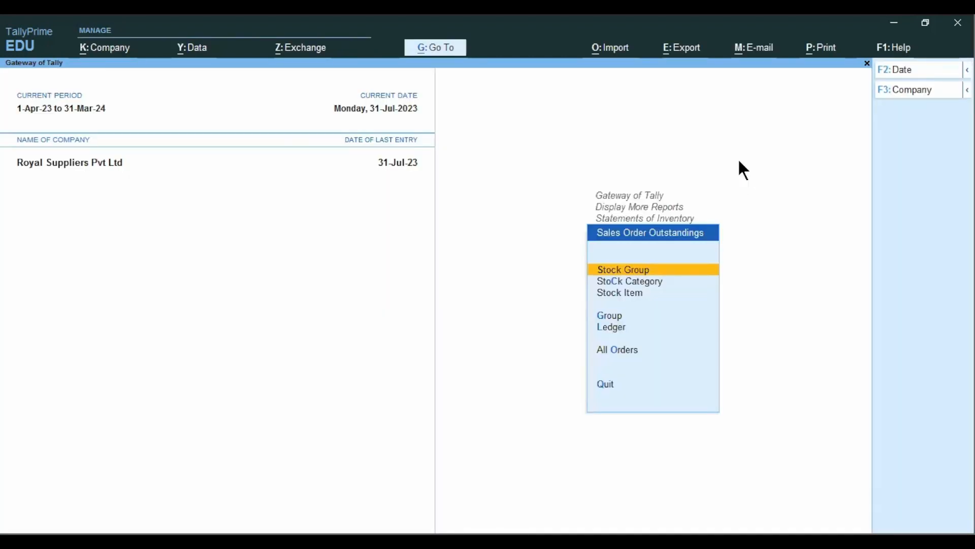
key("Escape")
key("Escape")
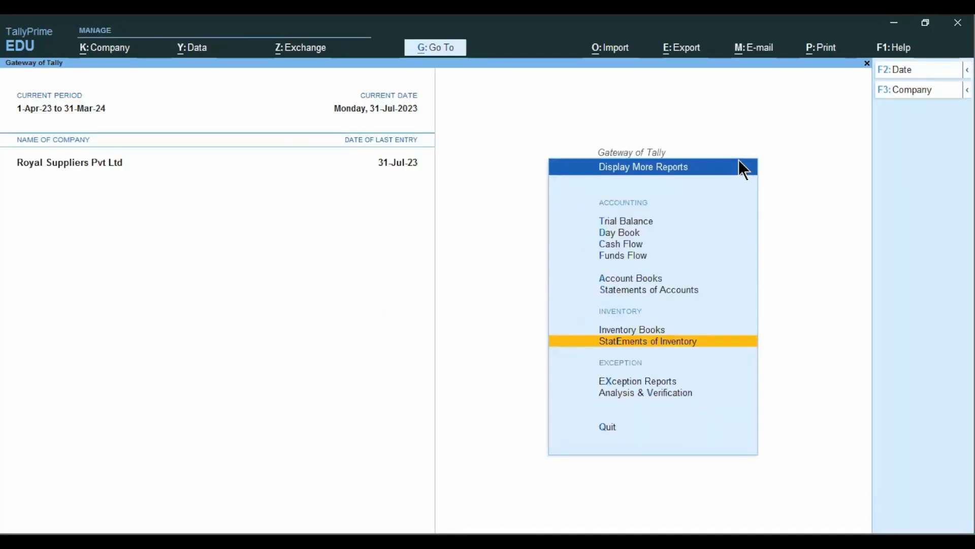
Step: Open Inventory Books and look through its available summaries and registers
key("i")
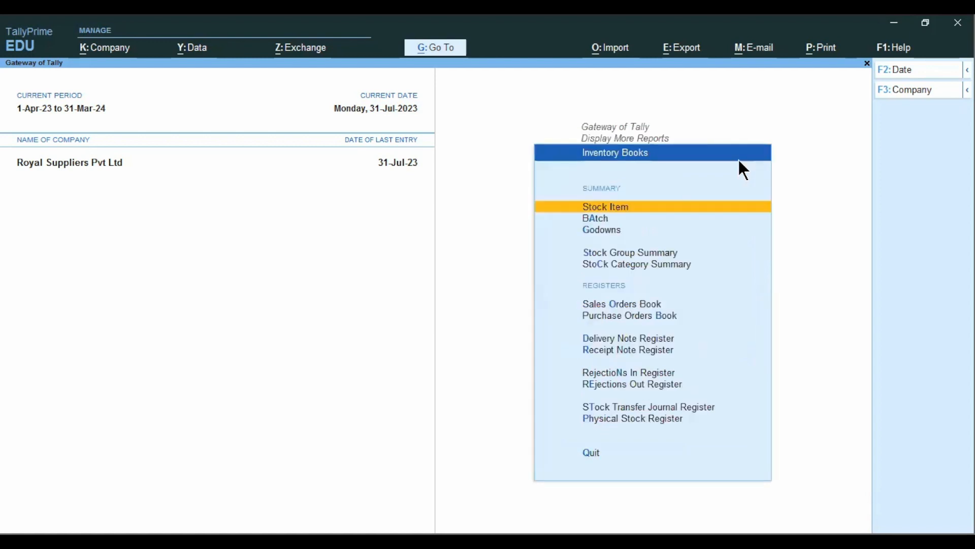
key("Down")
key("Down")
key("Down")
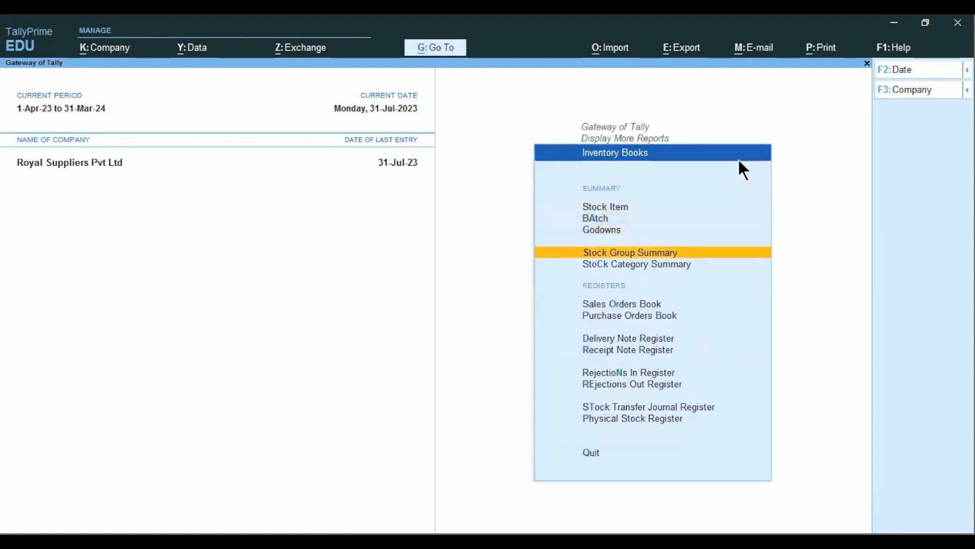
key("Down")
key("Up")
key("Down")
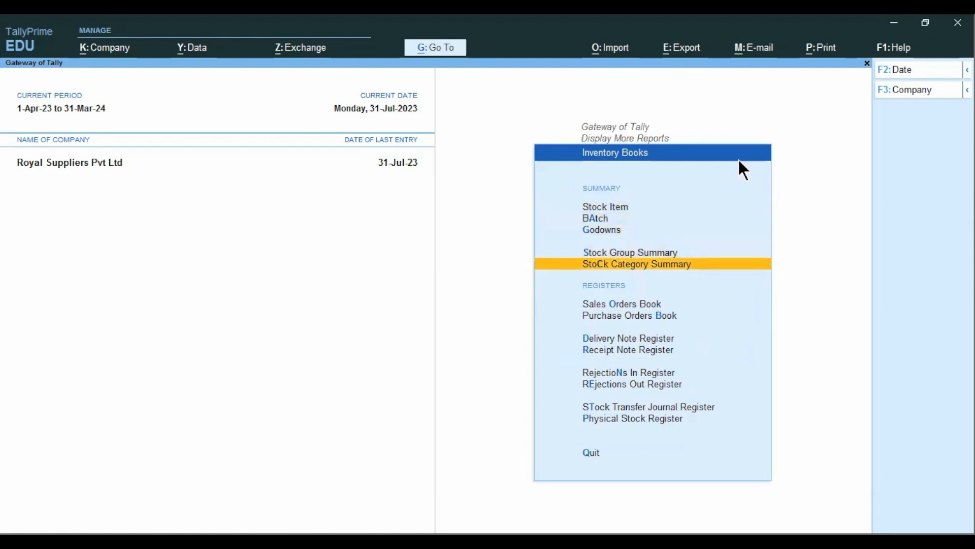
key("Down")
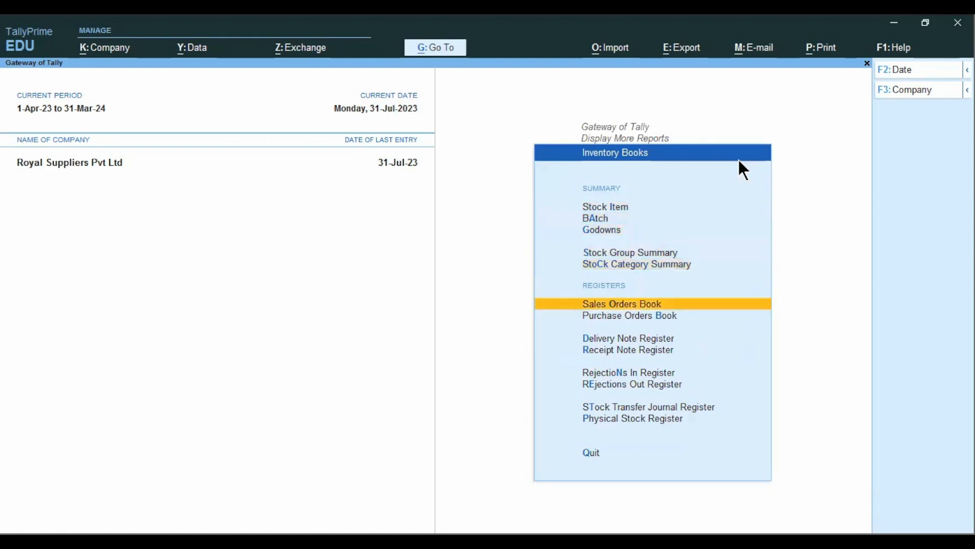
Step: Open the Stock Item monthly summary for Sunsilk Shampoo from Inventory Books
key("Up")
key("Up")
key("Up")
key("Up")
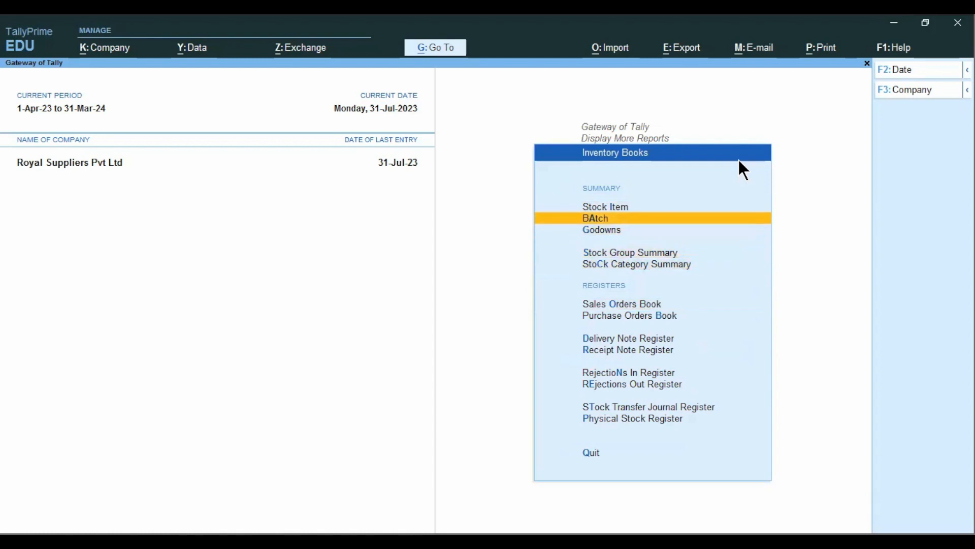
key("Up")
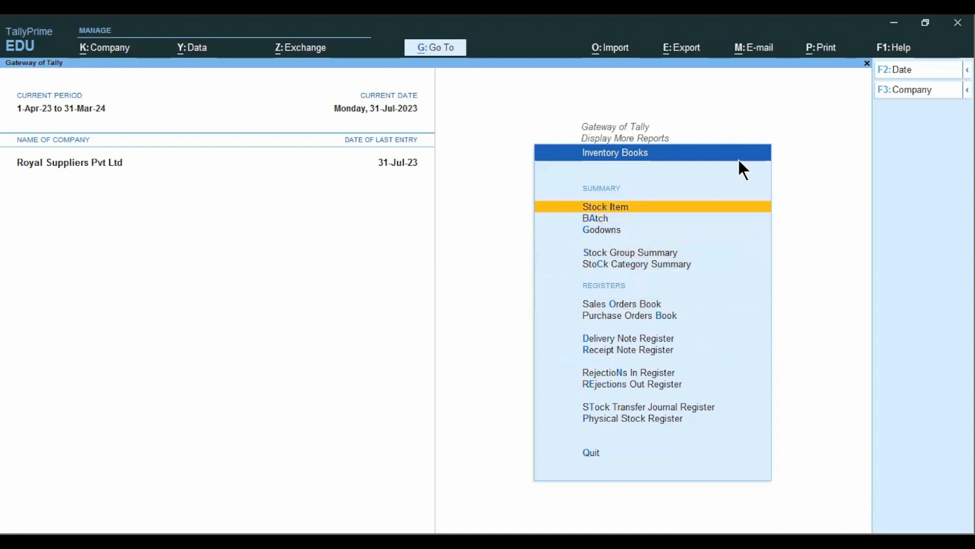
key("Return")
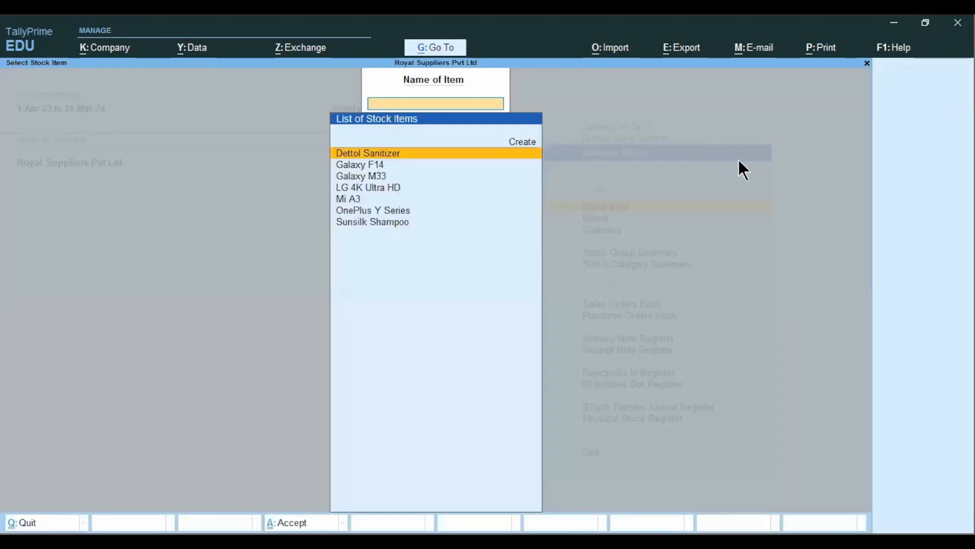
key("Down")
key("Down")
key("Down")
key("Down")
key("Down")
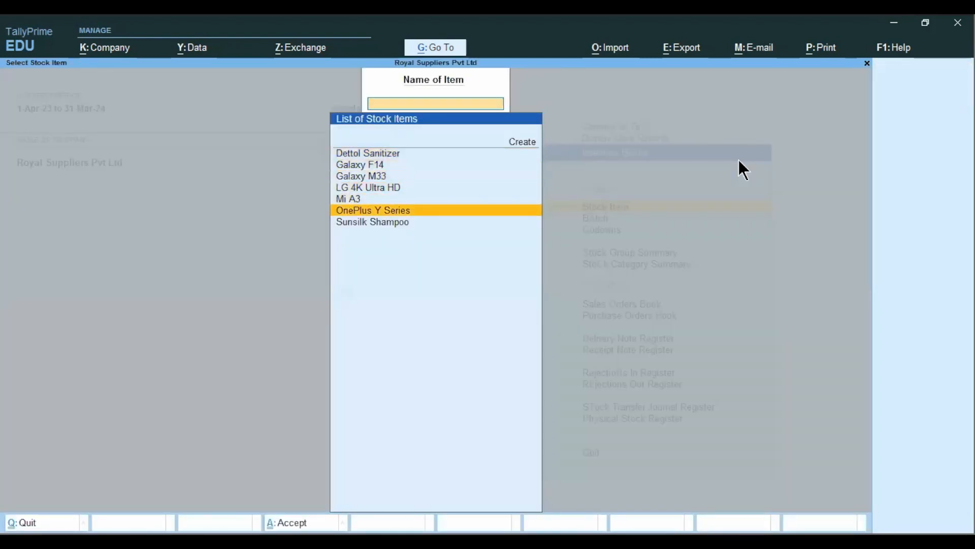
key("Down")
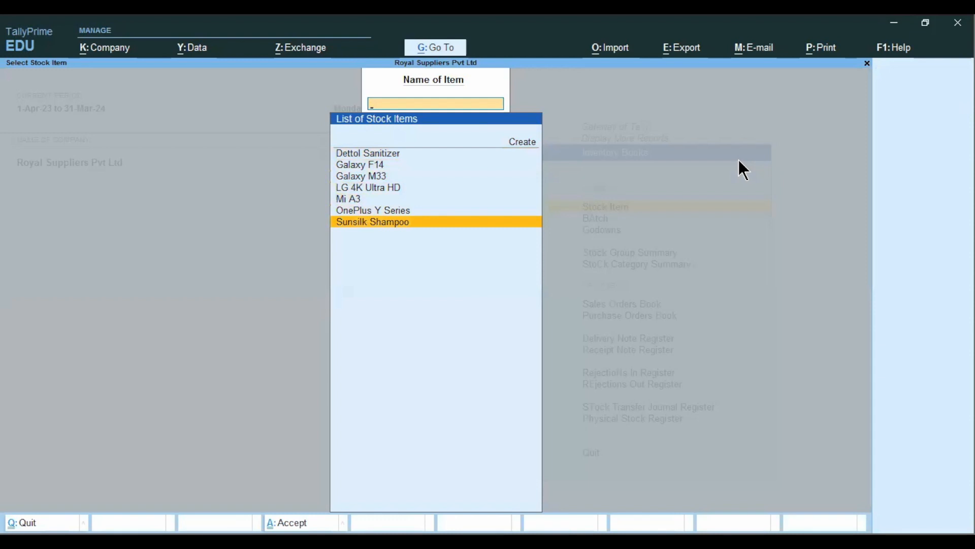
key("Return")
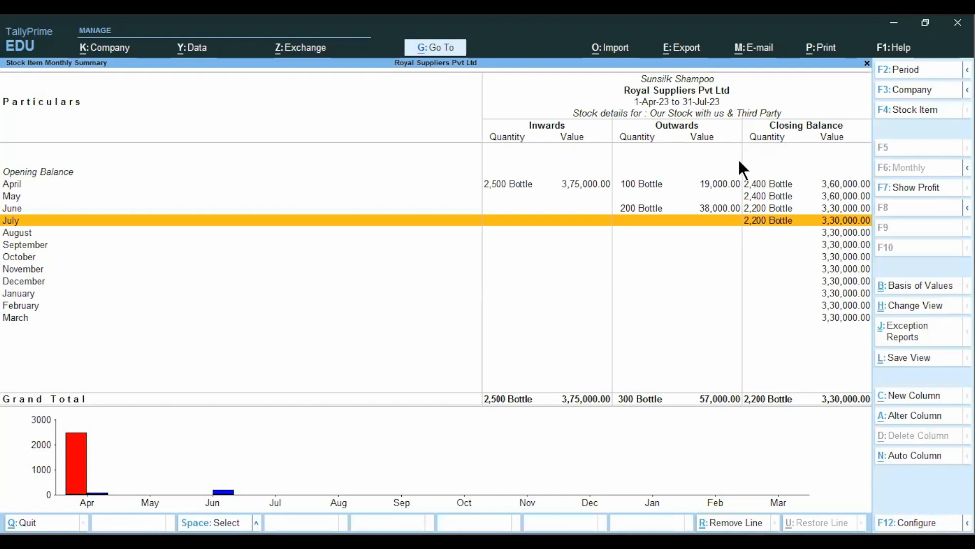
Step: Check the Sunsilk Shampoo stock vouchers for April and return to the monthly summary
key("Up")
key("Up")
key("Up")
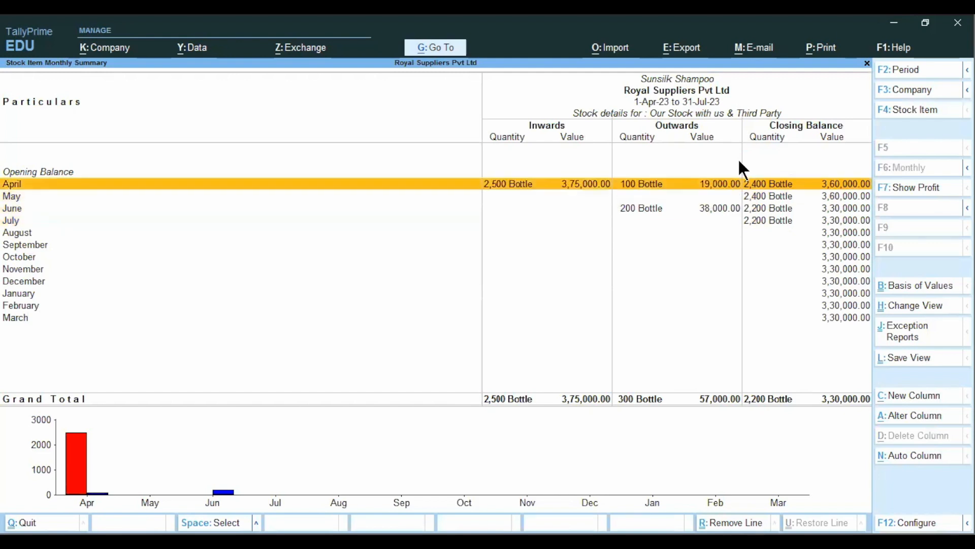
key("Return")
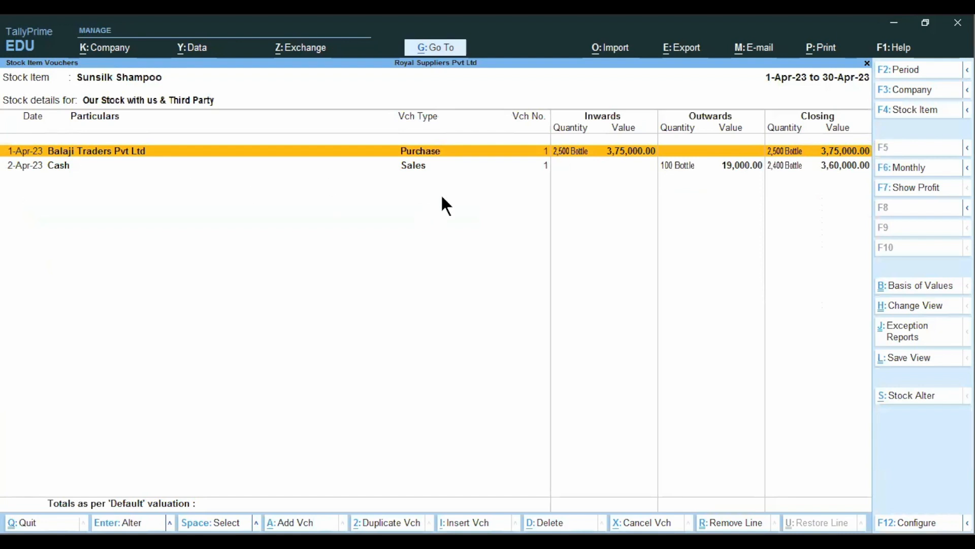
key("Down")
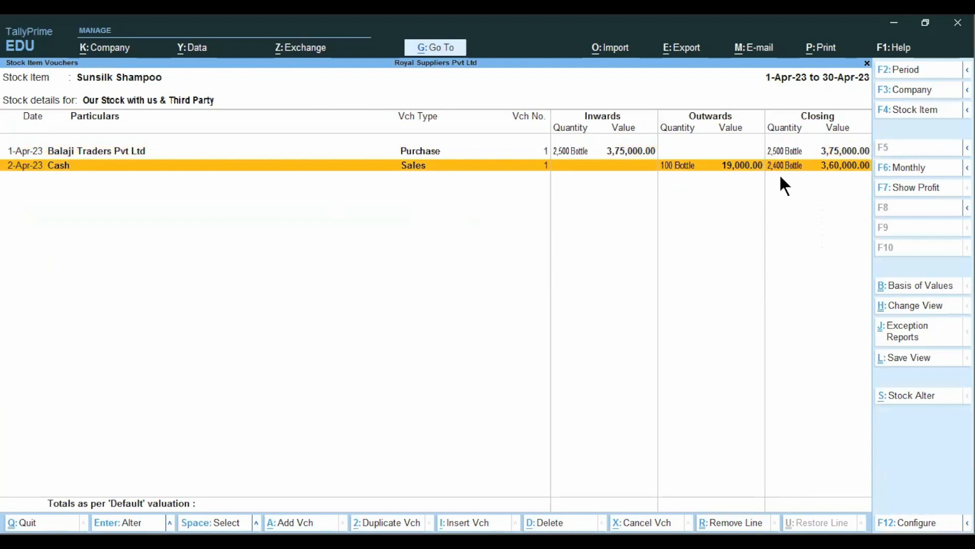
key("Escape")
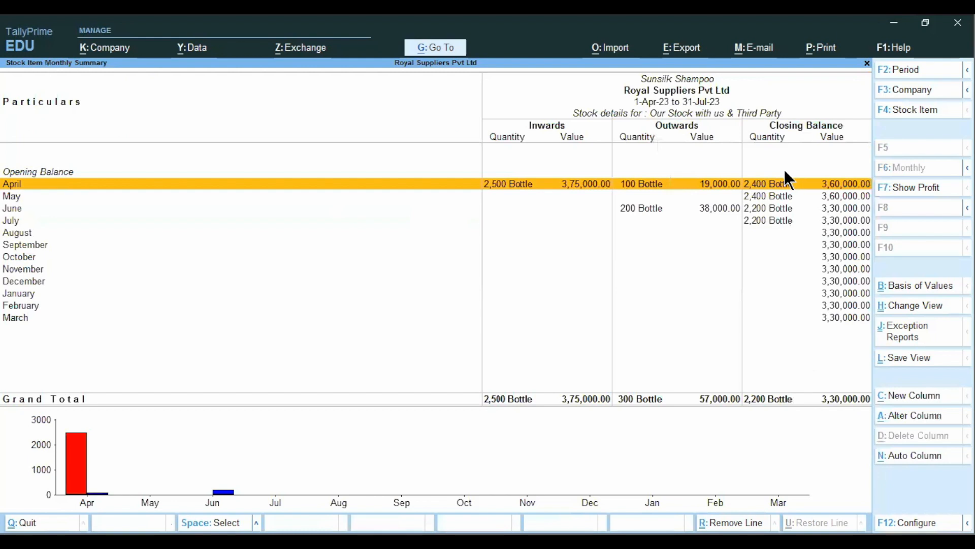
Step: Check the Sunsilk Shampoo stock vouchers for June and return to the monthly summary
key("Down")
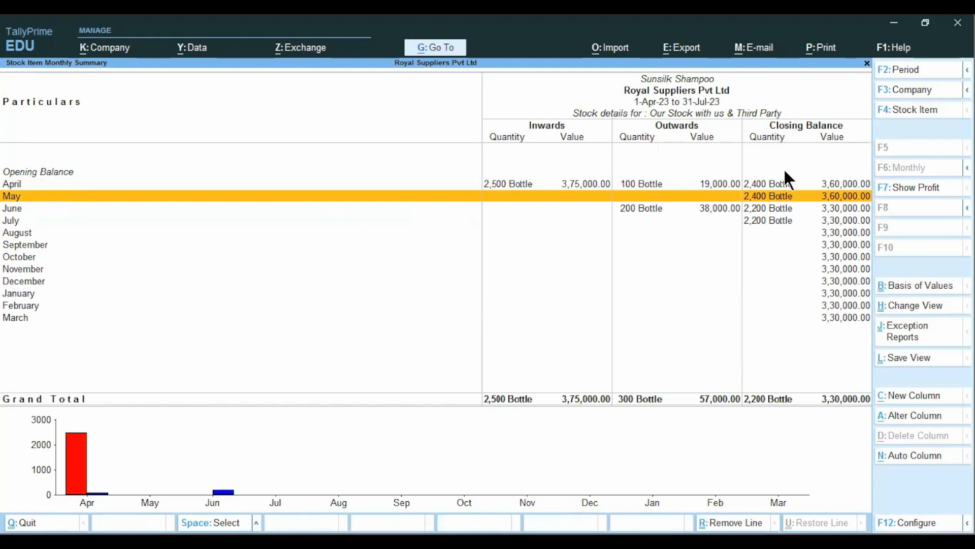
key("Down")
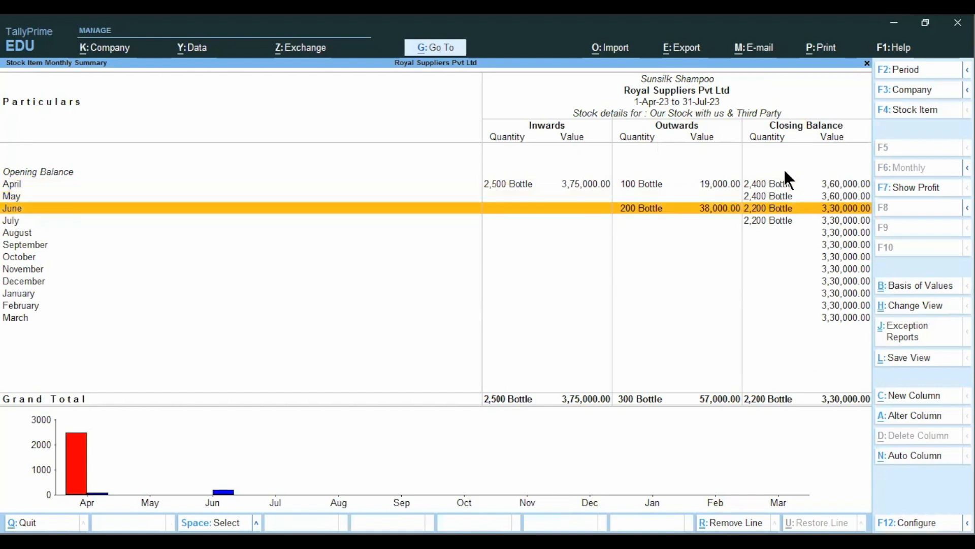
key("Return")
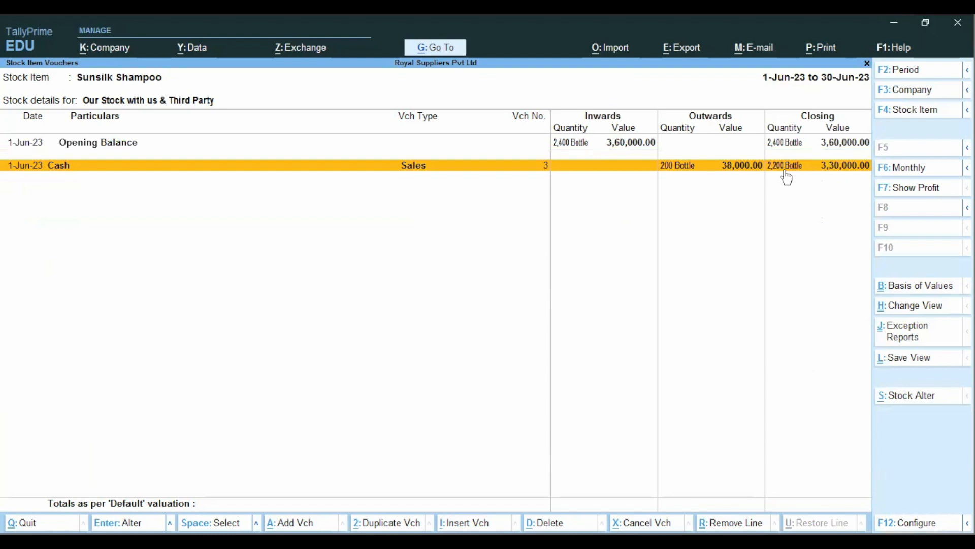
key("Escape")
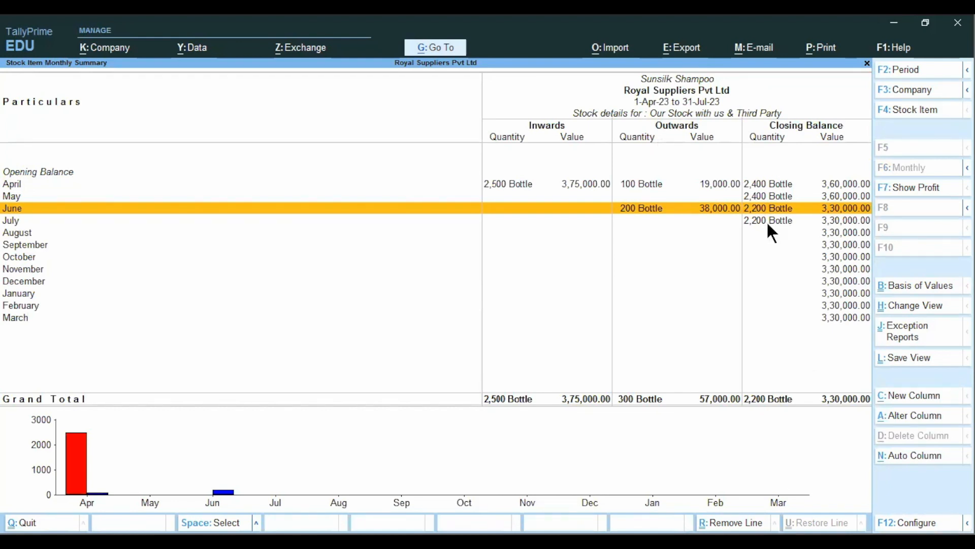
Step: Close the Sunsilk Shampoo summary and go back to the Gateway of Tally
key("Escape")
key("BackSpace")
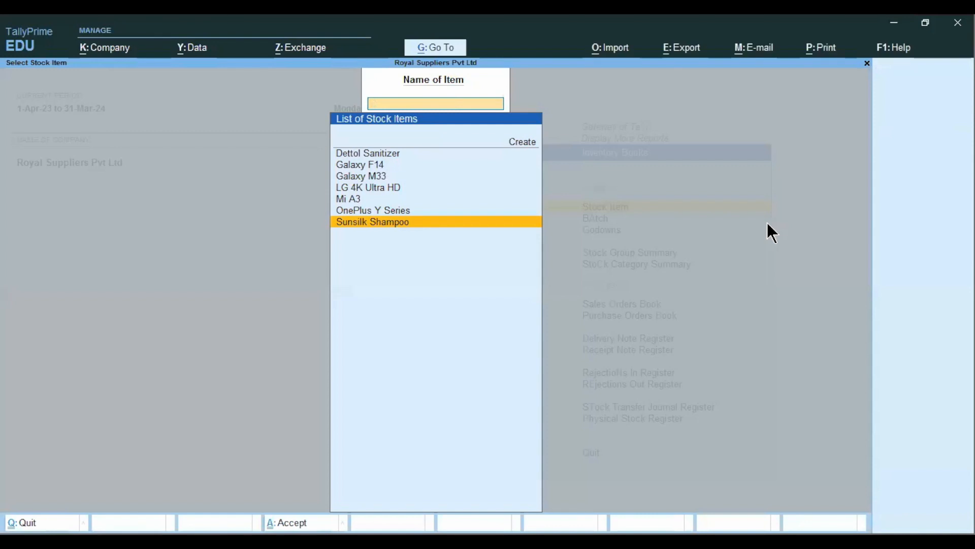
key("Escape")
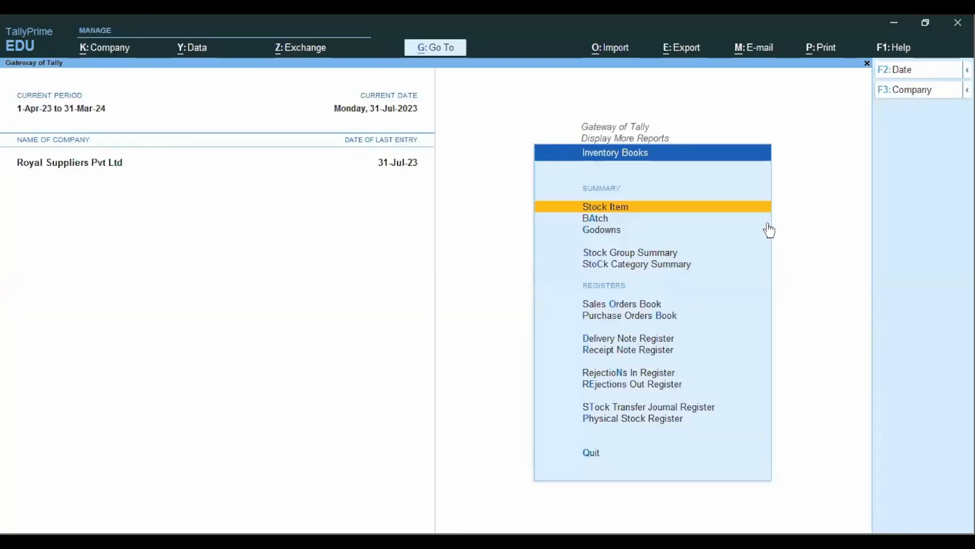
key("Escape")
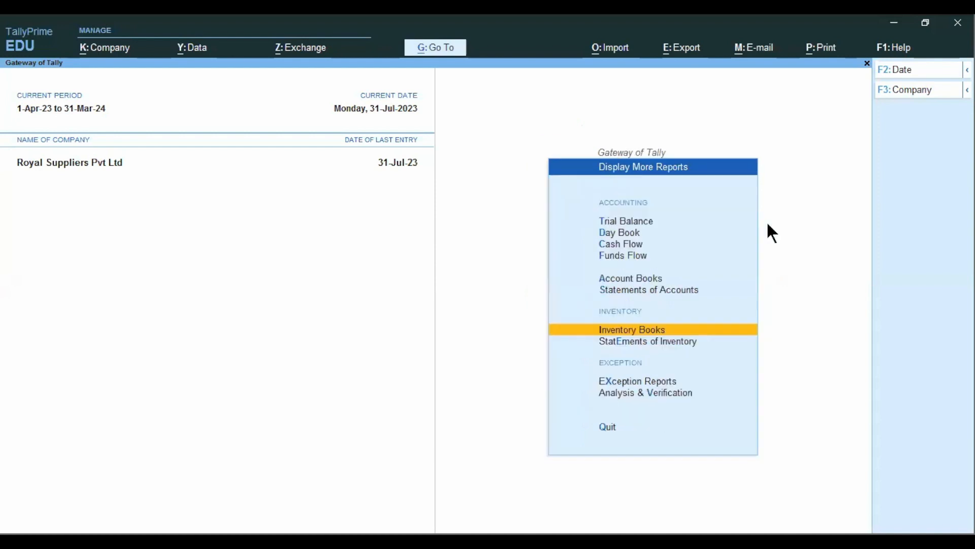
key("Escape")
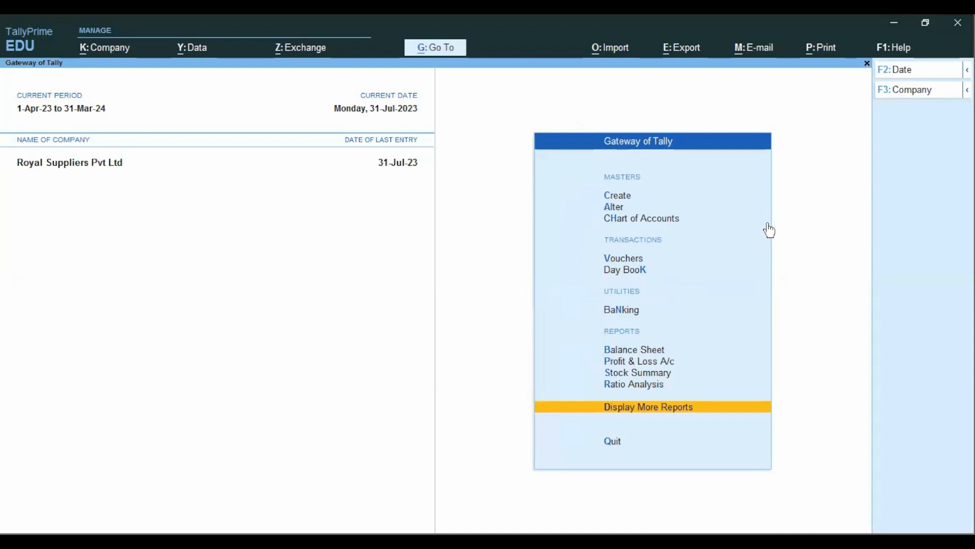
Step: Review the Enable Batches and Maintain Expiry Date for Batches settings in the company features, and close them without changes
key("Up")
key("Up")
key("Up")
key("Up")
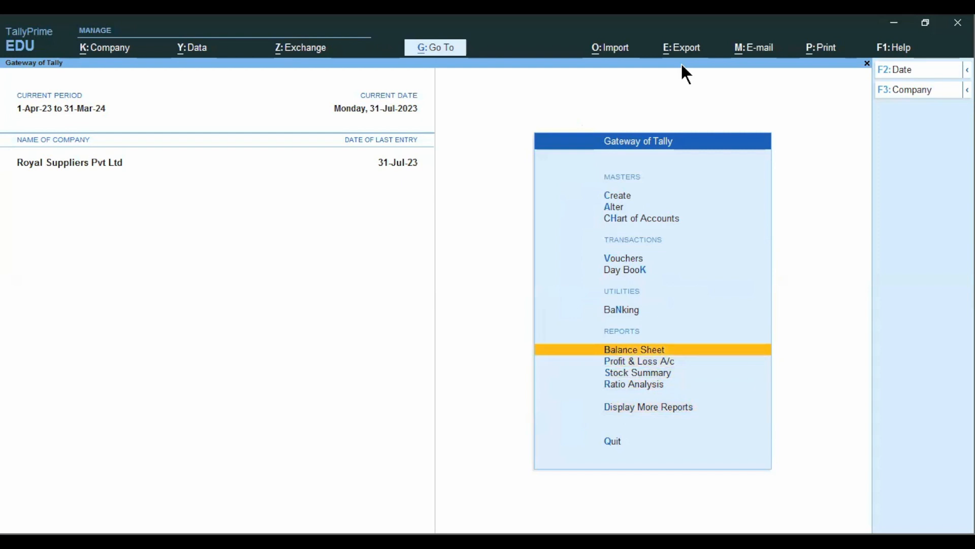
key("F11")
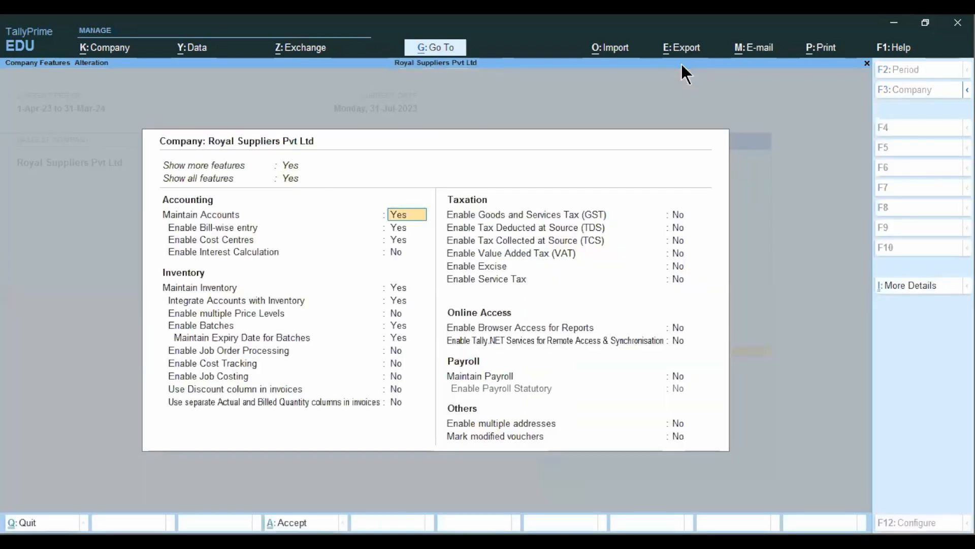
key("Down")
key("Down")
key("Down")
key("Down")
key("Down")
key("Down")
key("Down")
key("Down")
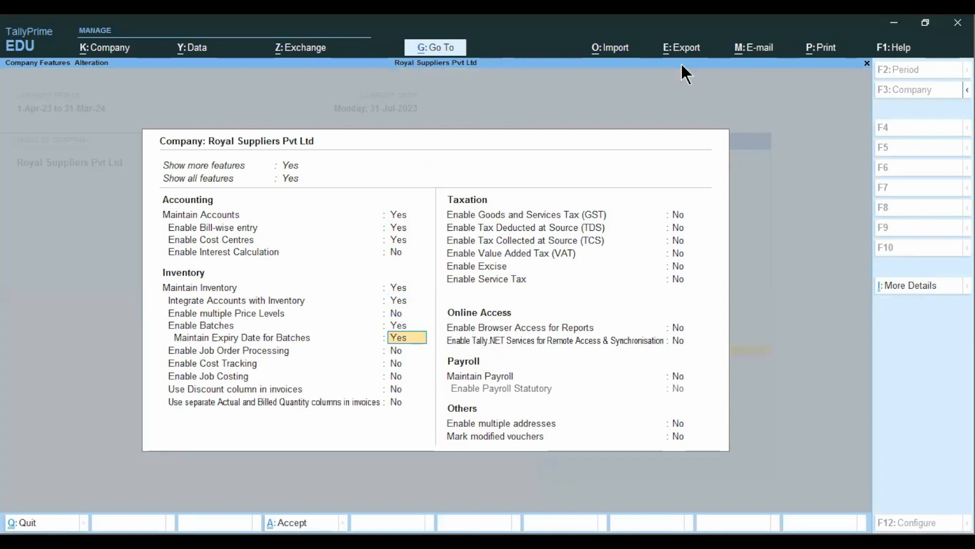
key("BackSpace")
key("Escape")
key("Return")
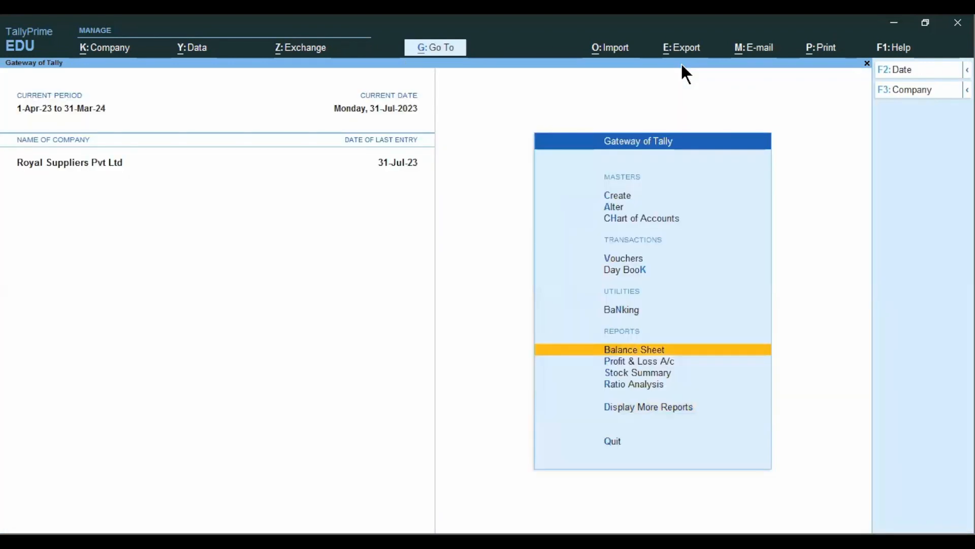
Step: Open the list of stock items for master alteration
key("Up")
key("Up")
key("Up")
key("Up")
key("Up")
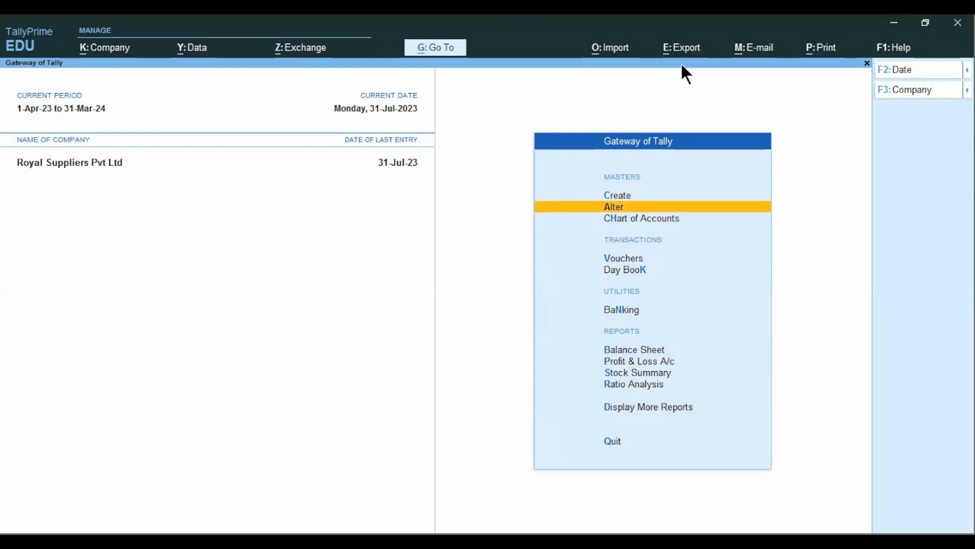
key("Return")
key("Down")
key("Down")
key("Down")
key("Down")
key("Down")
key("Down")
key("Down")
key("Down")
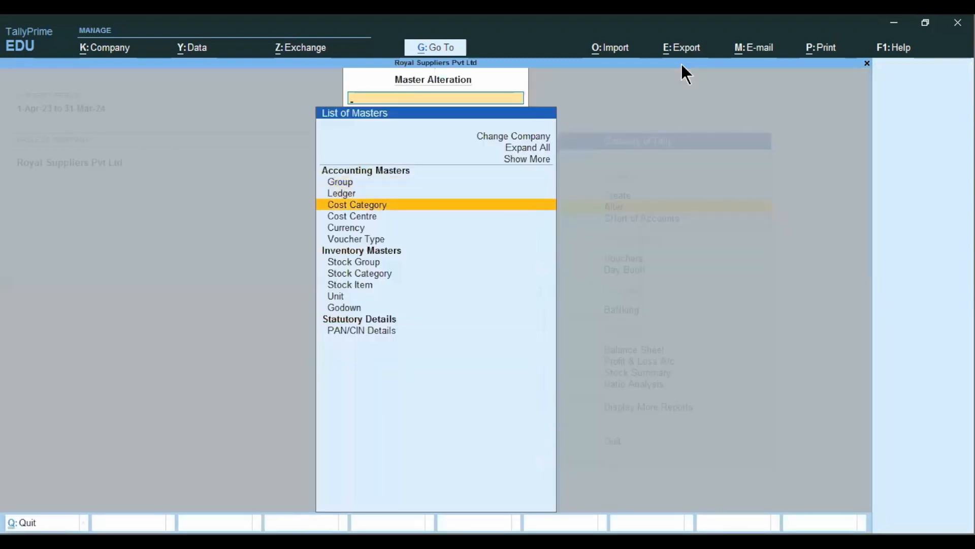
key("Return")
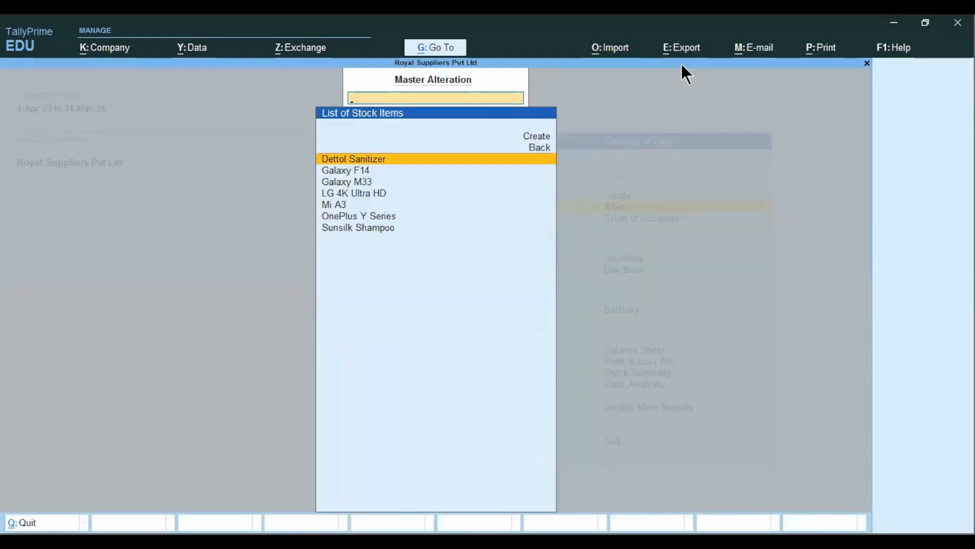
Step: Open the Dettol Sanitizer stock item for alteration
key("Down")
key("Down")
key("Down")
key("Up")
key("Up")
key("Up")
key("Return")
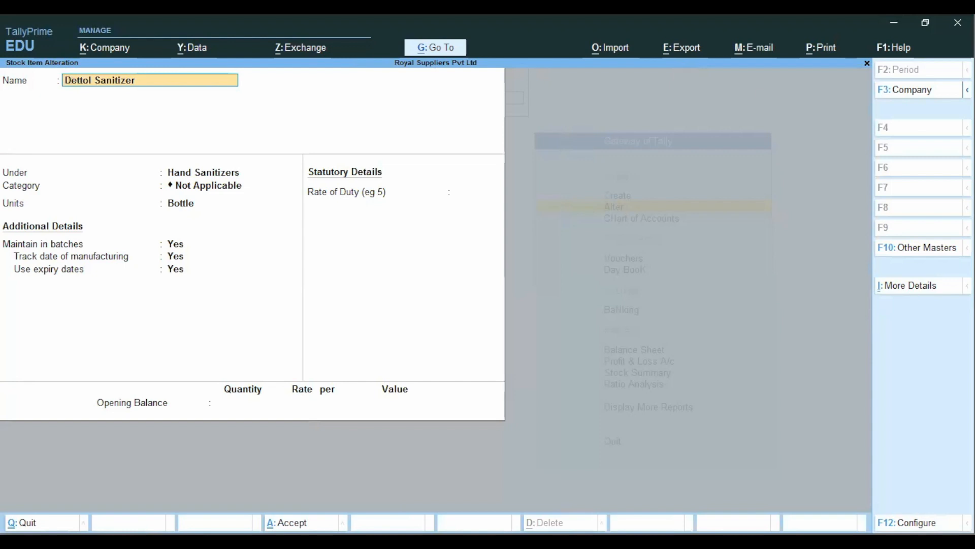
Step: Check the Maintain Stock Items in Batches option in the stock item configuration and accept the configuration
left_click(918, 524)
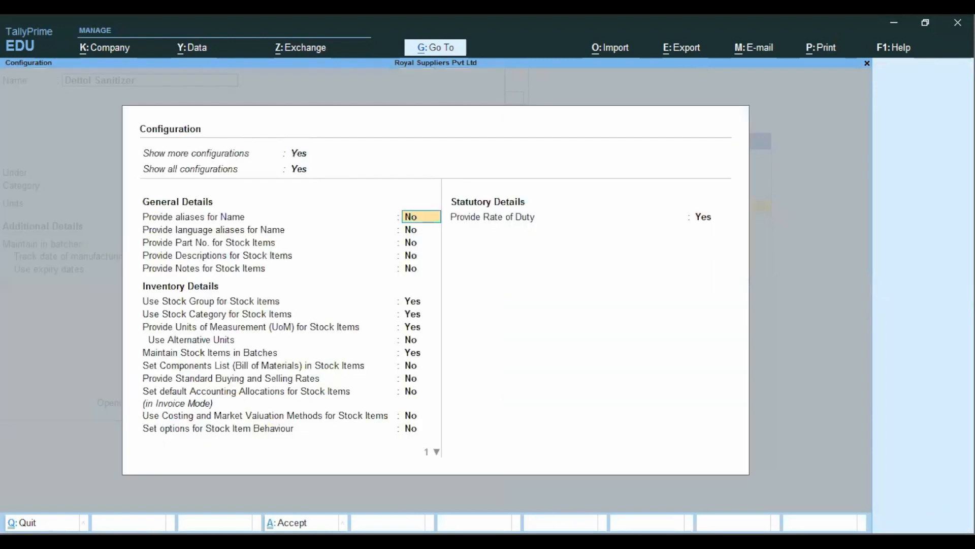
key("Down")
key("Down")
key("Down")
key("Down")
key("Down")
key("Down")
key("Down")
key("Down")
key("Down")
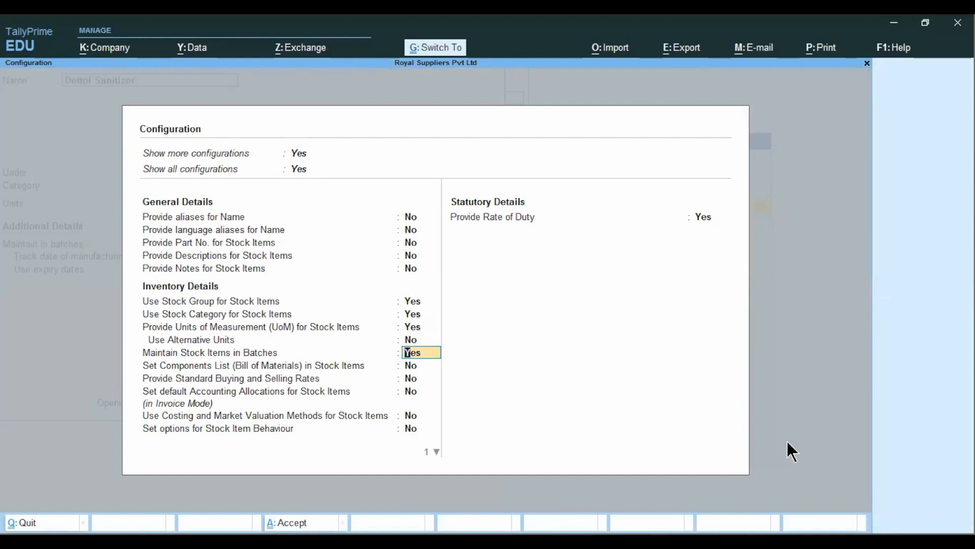
key("ctrl+a")
Step: Review Dettol Sanitizer's batch, manufacturing date and expiry date options, and quit to the Gateway of Tally without saving
key("Return")
key("Return")
key("Return")
key("Return")
key("Return")
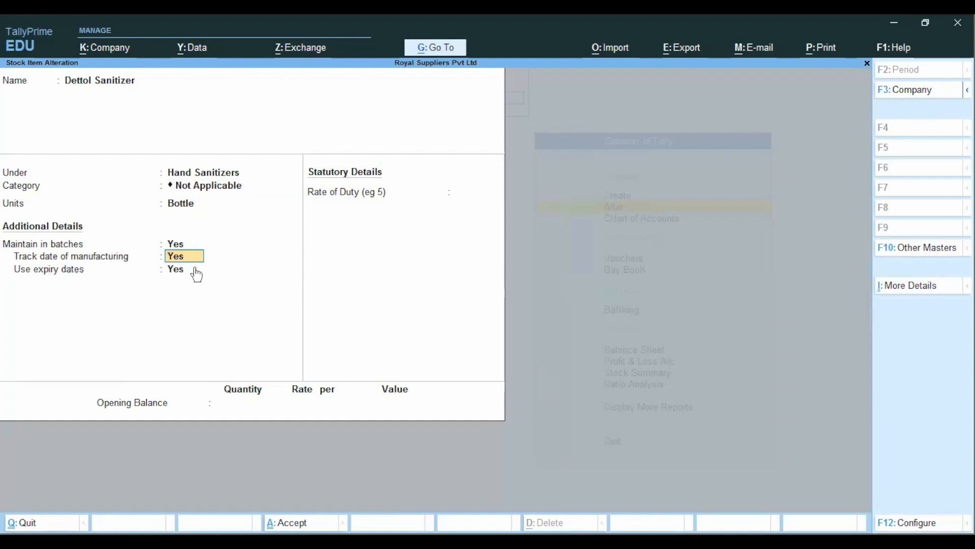
key("Escape")
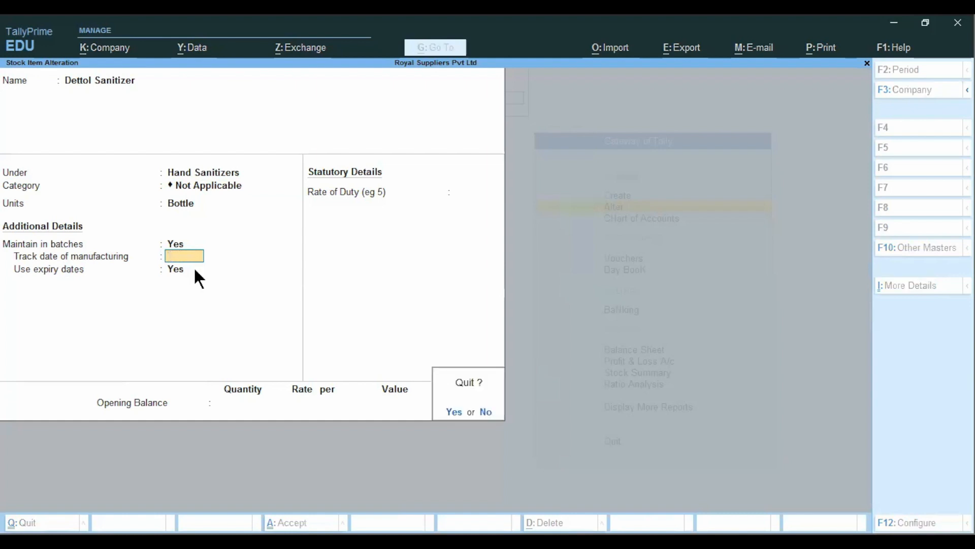
key("y")
key("Escape")
key("Escape")
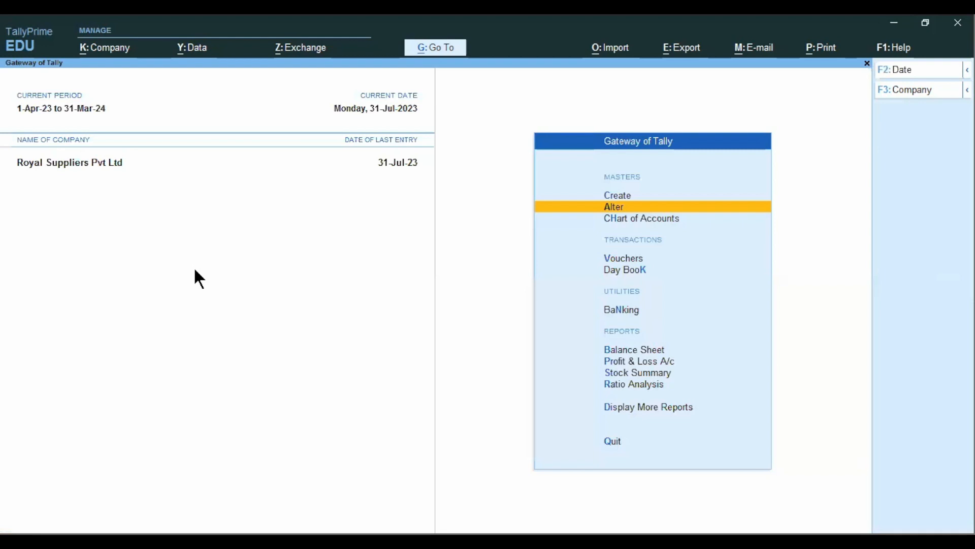
Step: Open voucher entry and switch to a new Purchase voucher
key("Down")
key("Down")
key("Down")
key("Up")
key("Return")
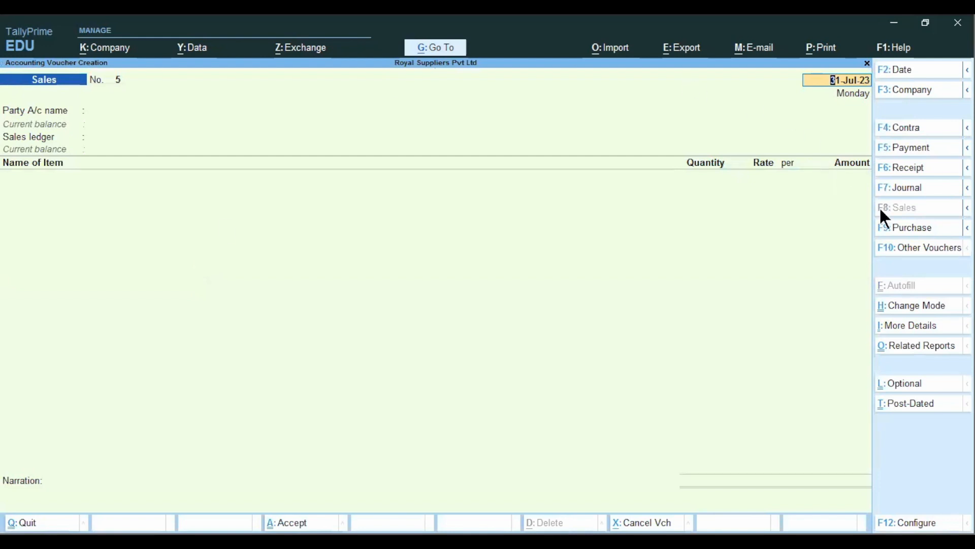
left_click(890, 224)
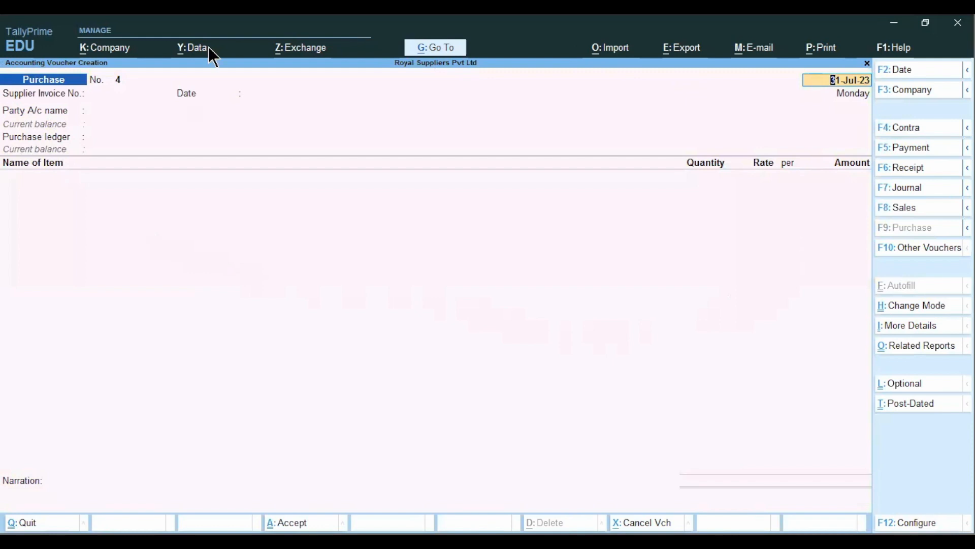
Step: Close the blank Purchase voucher and reopen voucher entry from the Gateway of Tally
key("BackSpace")
key("Escape")
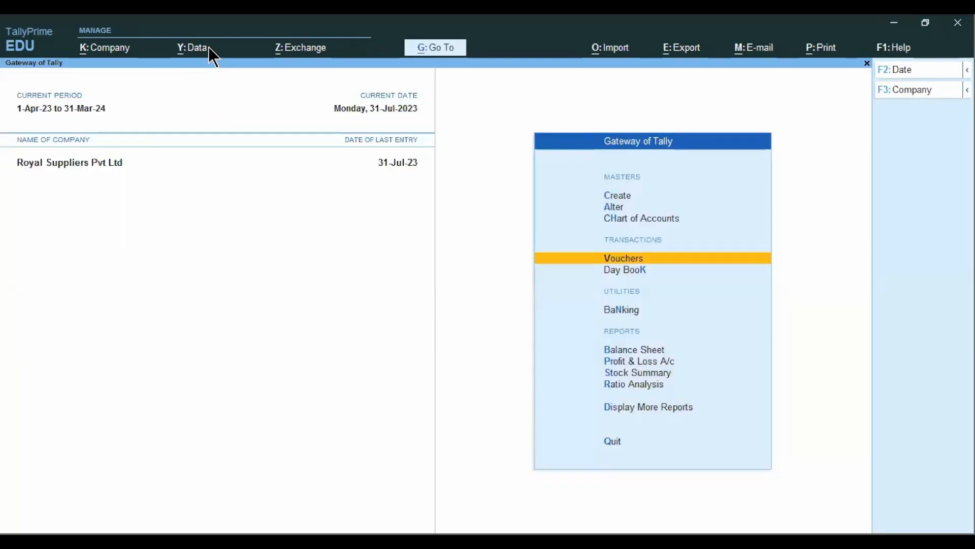
key("Return")
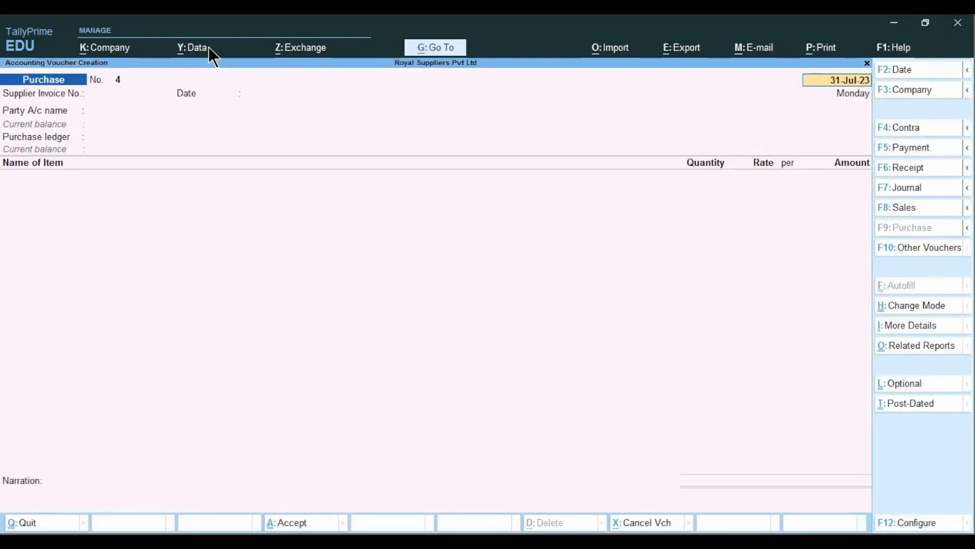
Step: Check the Use Expired Batches for Stock items option in the Sales voucher configuration, and quit the blank voucher without saving
left_click(907, 212)
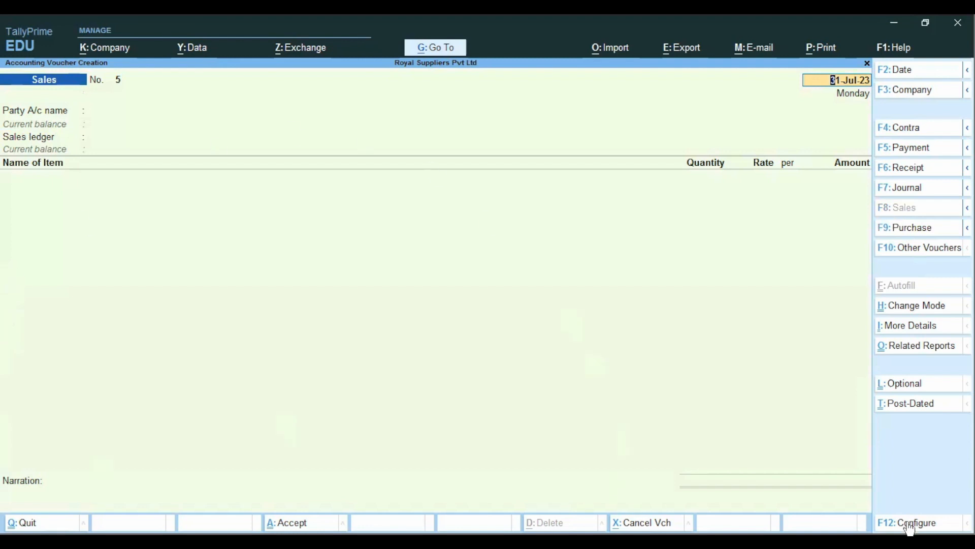
key("F12")
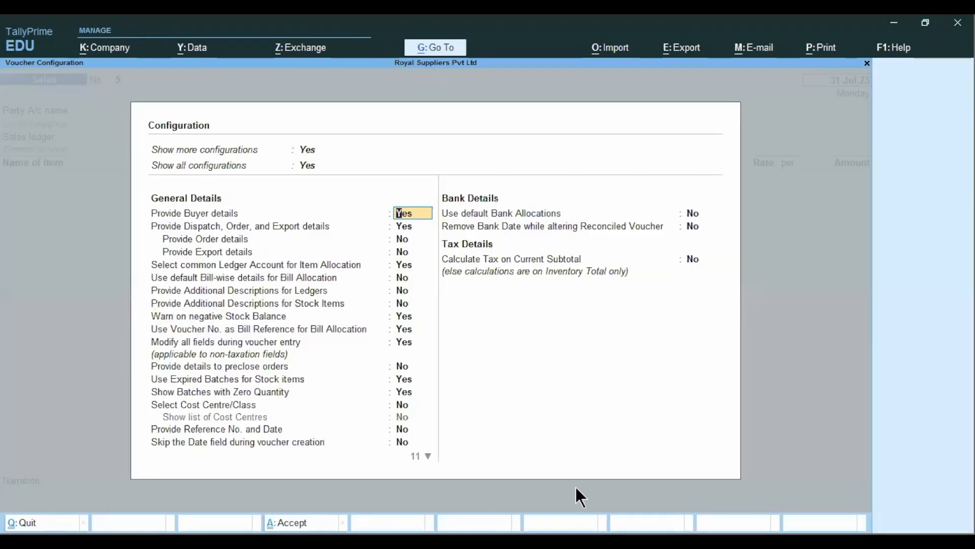
left_click(225, 379)
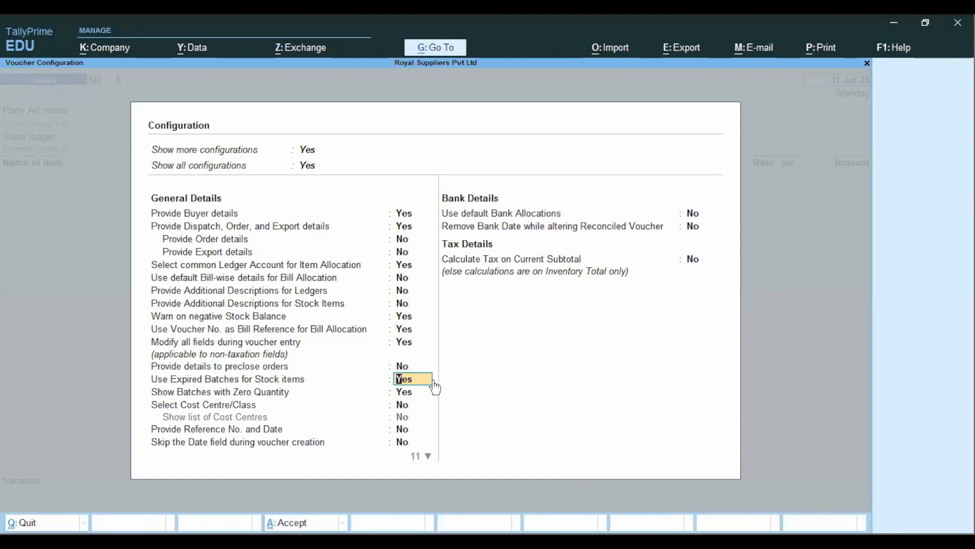
key("BackSpace")
key("Escape")
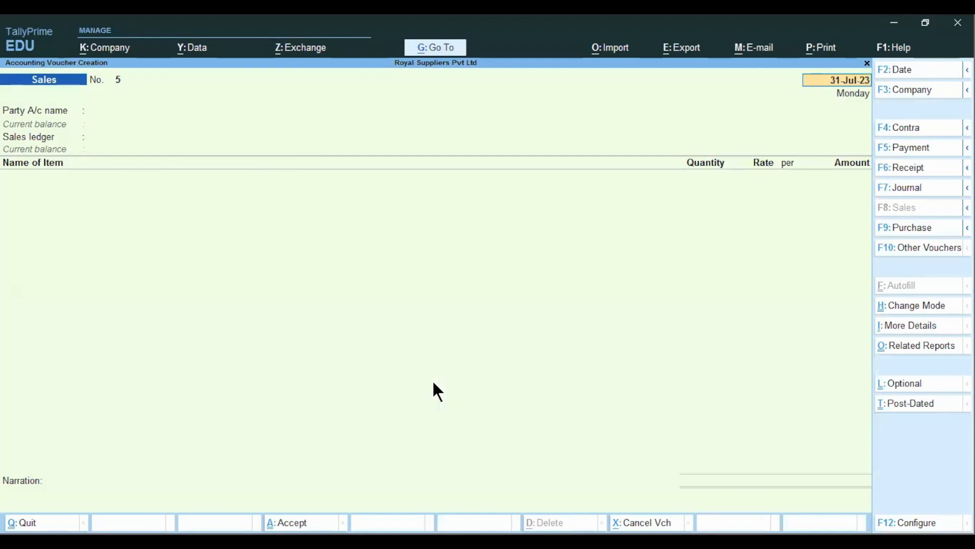
key("BackSpace")
key("Escape")
key("y")
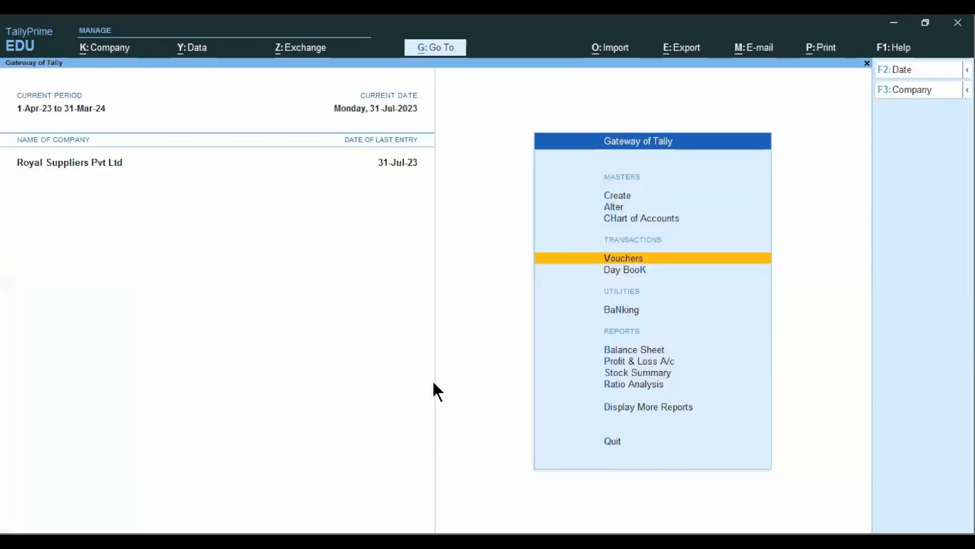
Step: Open the Statements of Inventory report list from the Gateway of Tally
key("Down")
key("Down")
key("Down")
key("Down")
key("Down")
key("Down")
key("Down")
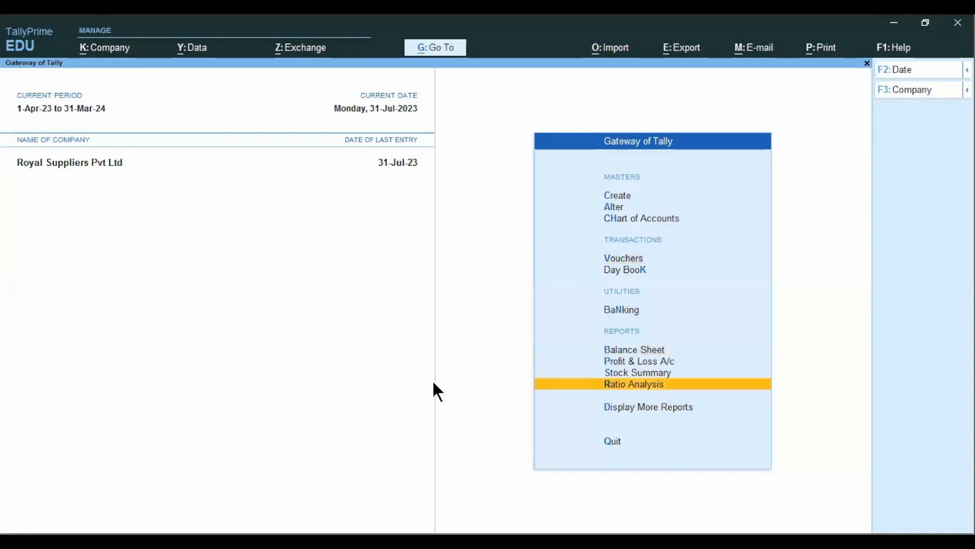
key("Return")
key("Down")
key("Down")
key("Down")
key("Down")
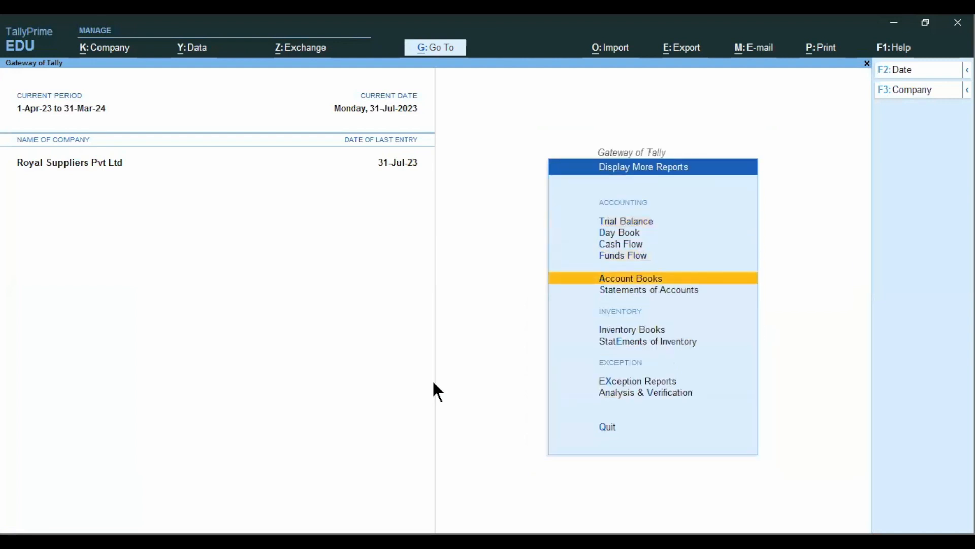
key("e")
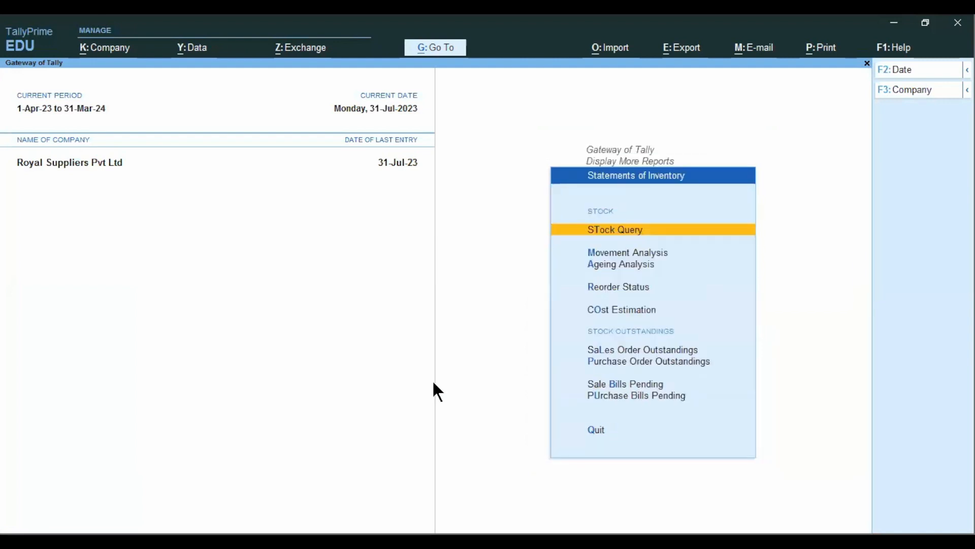
Step: Open the Stock Query item list and return to the additional reports list without choosing an item
key("Return")
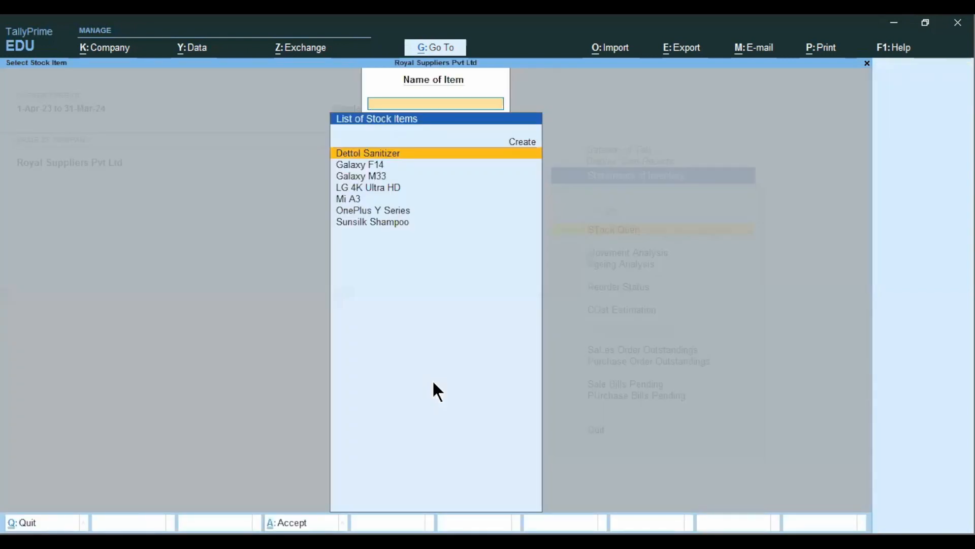
key("Escape")
key("Escape")
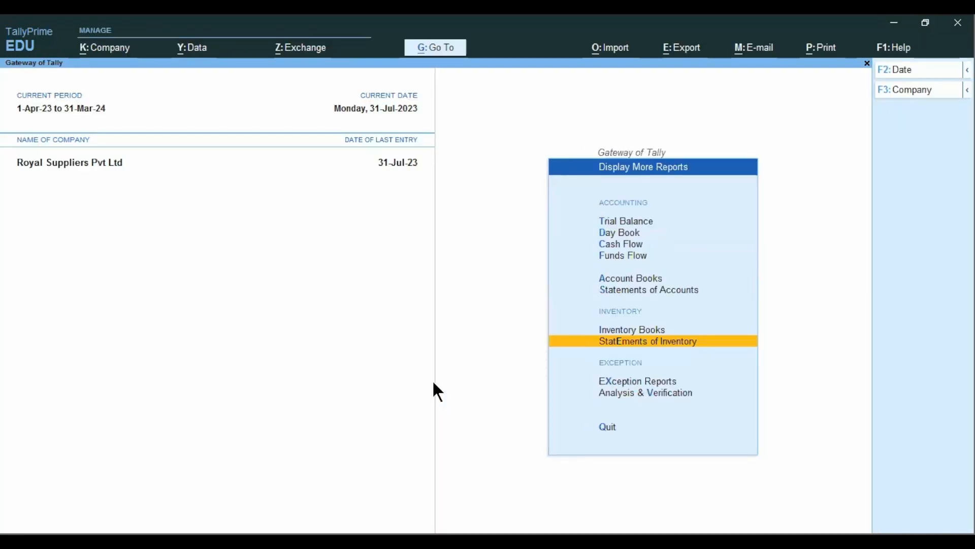
Step: Open the Batch summary's item selection in the Inventory Books, and return to the Gateway of Tally without choosing an item
key("i")
key("Down")
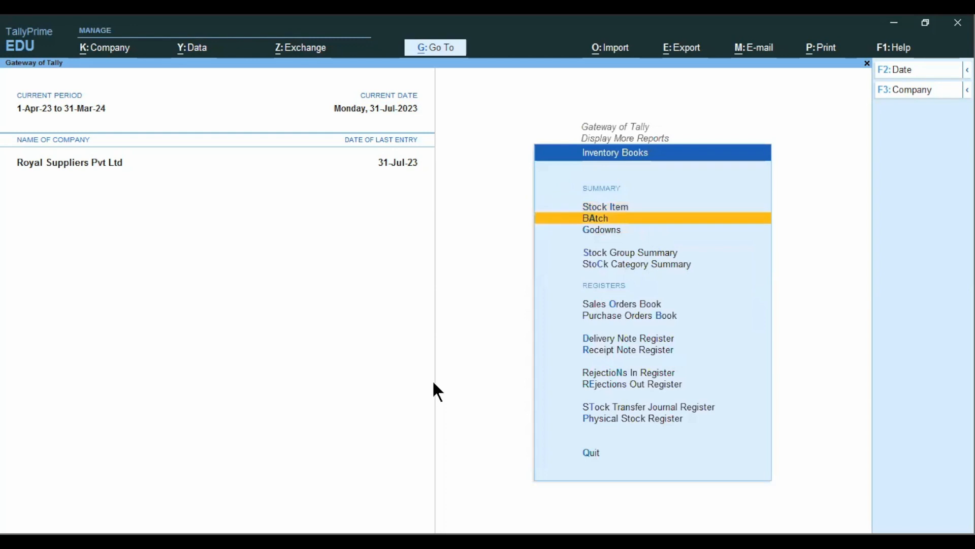
key("Return")
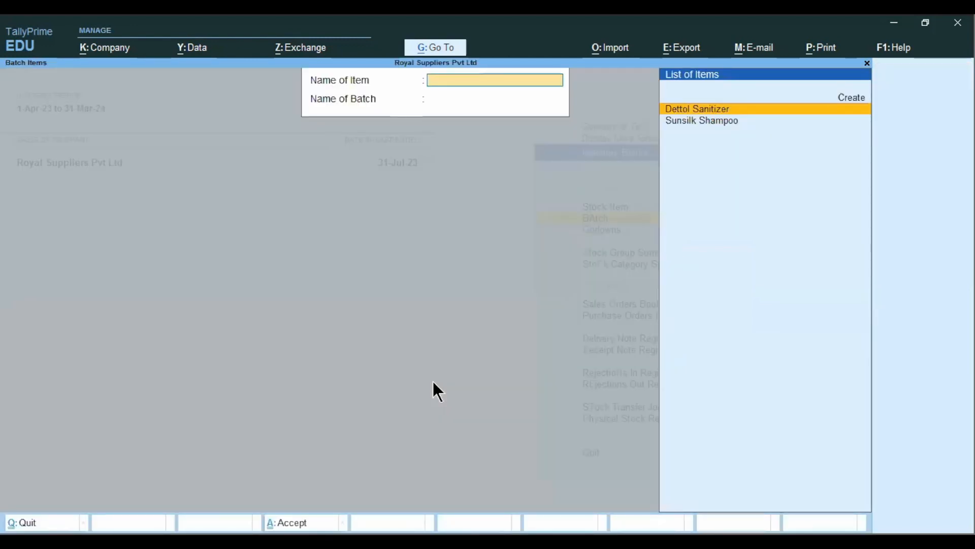
key("Escape")
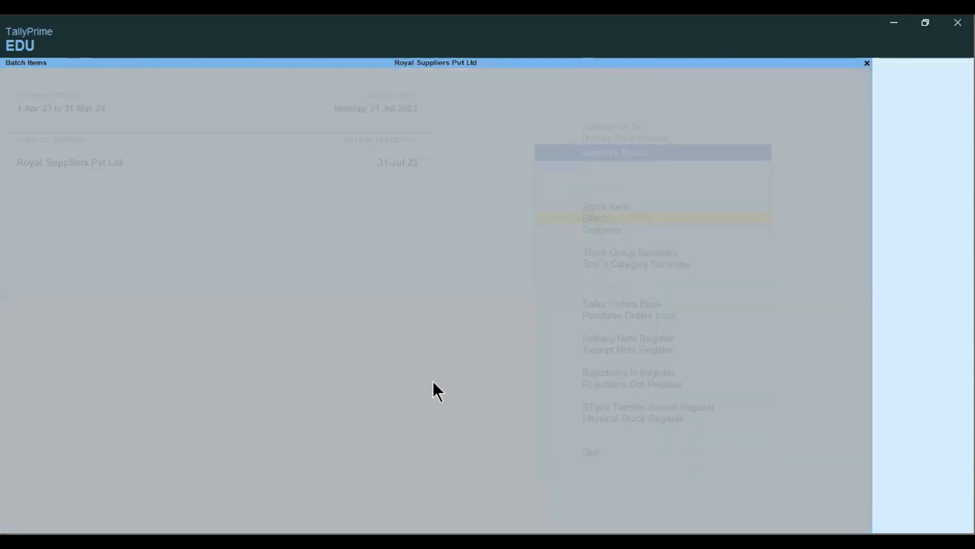
key("Escape")
key("Escape")
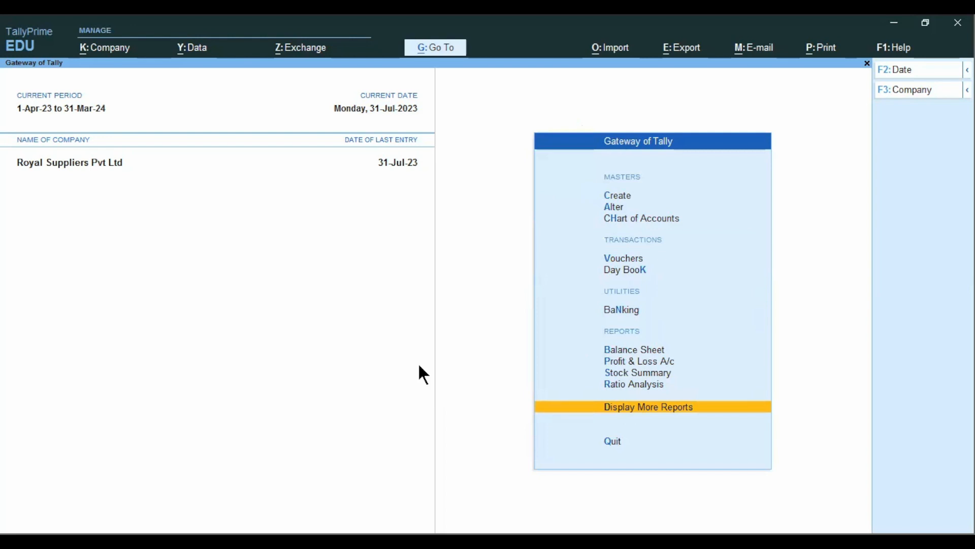
left_click(826, 25)
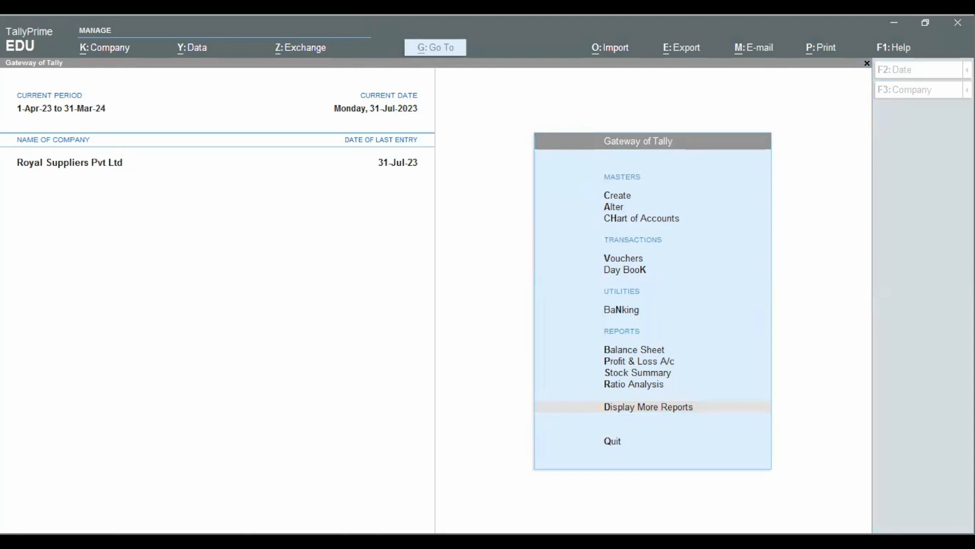
left_click(488, 252)
left_click(521, 15)
left_click(507, 18)
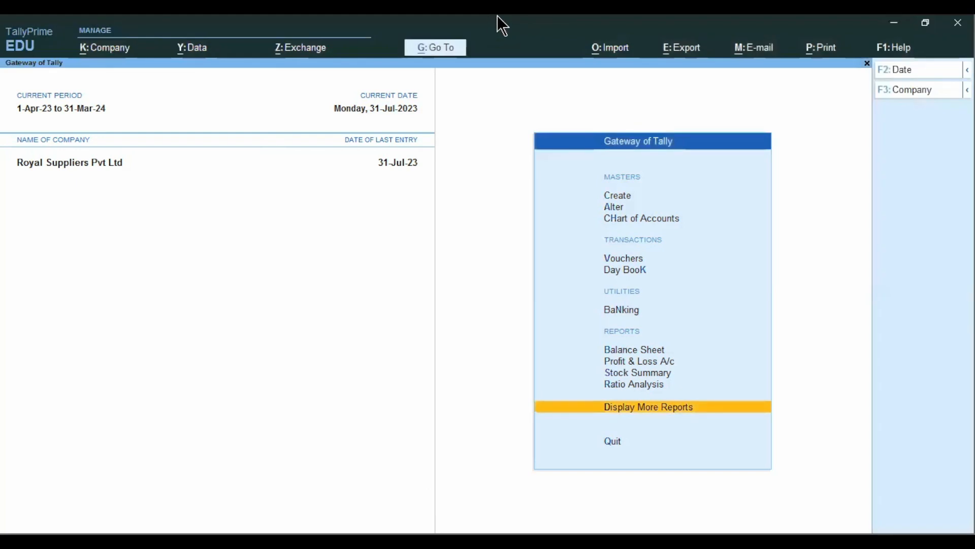
key("alt+Tab")
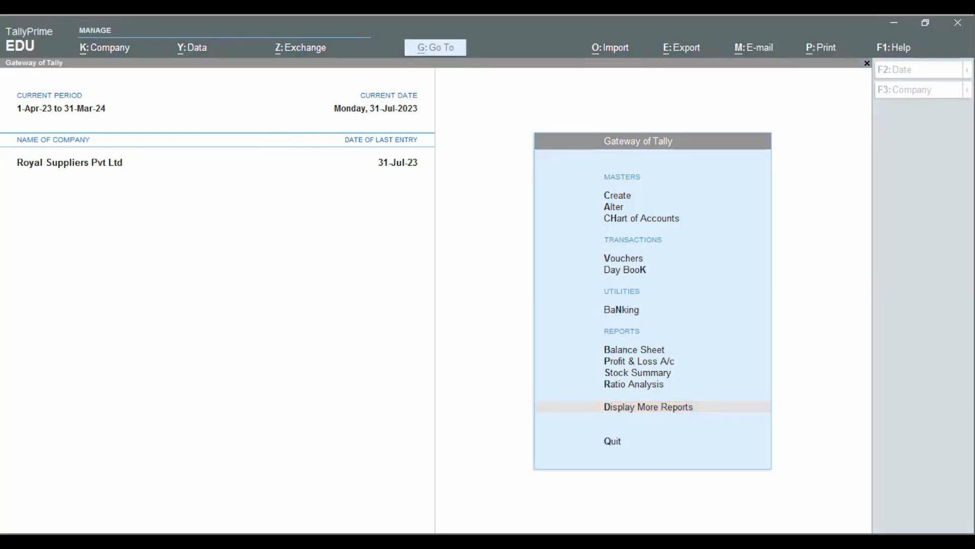
key("alt+q")
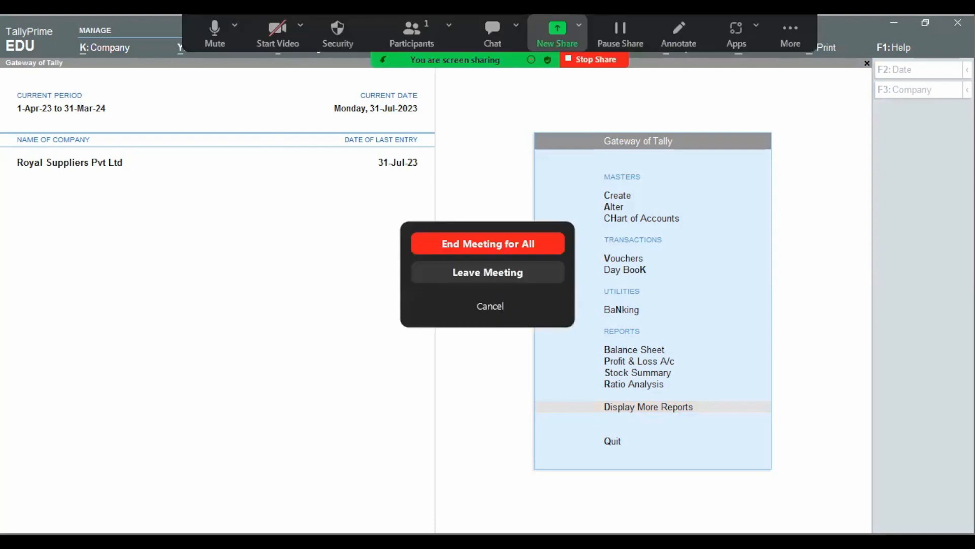
left_click(457, 274)
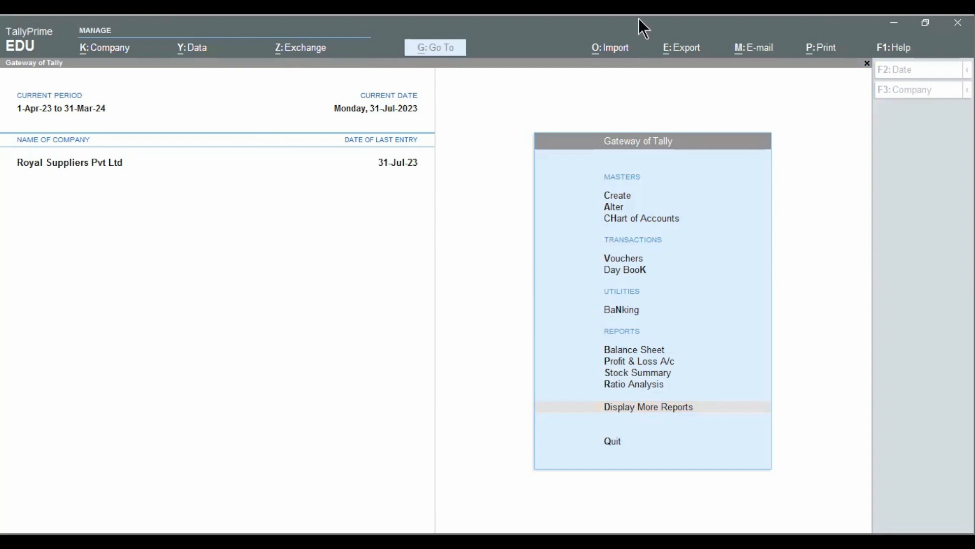
left_click(584, 18)
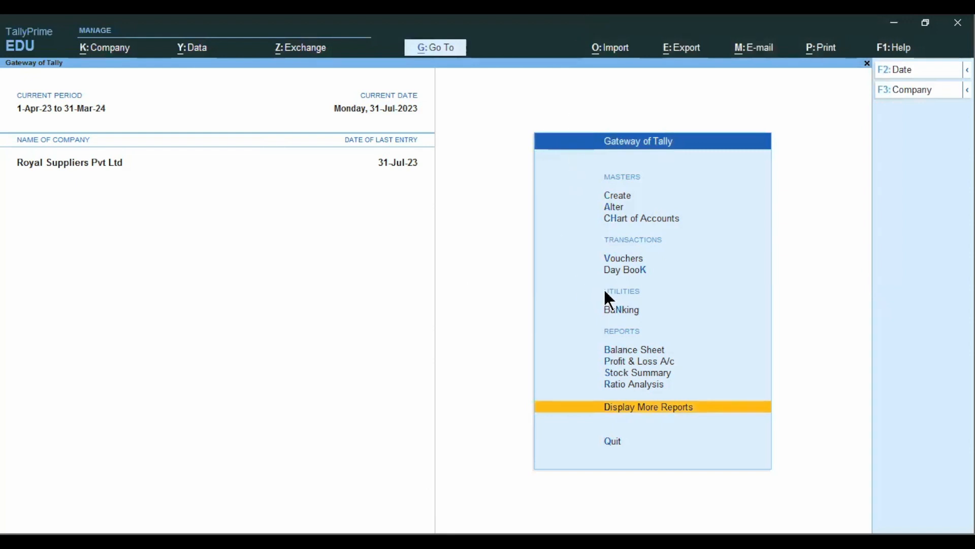
Step: View the company's Balance Sheet and return to the Gateway of Tally
key("Up")
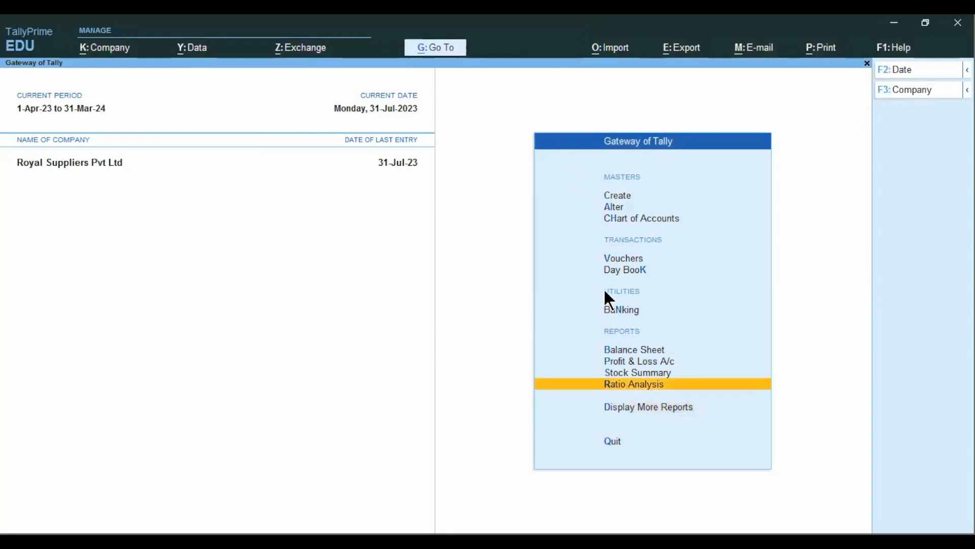
key("b")
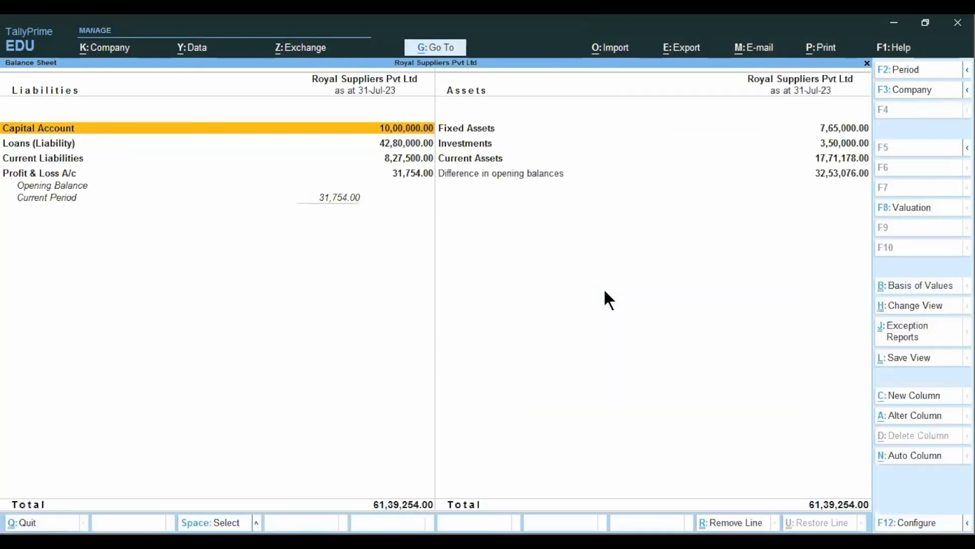
key("Escape")
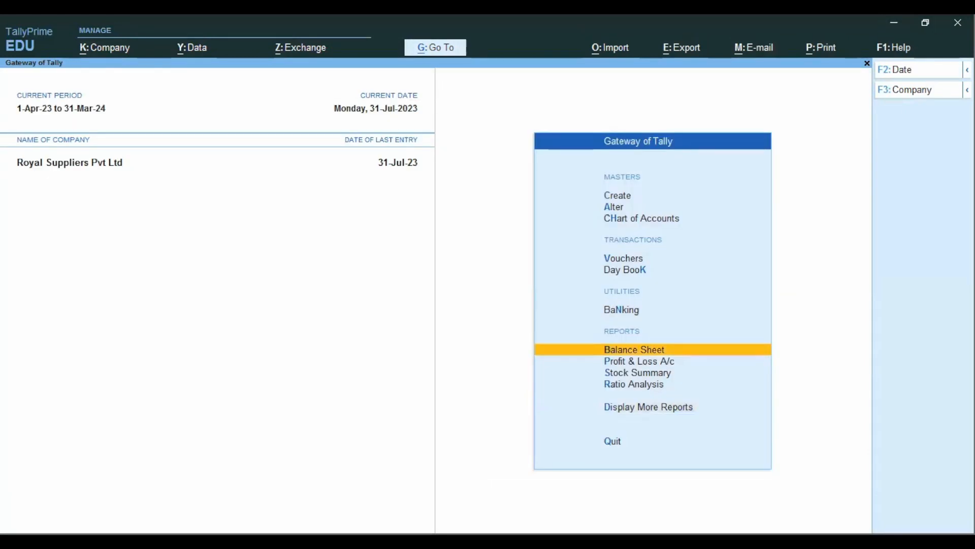
key("alt+Tab")
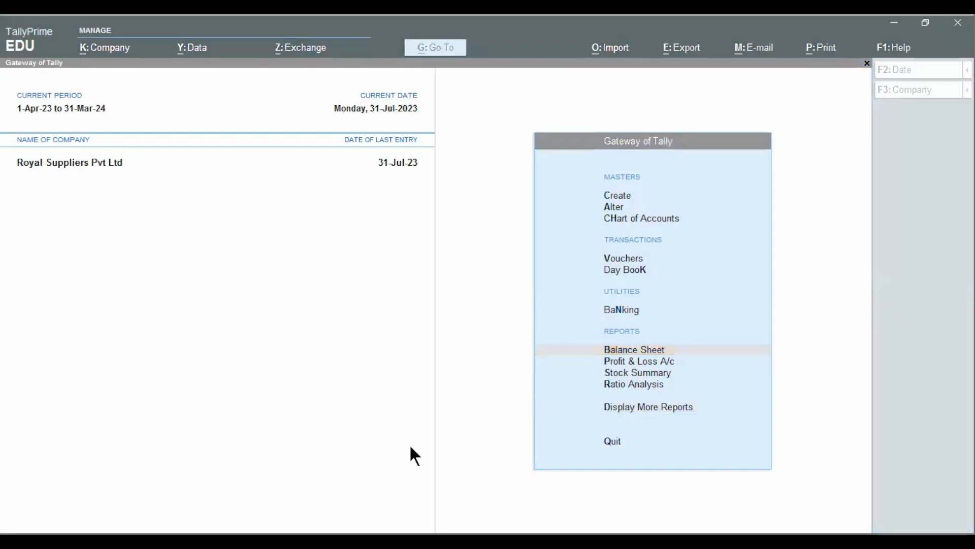
left_click(557, 17)
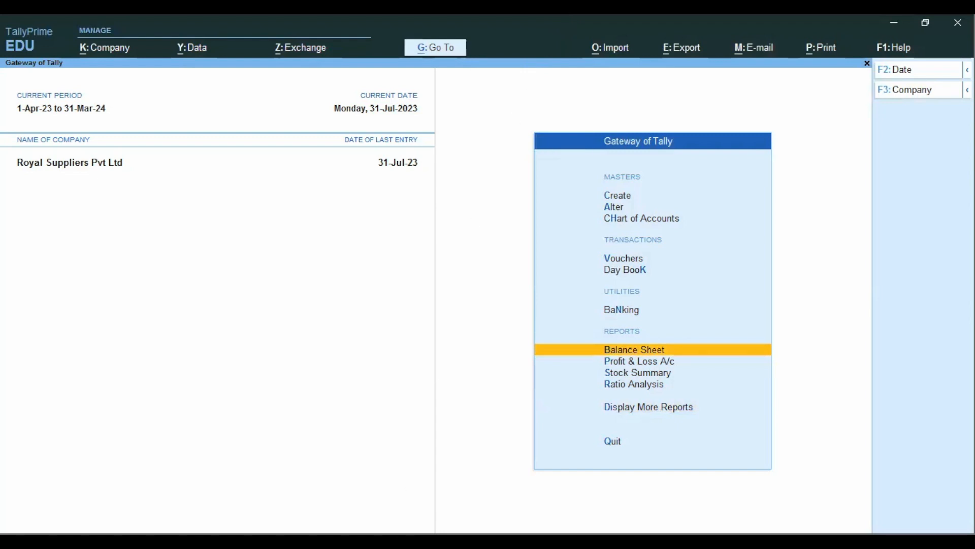
key("alt+Tab")
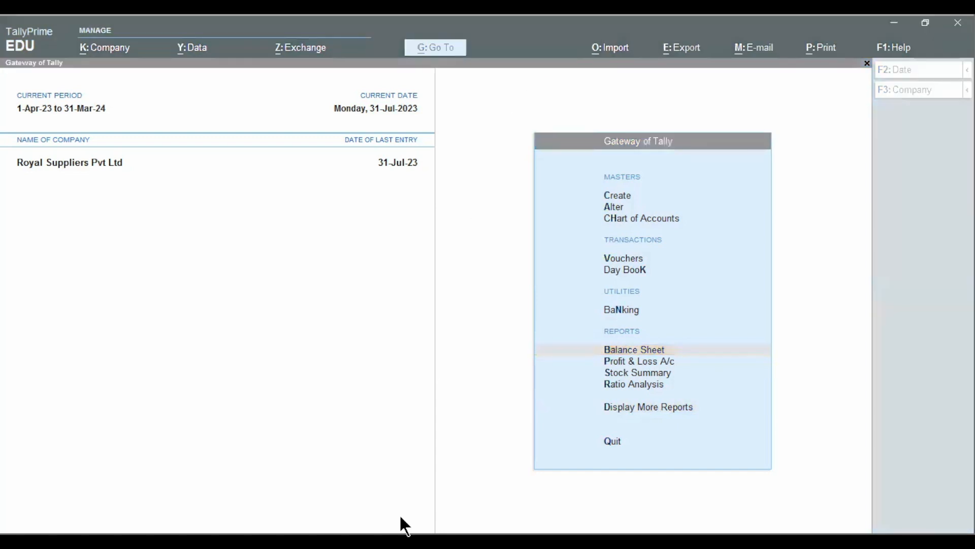